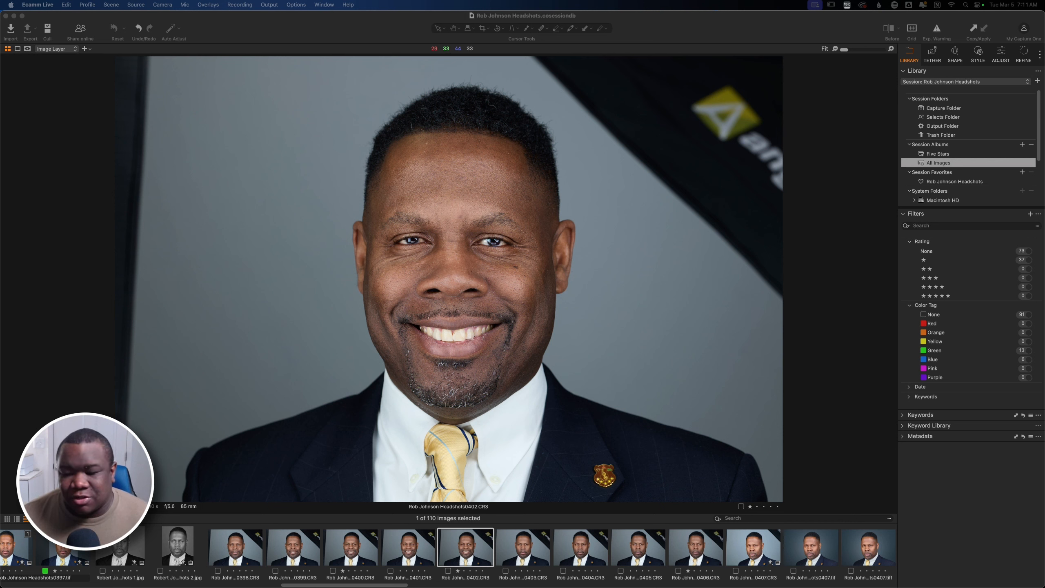
- View the edited headshot 0407.tif, return to the raw headshot 0402.CR3 and show its adjustment controls
click(736, 457)
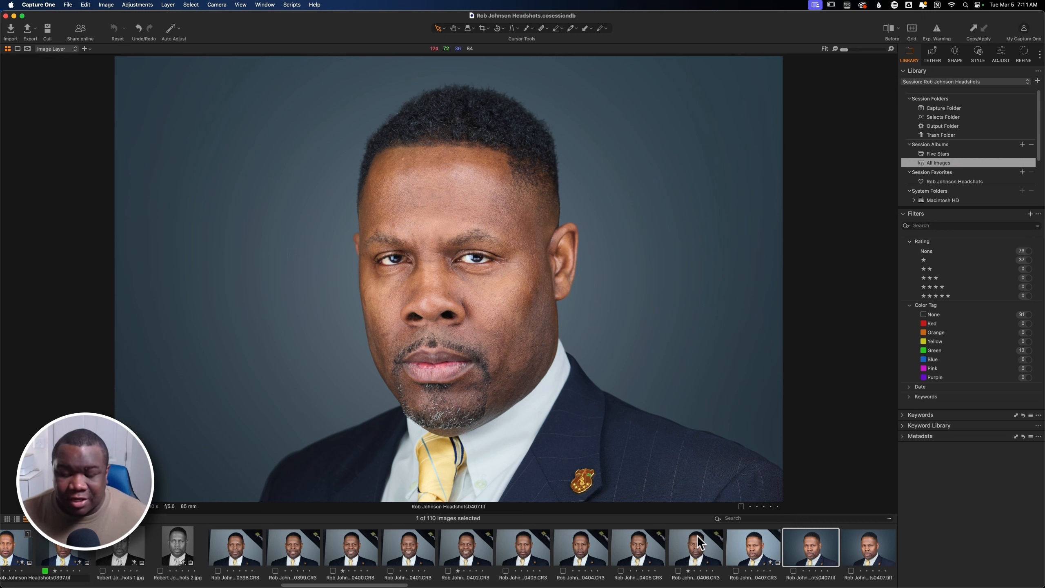
click(476, 555)
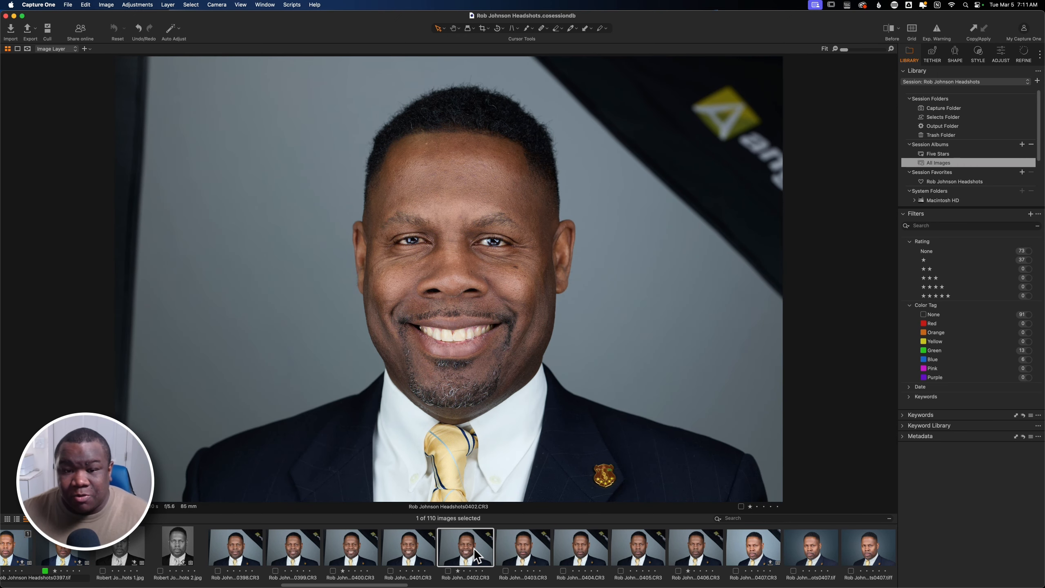
click(1001, 56)
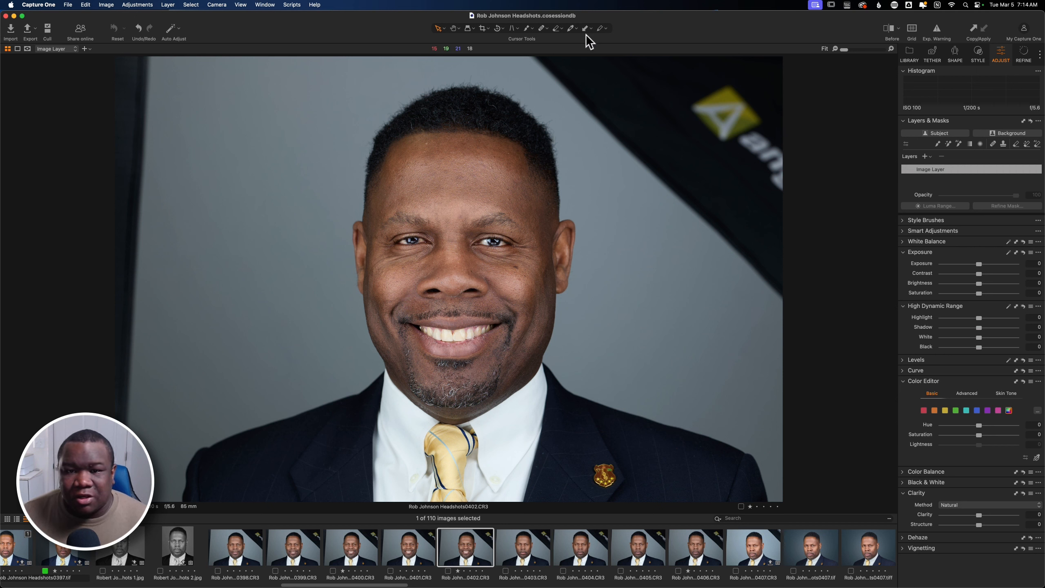
- Place three color readouts on the face, one between the eyebrows and one on each cheek
click(576, 28)
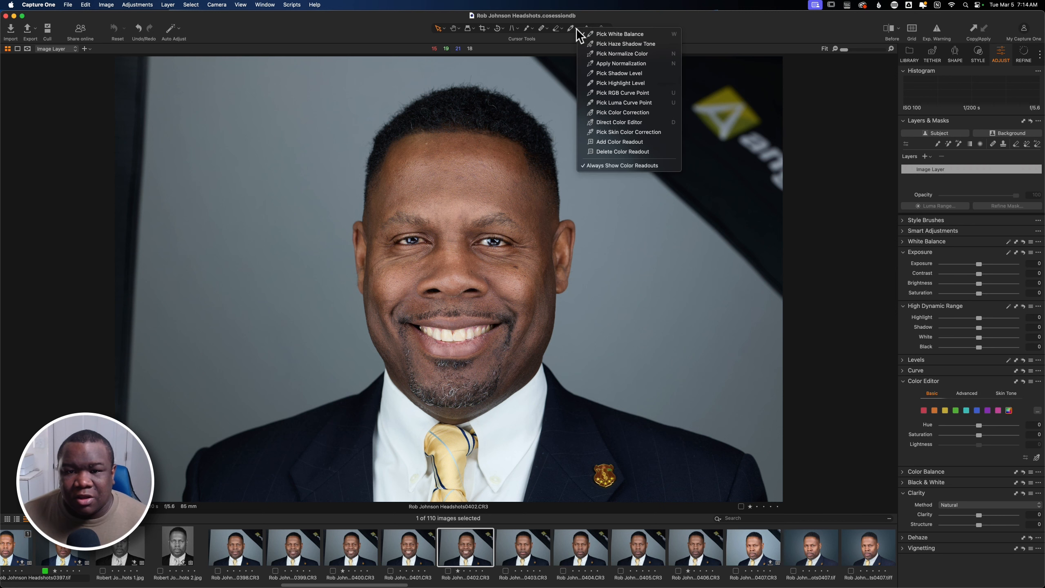
click(616, 142)
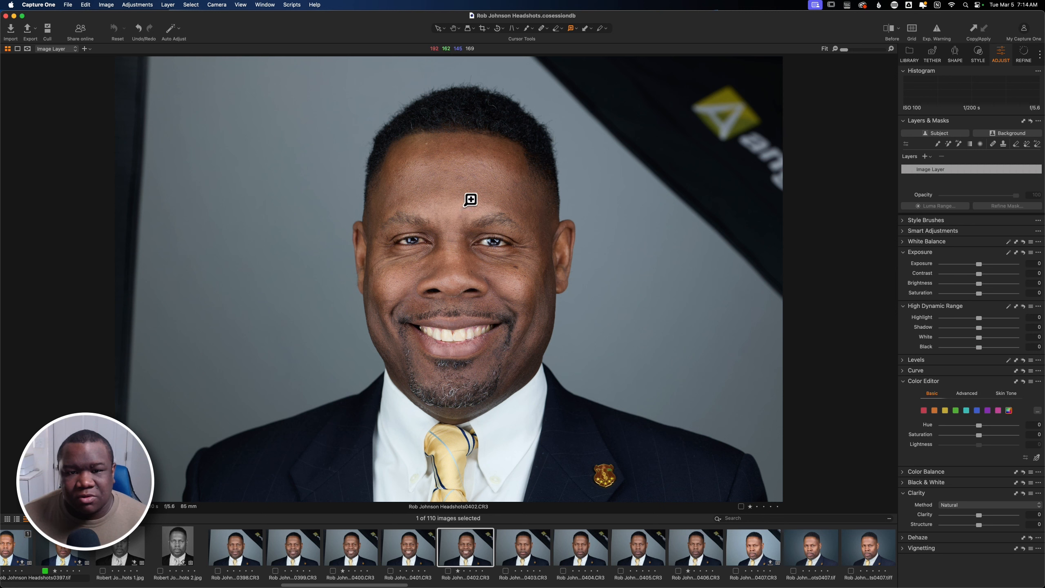
click(463, 208)
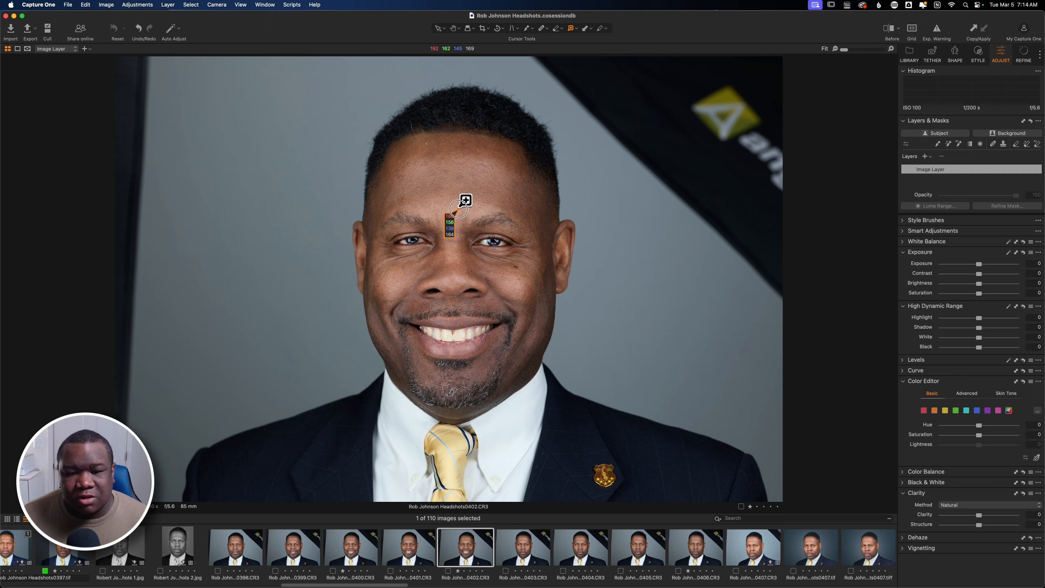
drag(460, 208, 459, 208)
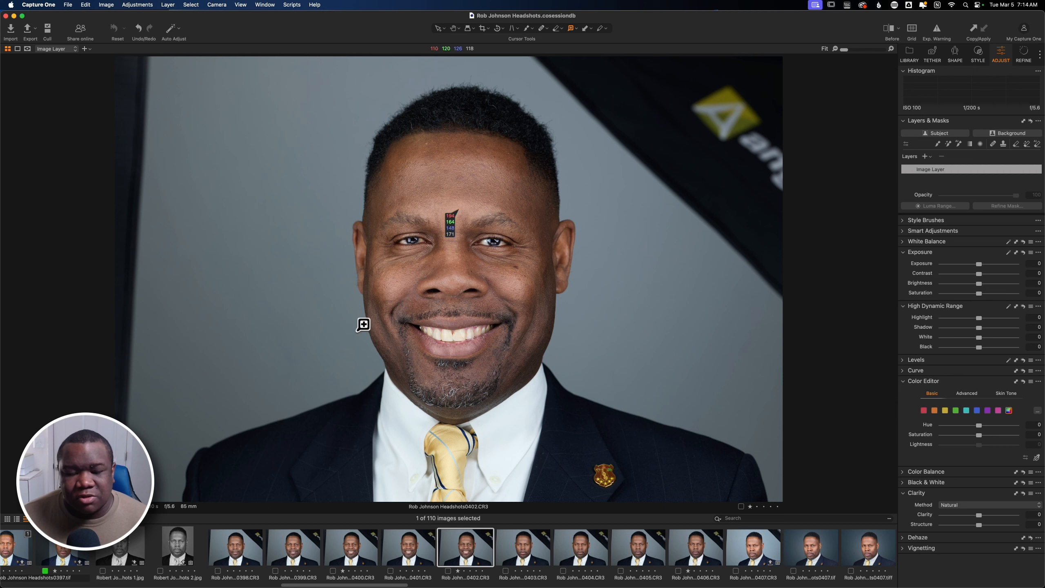
click(392, 281)
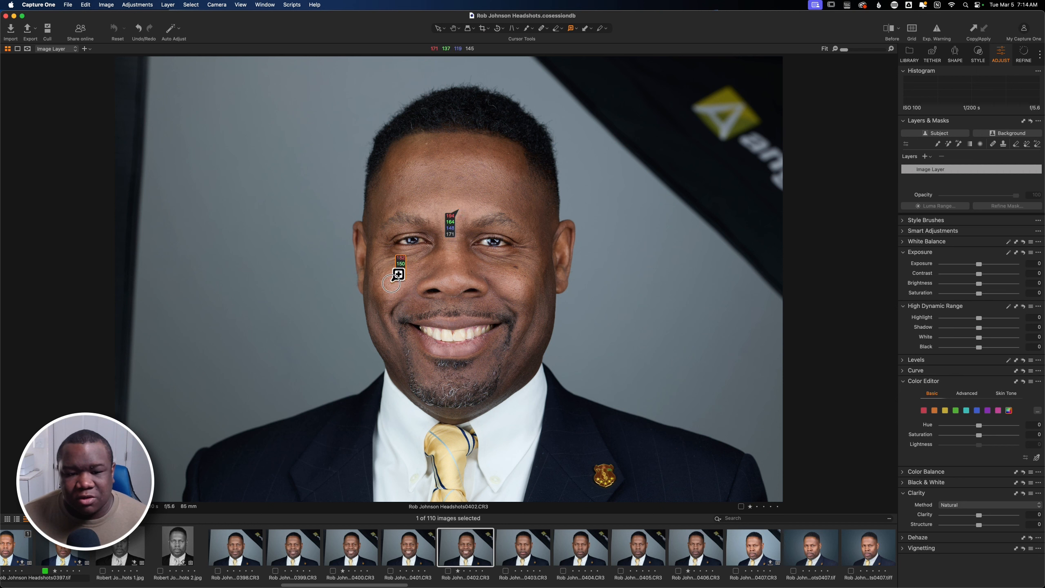
drag(393, 282, 392, 283)
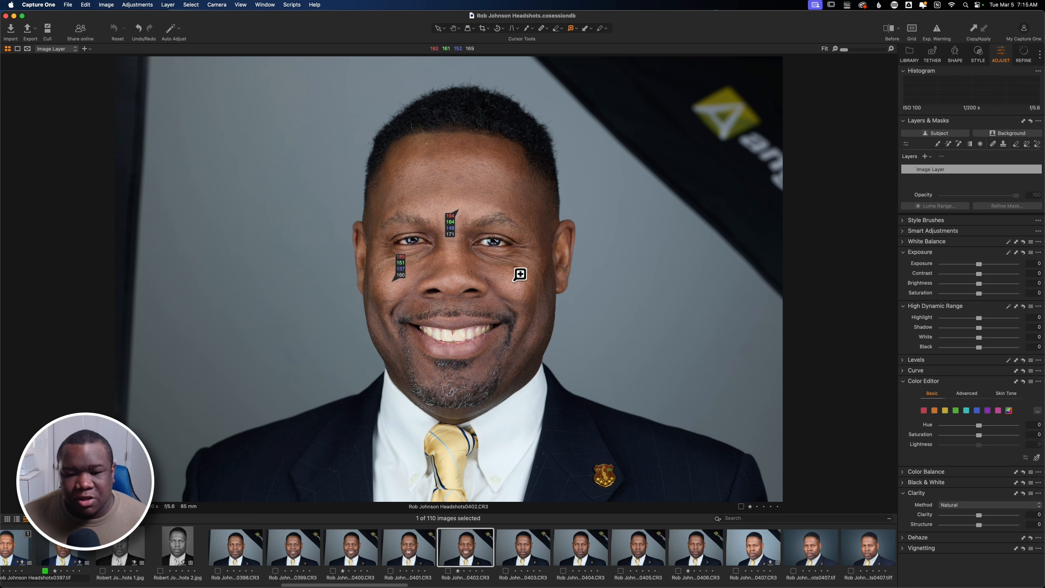
drag(515, 283, 518, 283)
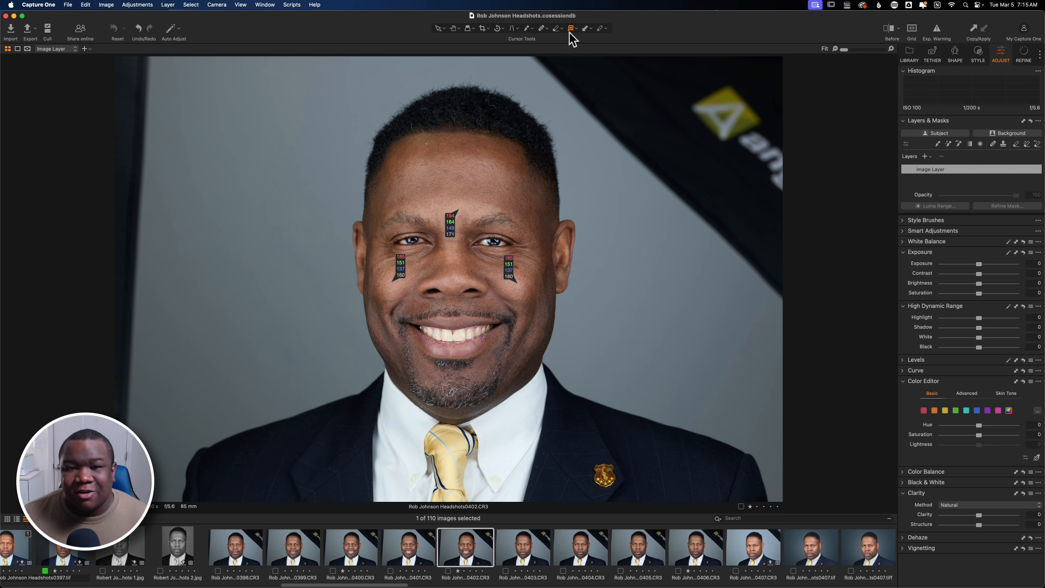
- Delete the color readouts from the forehead and both cheeks, and return to the Select cursor
right_click(447, 226)
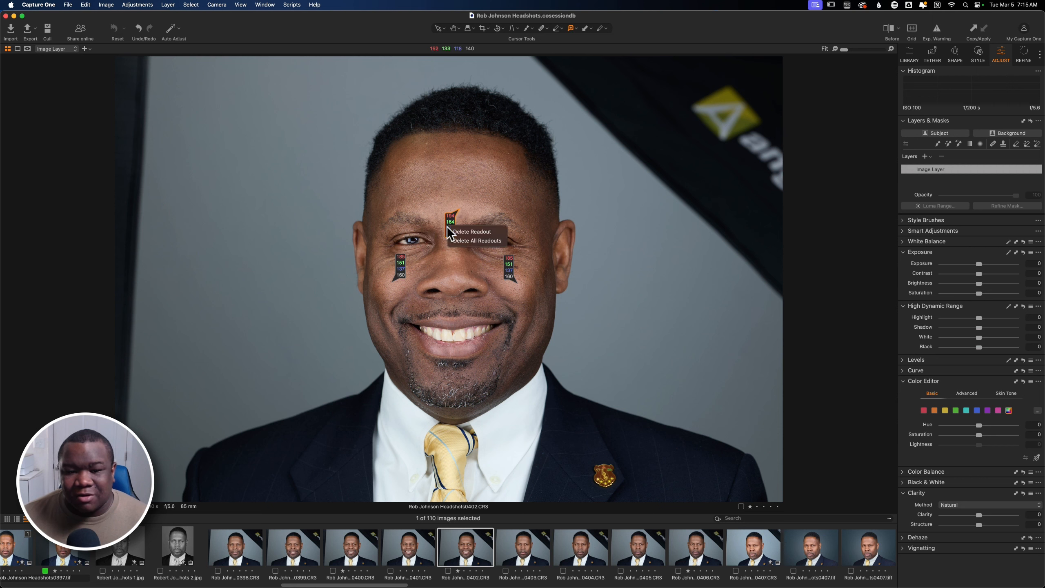
click(472, 232)
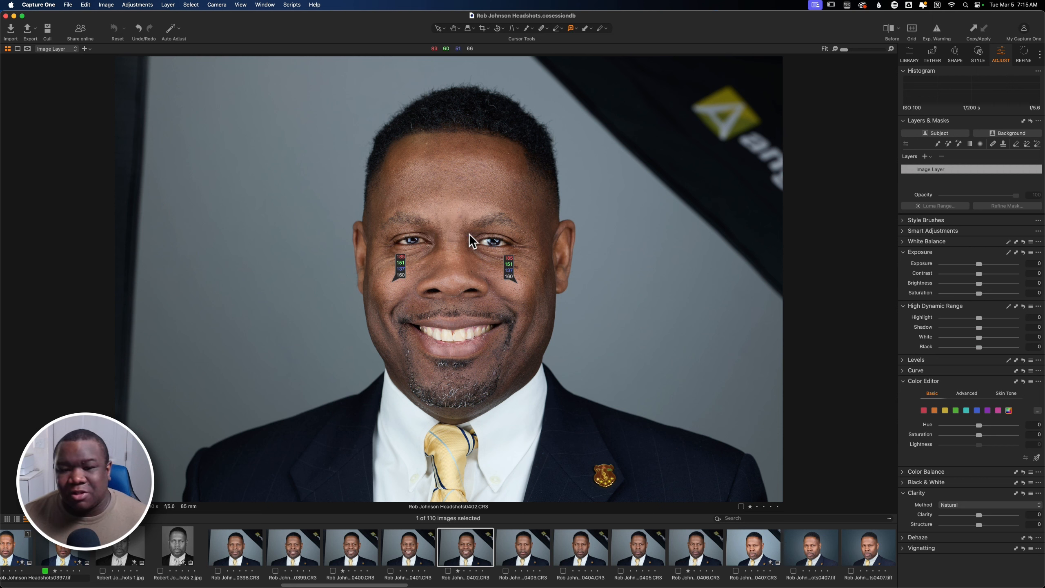
right_click(511, 265)
click(525, 276)
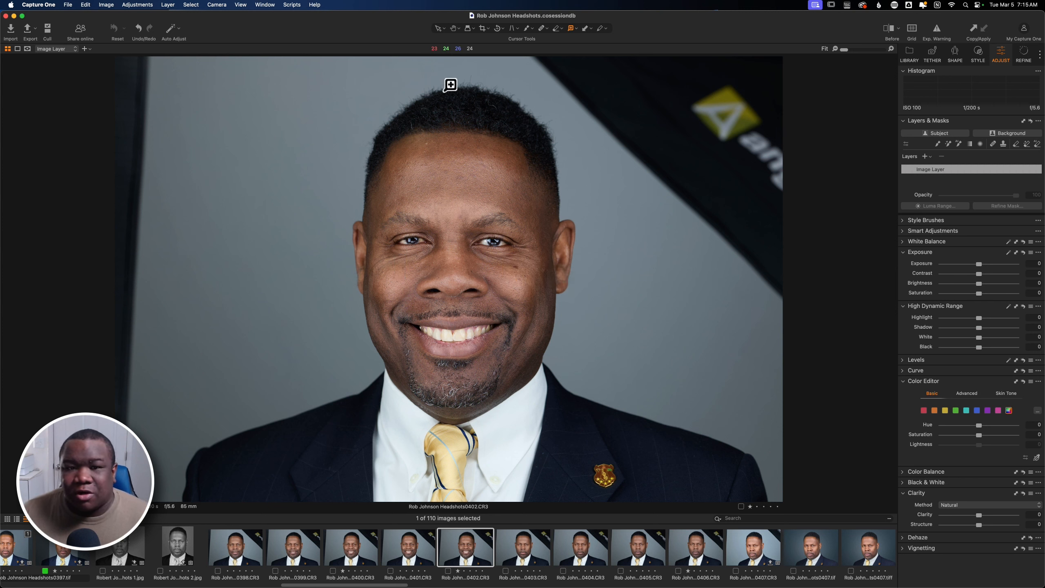
click(439, 29)
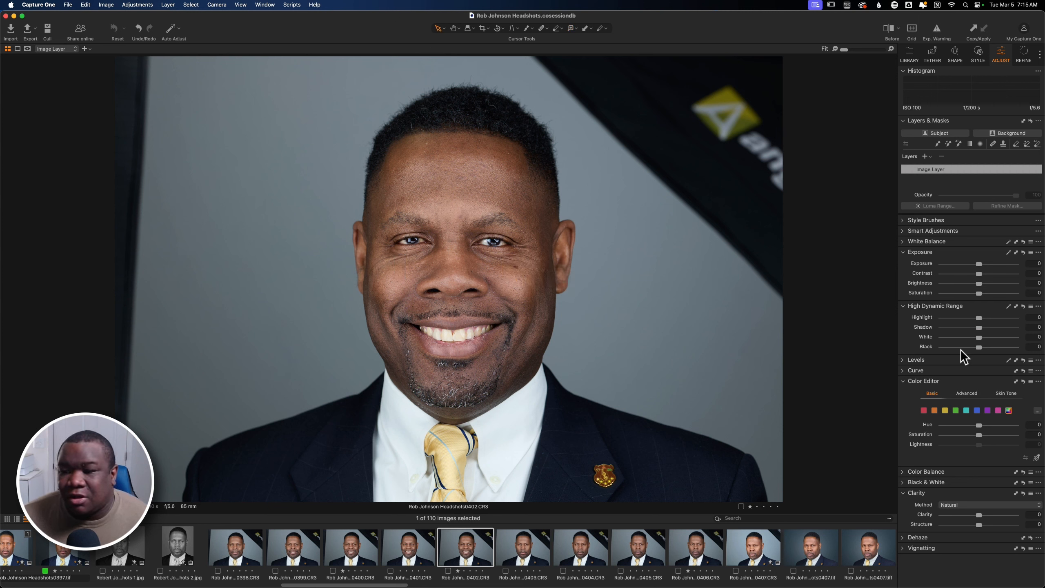
- Add color readouts again just above the nose bridge and on both cheeks for checking skin exposure
click(572, 28)
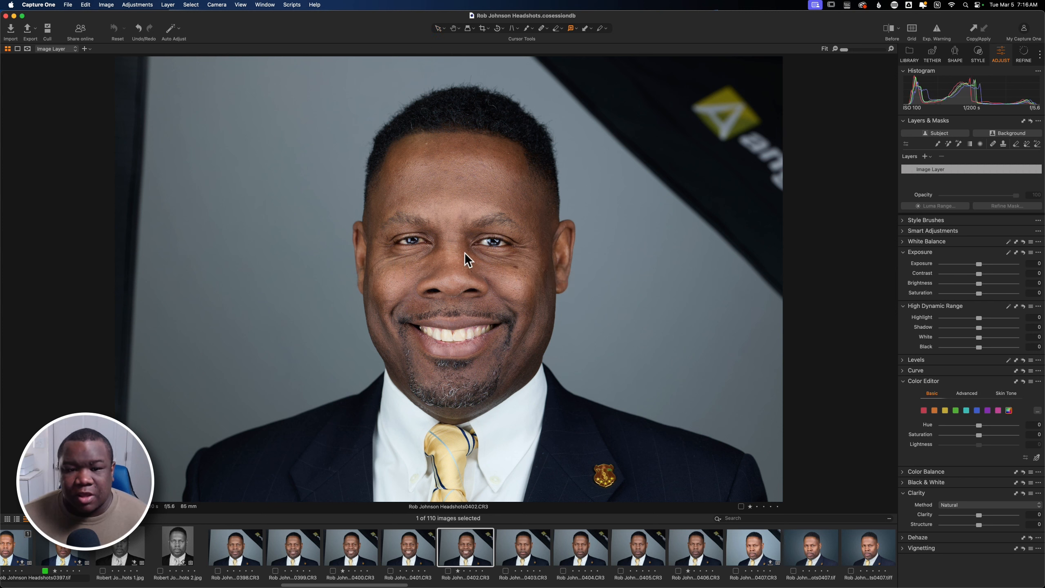
click(454, 213)
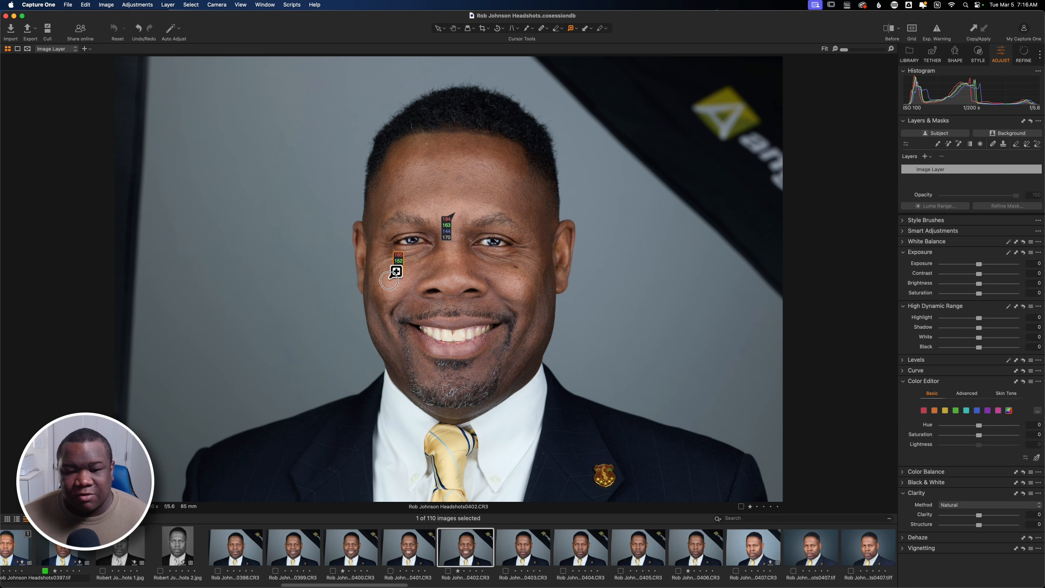
click(390, 278)
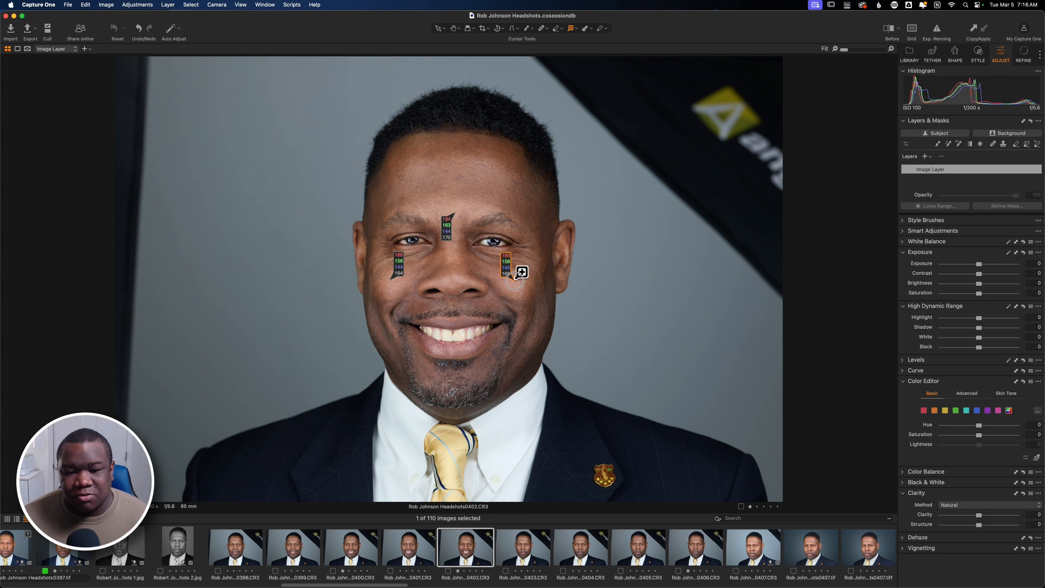
click(514, 282)
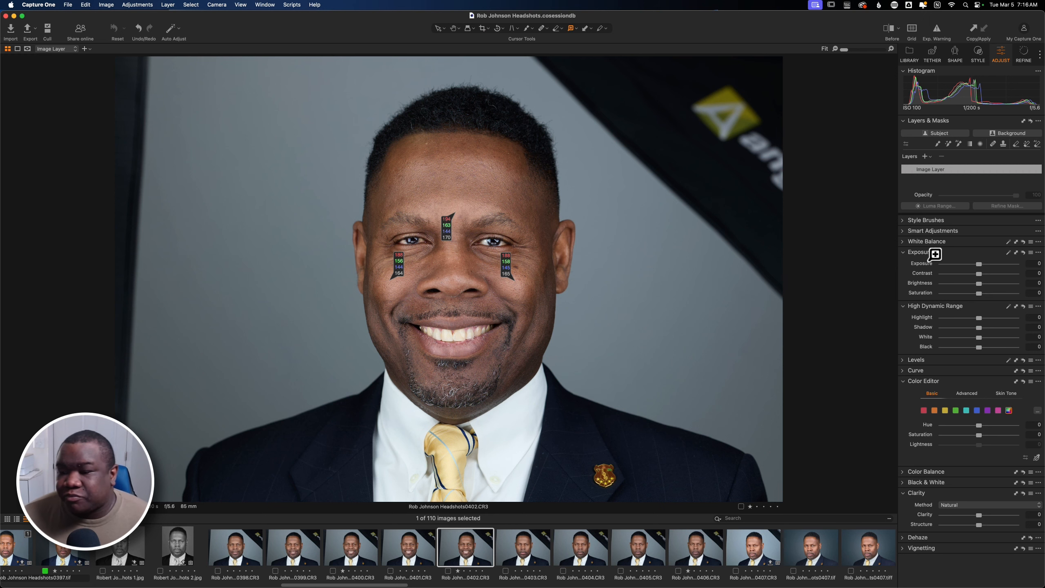
- Brighten the headshot by setting Exposure to 0.39 and Brightness to 3
drag(979, 263, 983, 265)
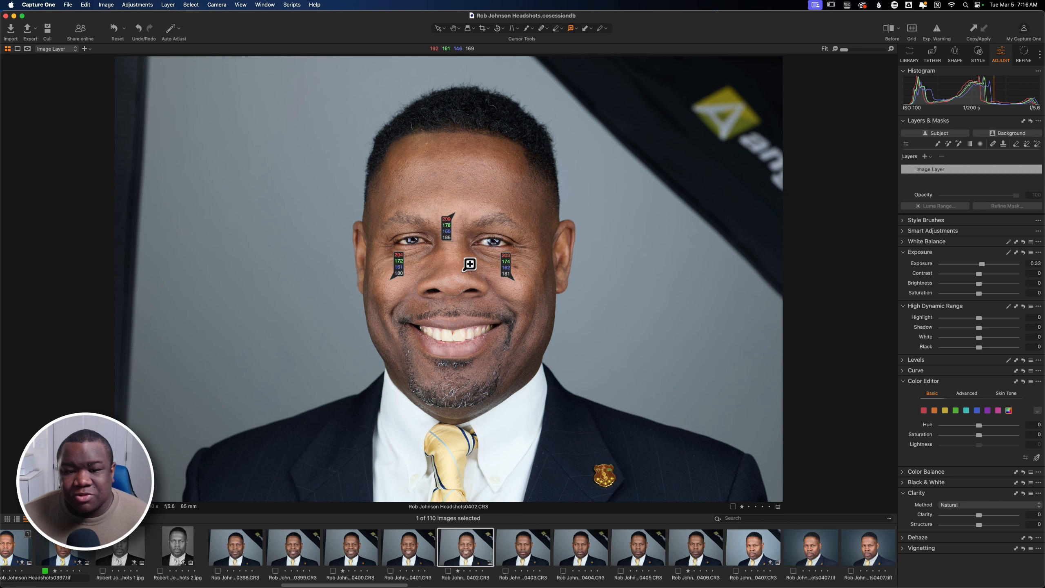
drag(974, 264, 985, 265)
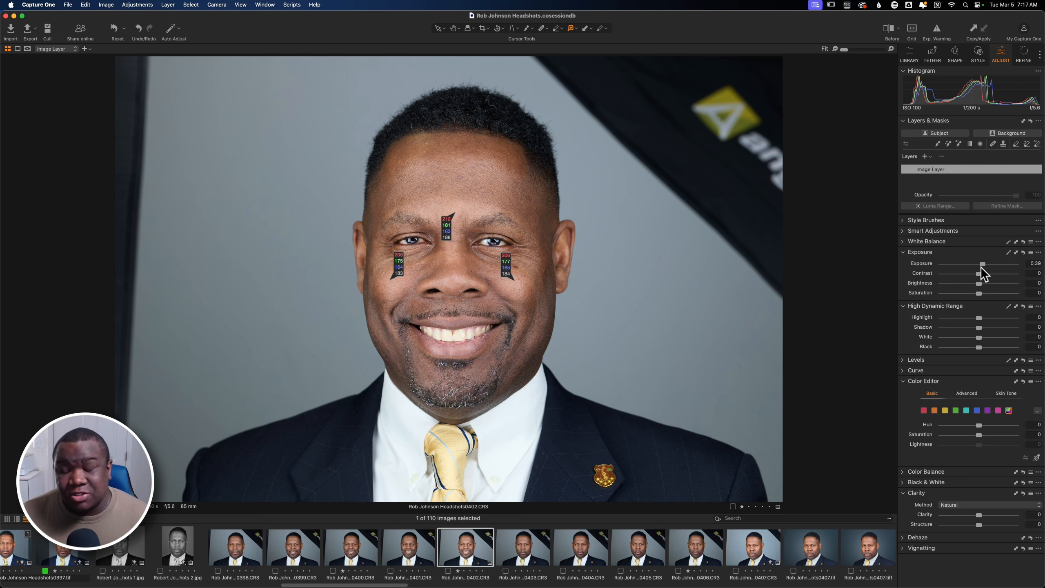
drag(979, 283, 981, 285)
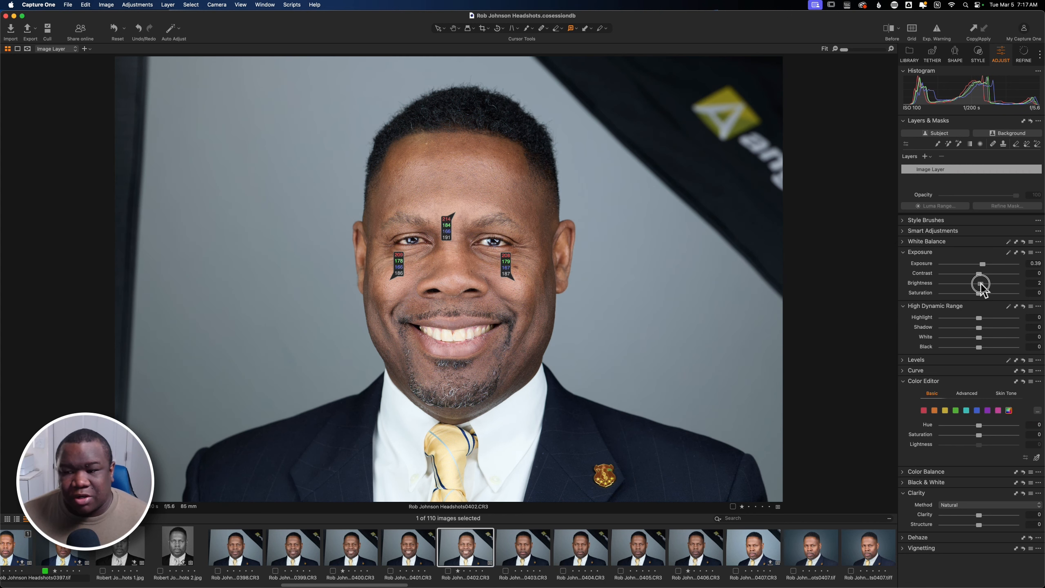
drag(981, 284, 982, 284)
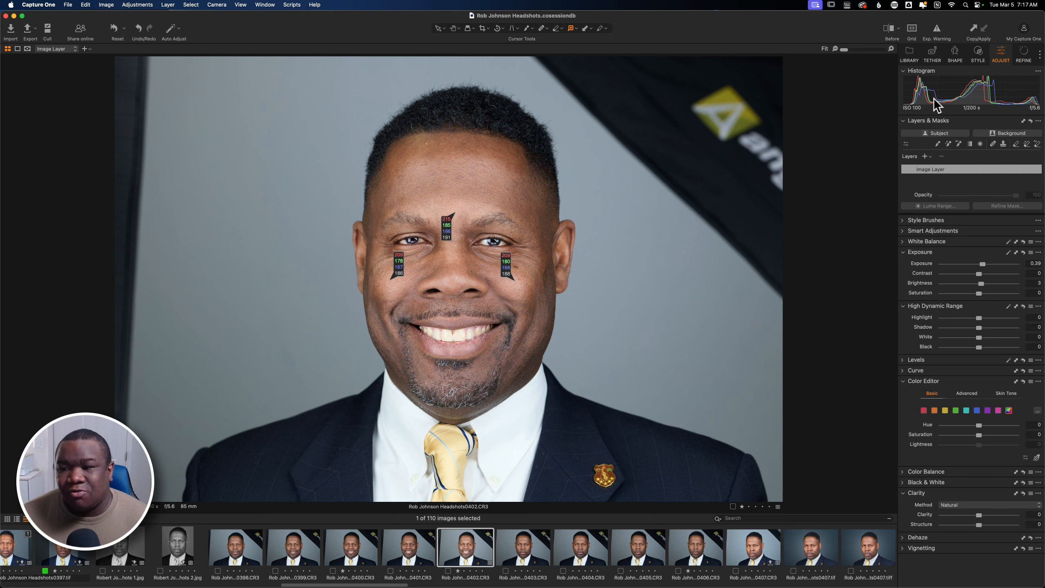
- Raise the headshot's overall Saturation to 21
click(979, 294)
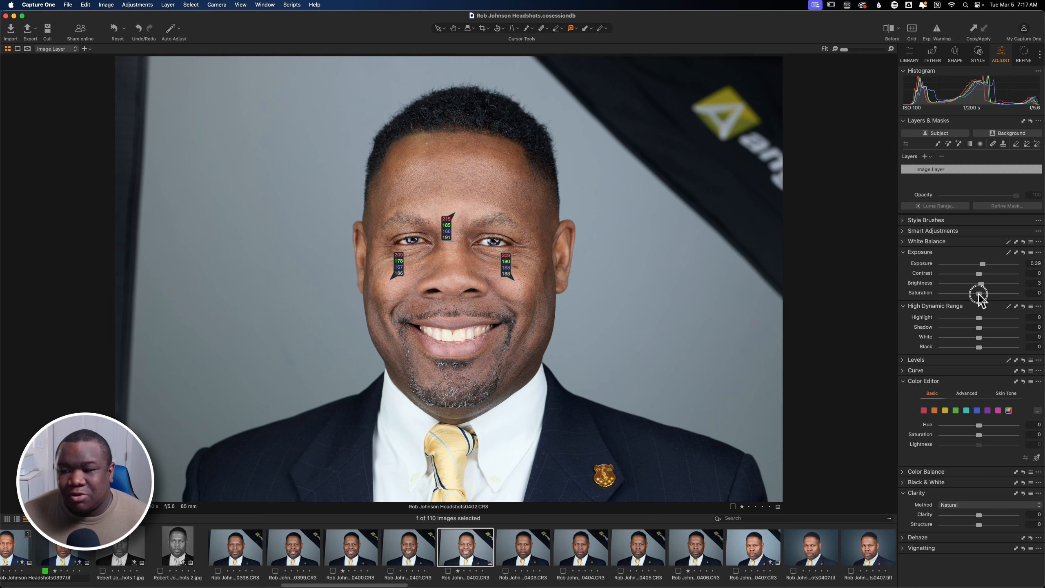
drag(980, 294, 987, 294)
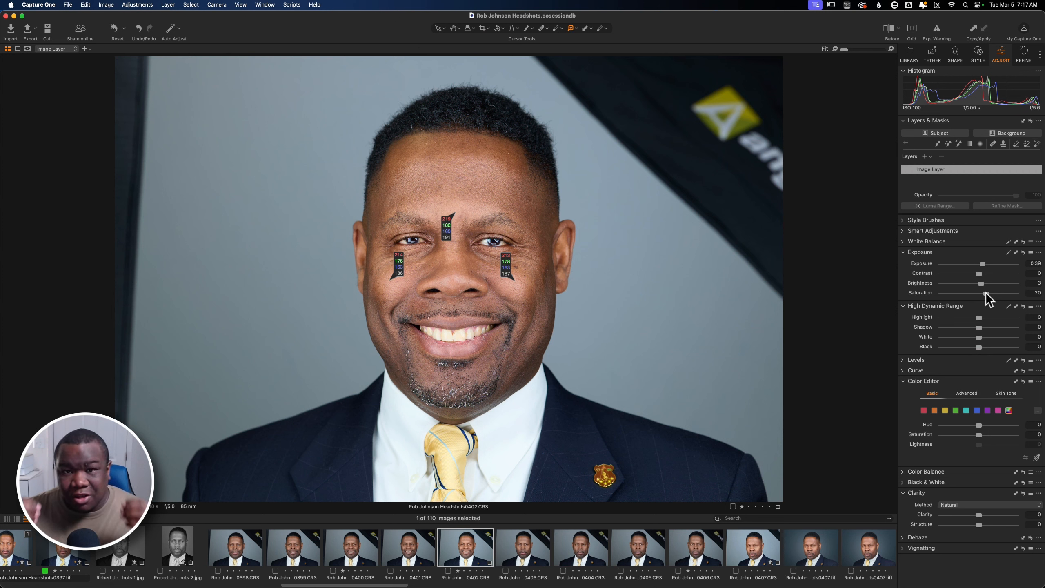
drag(986, 293, 987, 294)
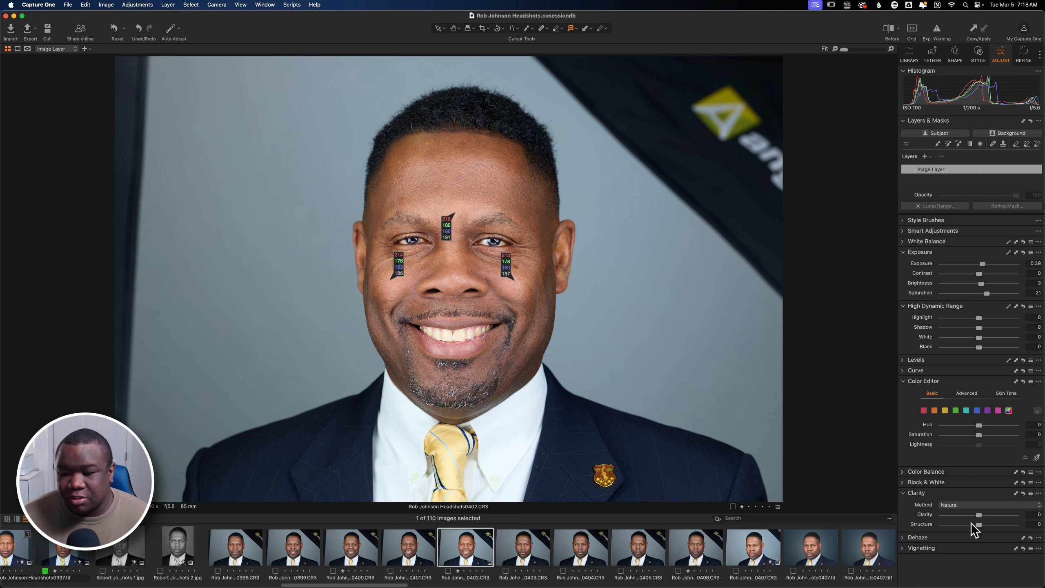
- Set Clarity to 10 and Structure to 4 using the Natural method, and set Contrast to 2
click(980, 516)
drag(979, 515, 985, 517)
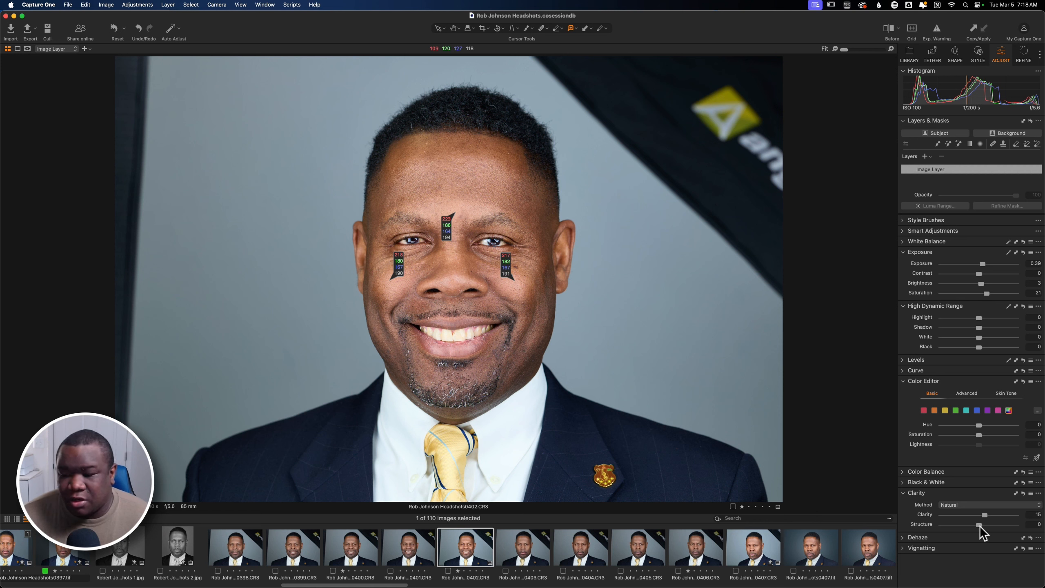
drag(980, 526, 982, 527)
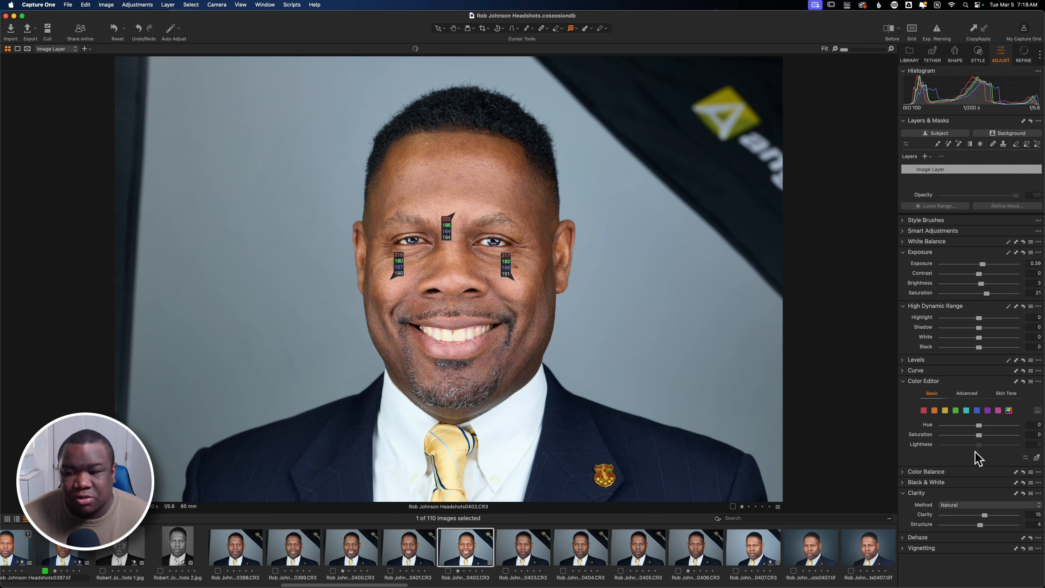
drag(983, 275, 981, 275)
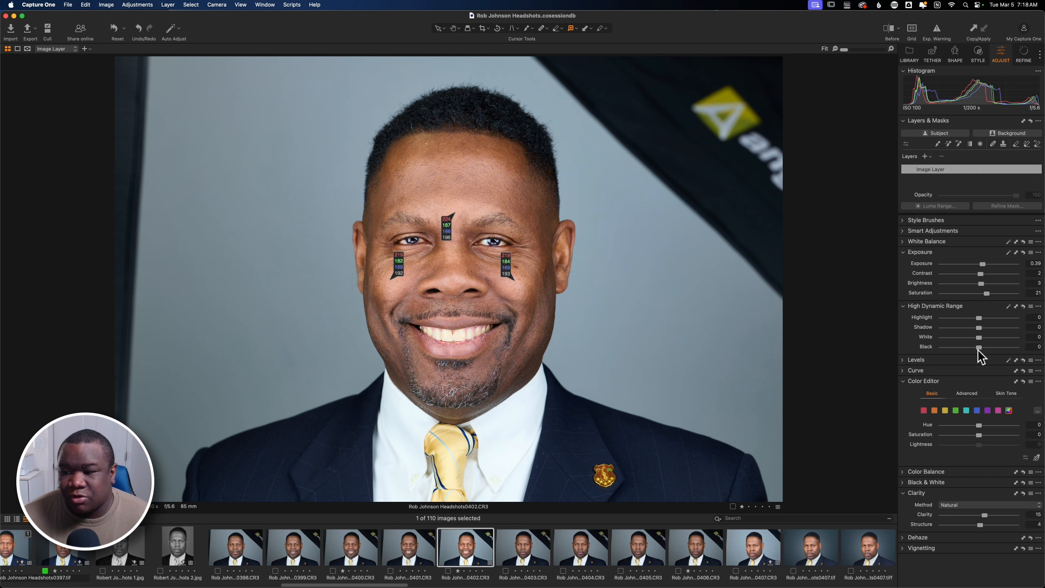
drag(985, 518, 983, 518)
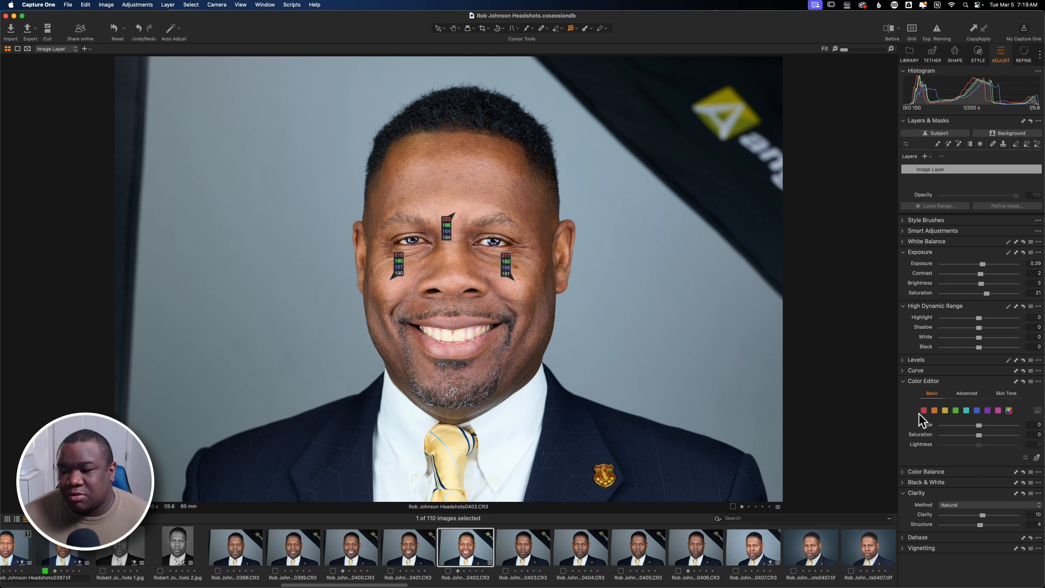
- Switch the Color Editor to Advanced mode and create a new adjustment layer named Teeth
click(965, 392)
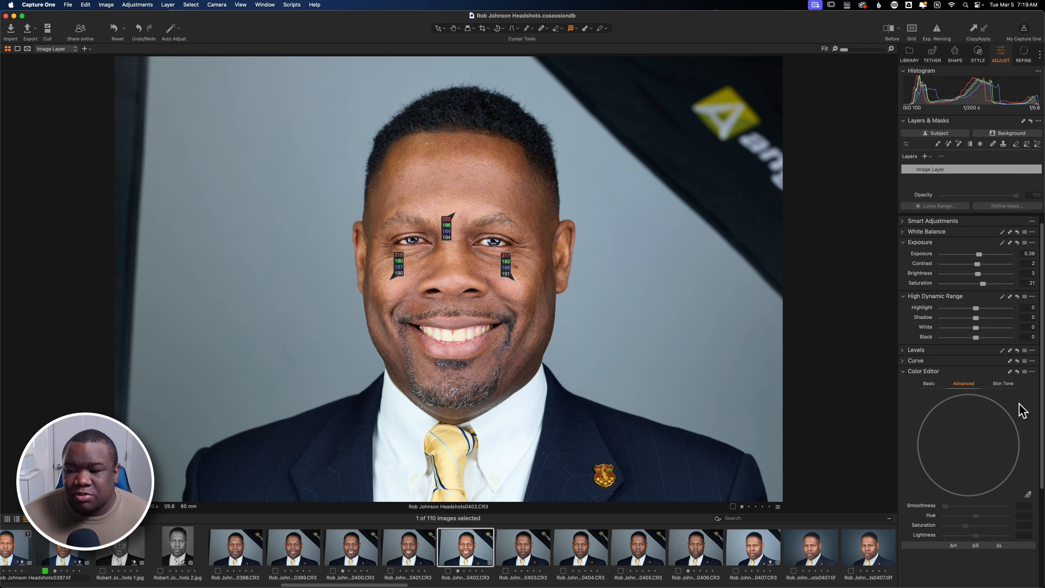
click(925, 157)
double_click(925, 170)
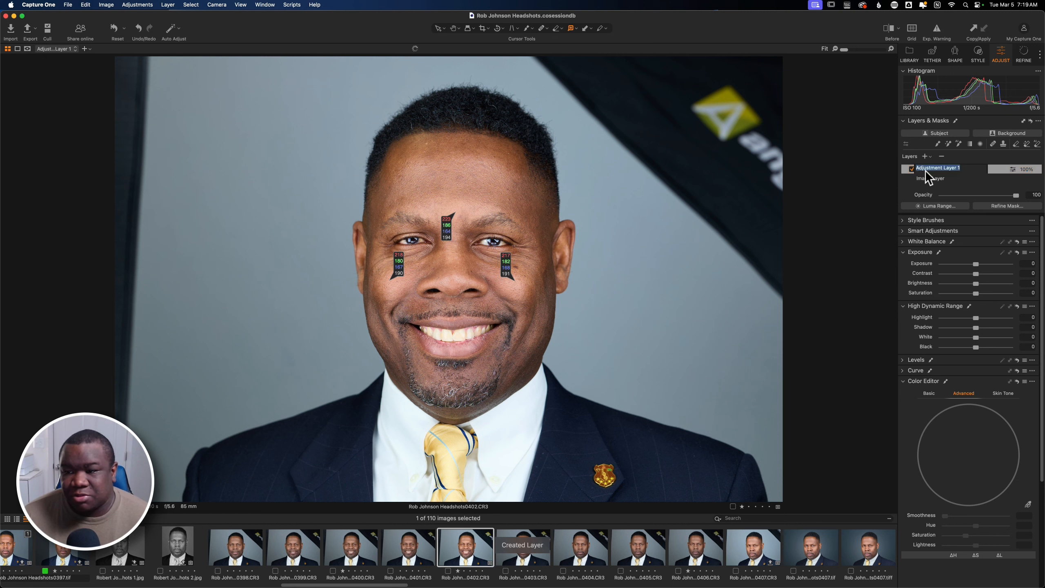
text(Te)
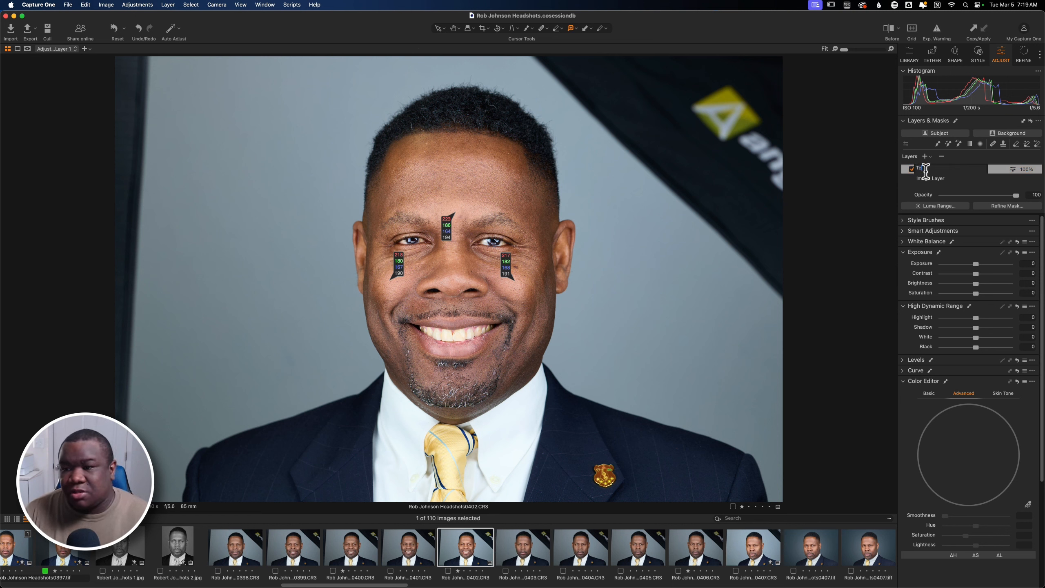
text(eth)
key(Return)
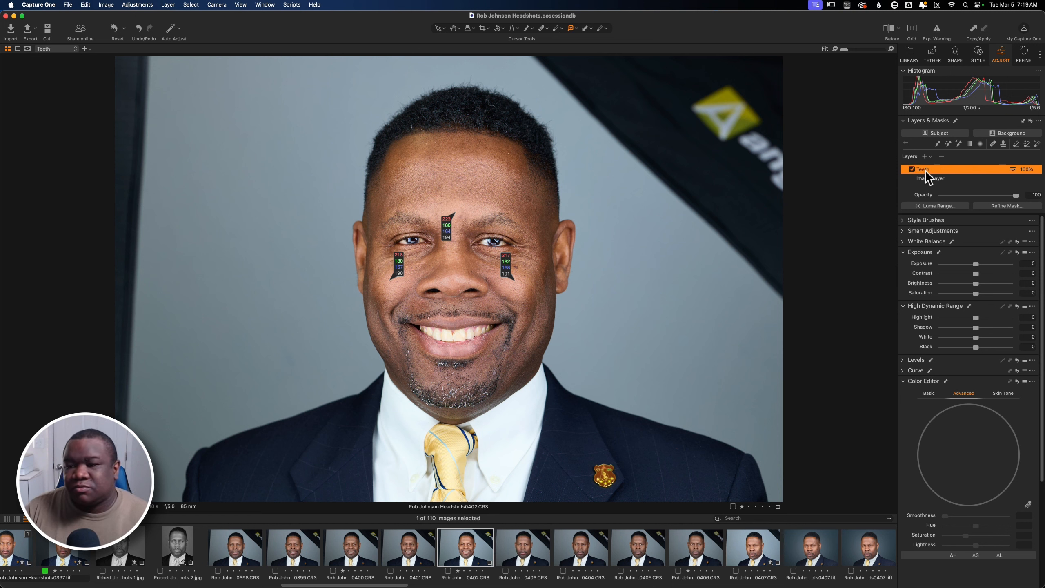
- Whiten the sampled teeth color on the Teeth layer with Saturation -54.5 and Lightness 19.4, and set the layer's opacity to 55
click(1029, 507)
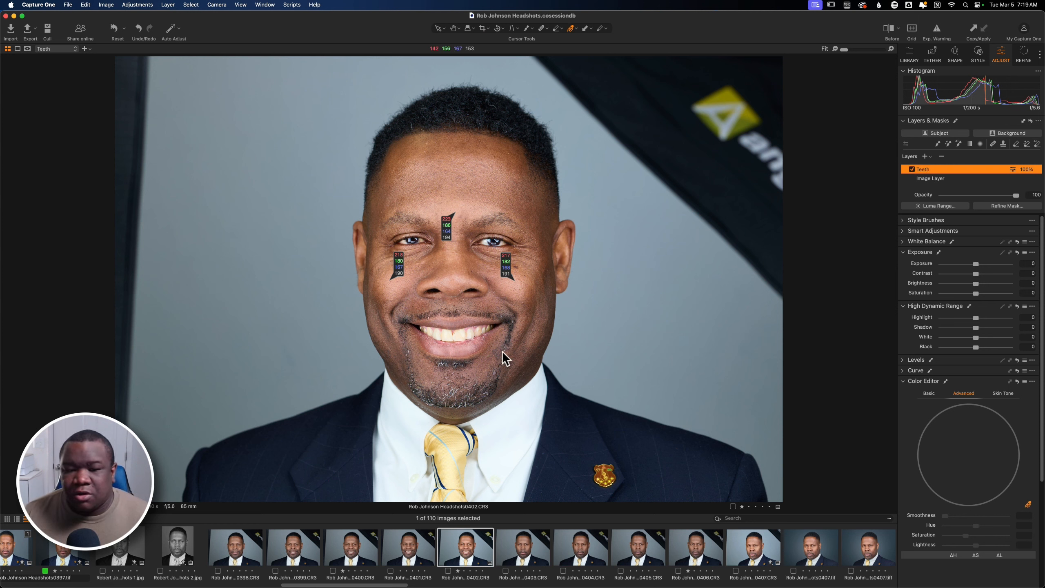
click(464, 328)
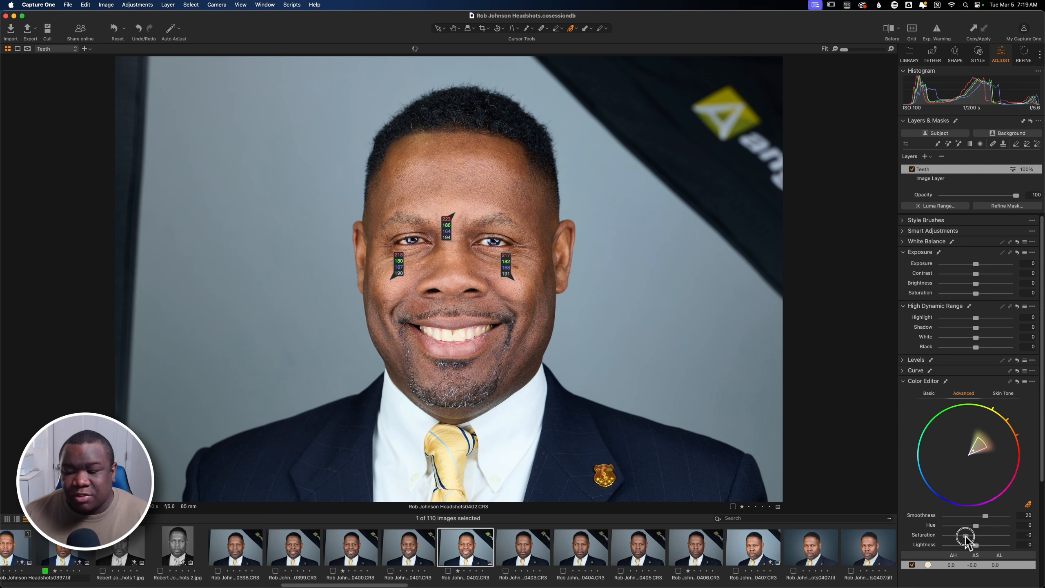
drag(965, 536, 960, 536)
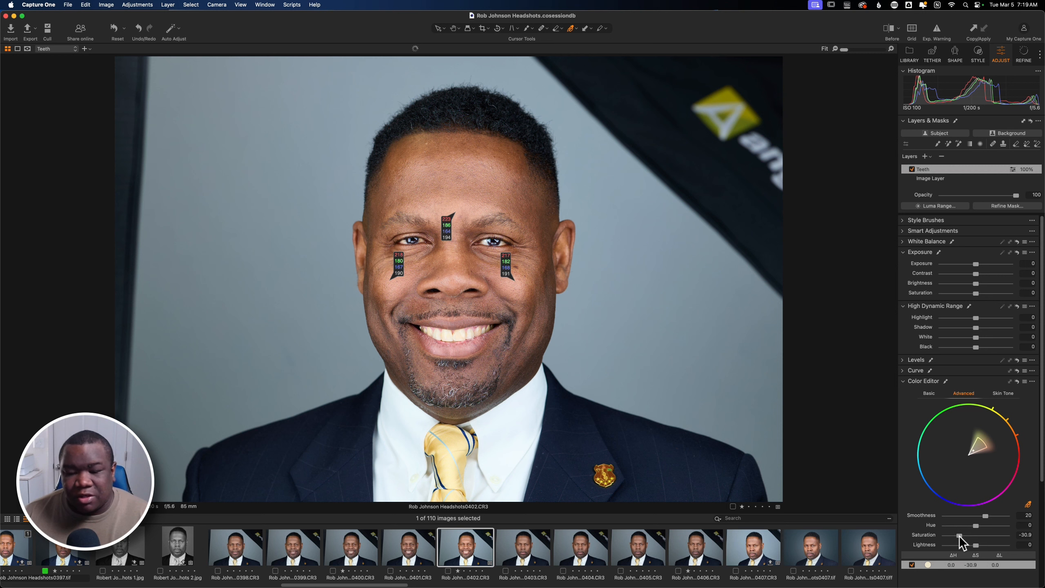
drag(959, 536, 983, 548)
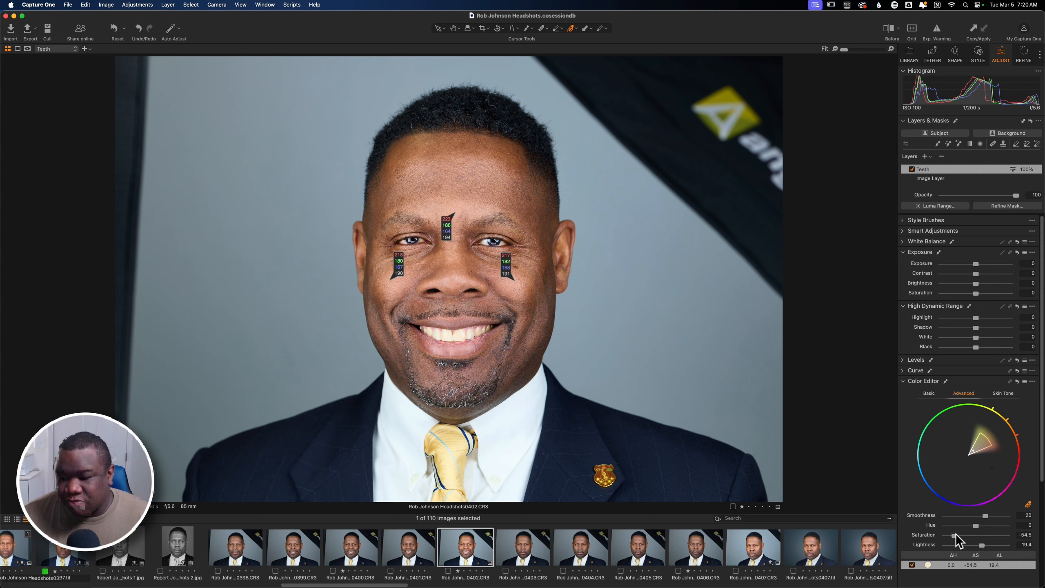
key(b)
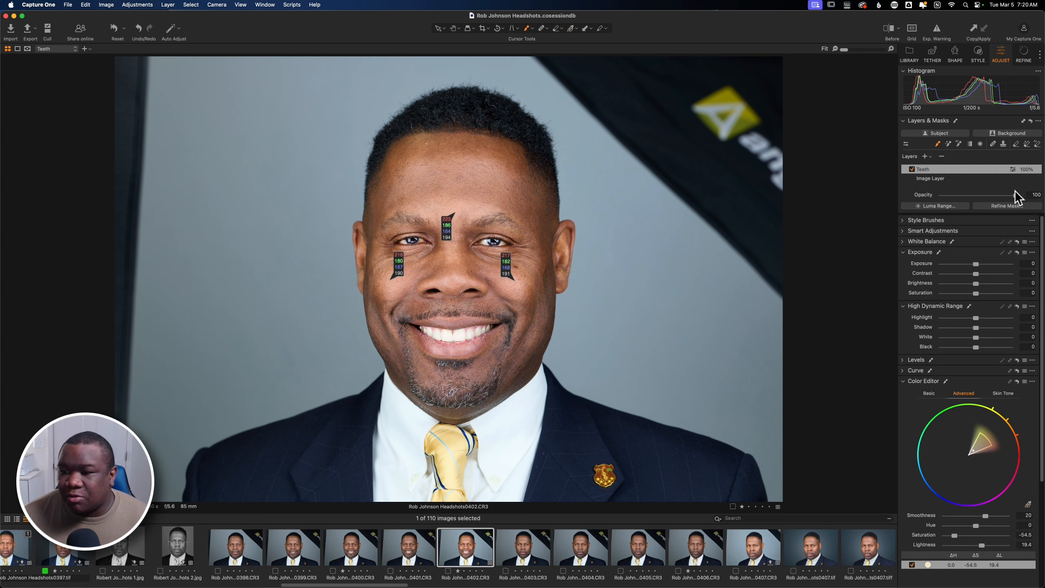
drag(1016, 195, 983, 197)
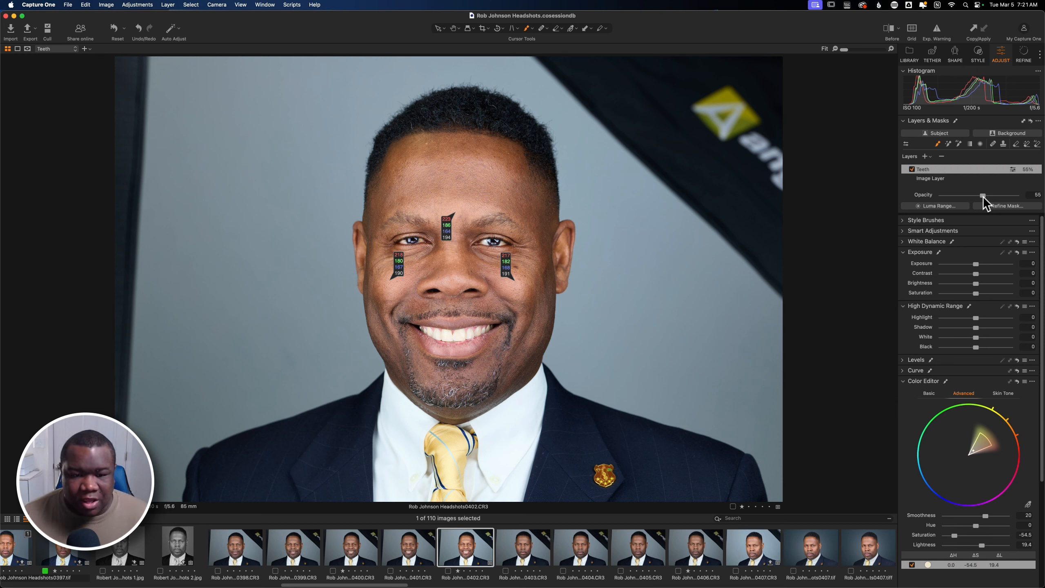
- Create an adjustment layer named Left Eye Bright and draw a small elliptical radial mask around the eye on the image's left side
click(924, 157)
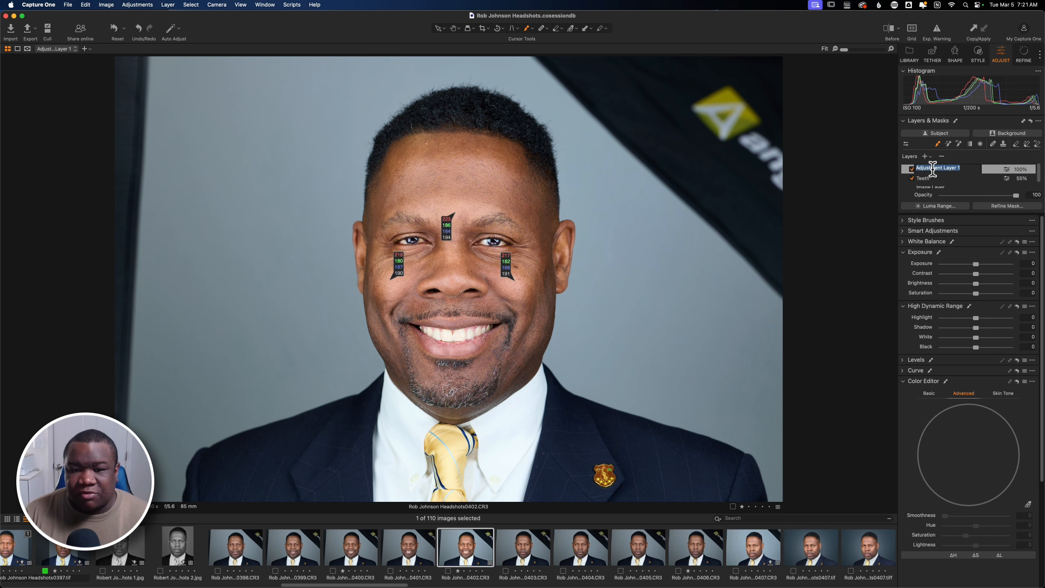
text(Left E)
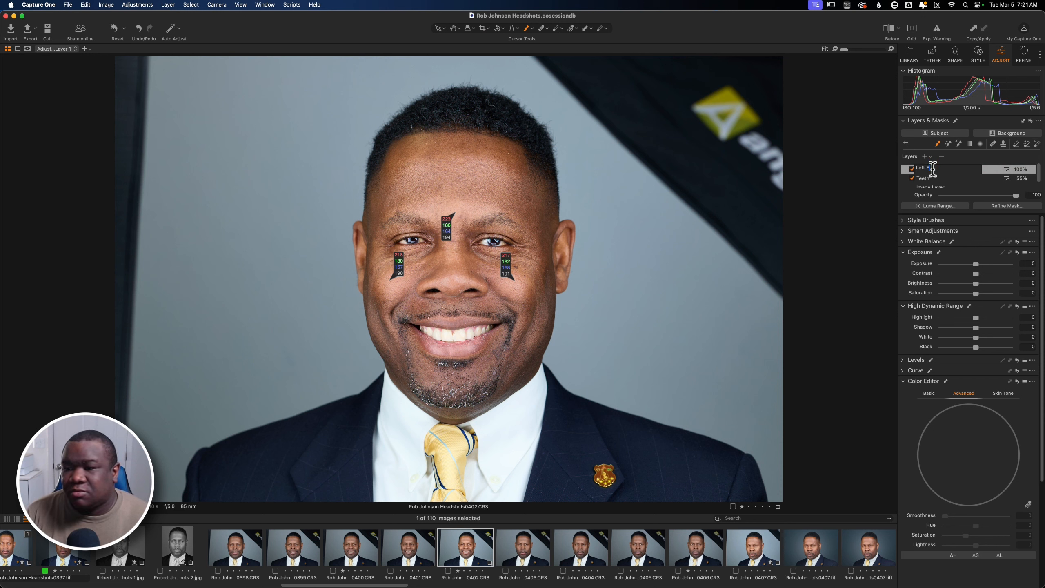
text(ye Bright)
key(Return)
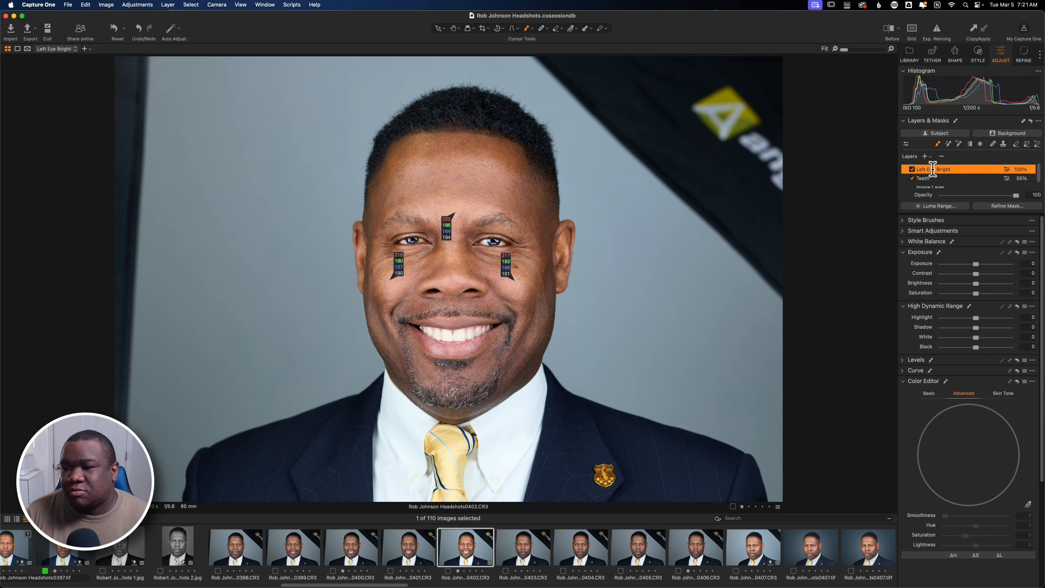
click(980, 143)
mouse_move(404, 247)
mouse_down()
mouse_move(427, 249)
mouse_move(410, 239)
mouse_up()
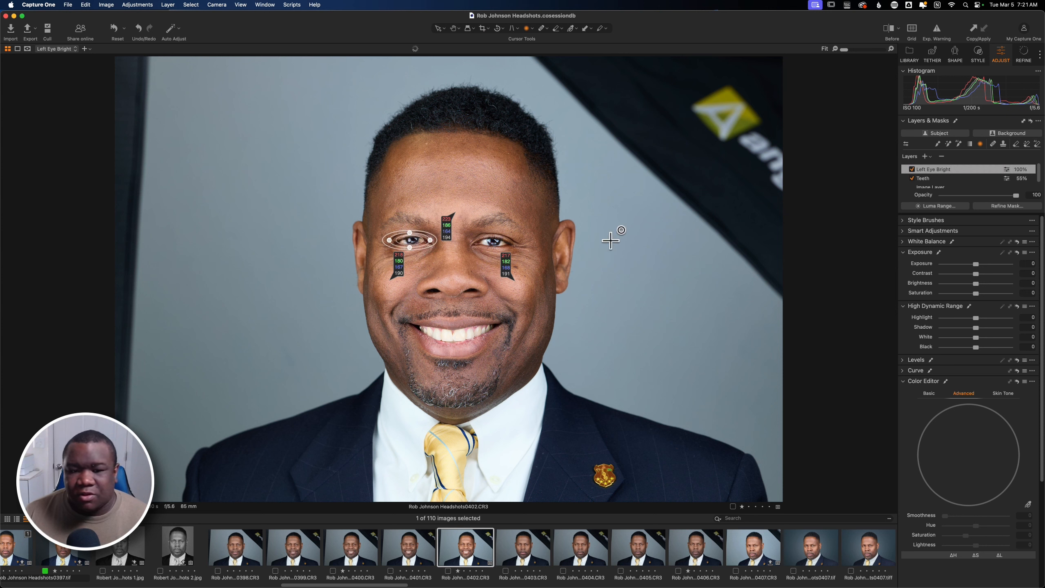
- Set the Left Eye Bright layer's Exposure to 0.32 and invert its radial mask
drag(976, 264, 980, 266)
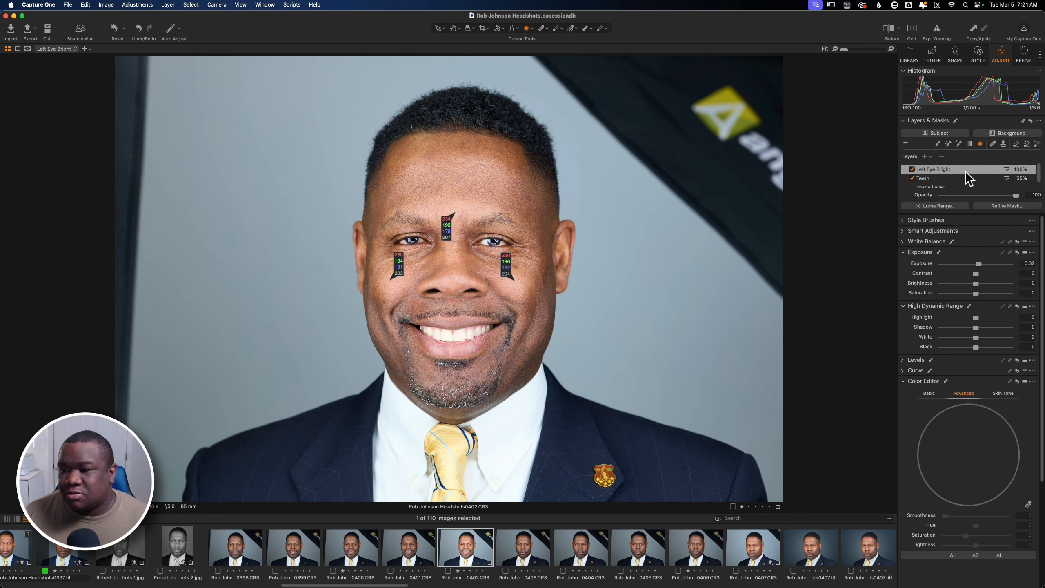
right_click(946, 169)
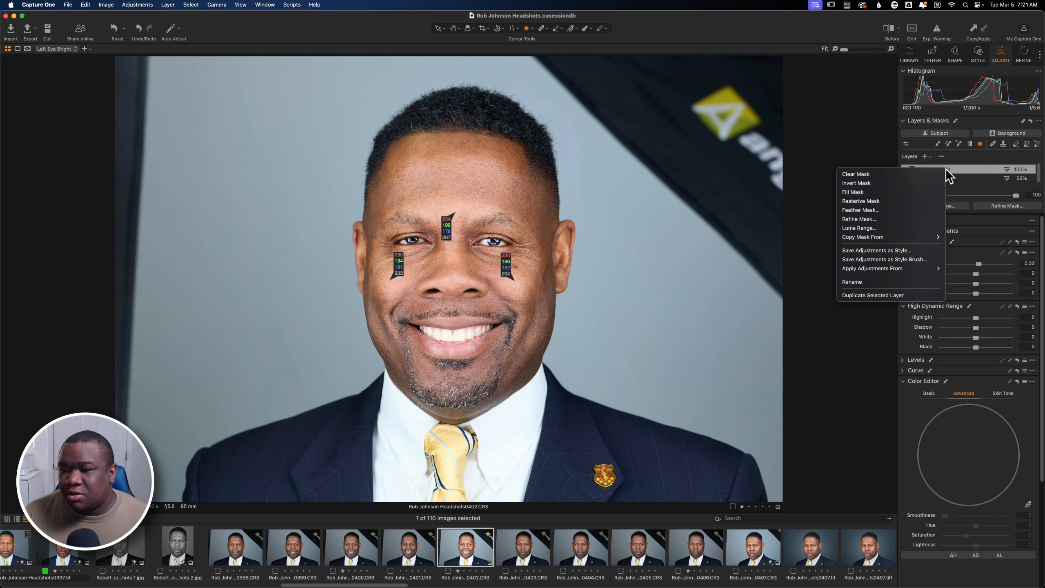
click(864, 184)
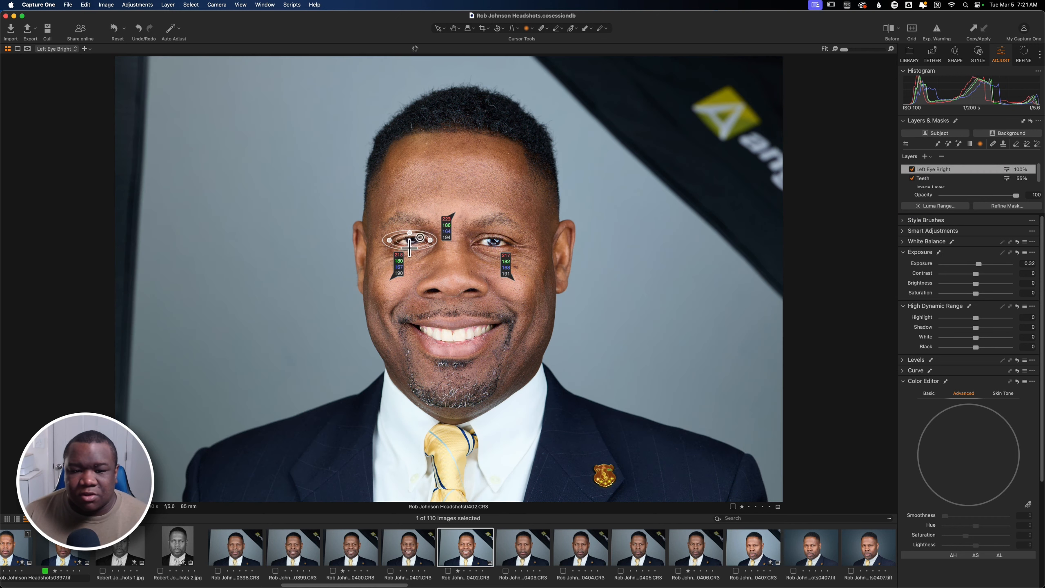
- Raise the Left Eye Bright layer's Exposure to 0.41 and refine the radial mask's size and placement around the eye
click(980, 265)
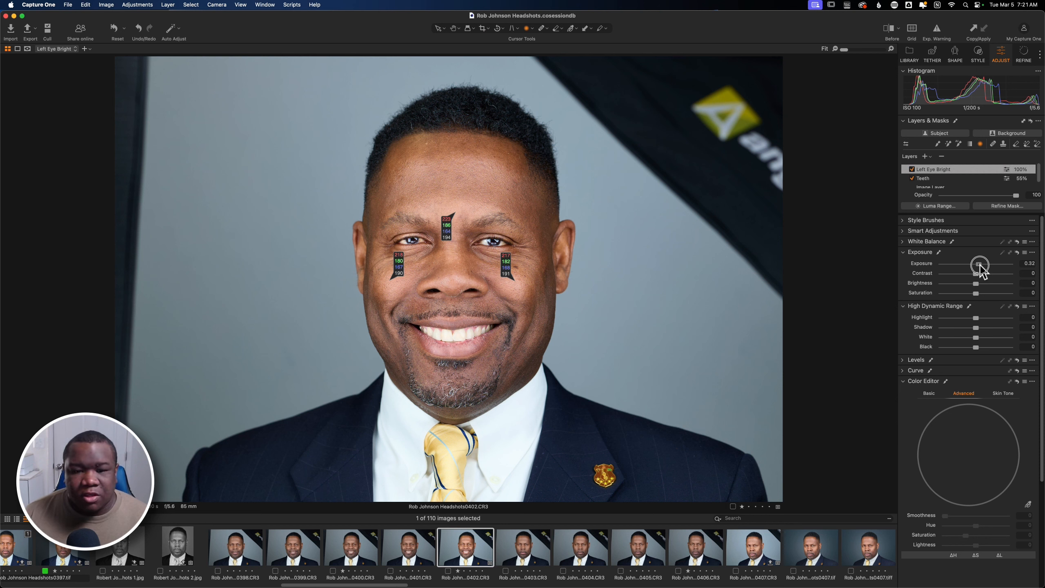
drag(980, 264, 980, 265)
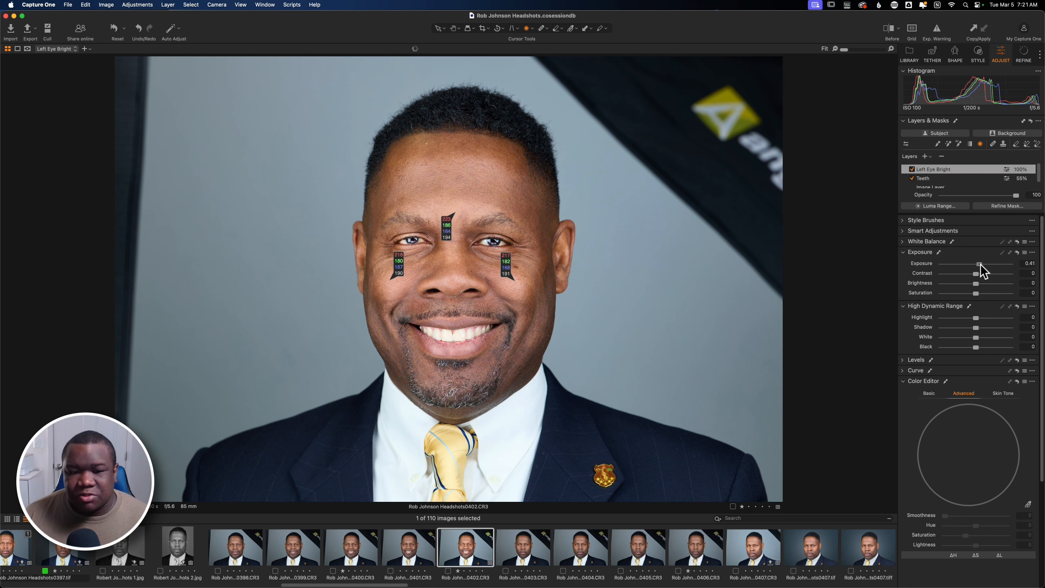
drag(410, 247, 433, 239)
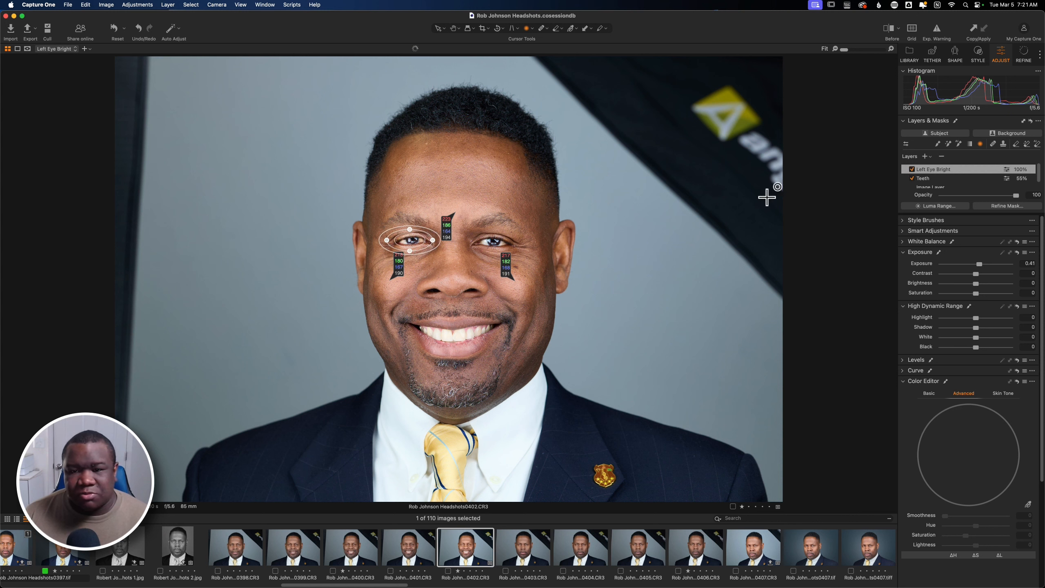
drag(411, 240, 412, 242)
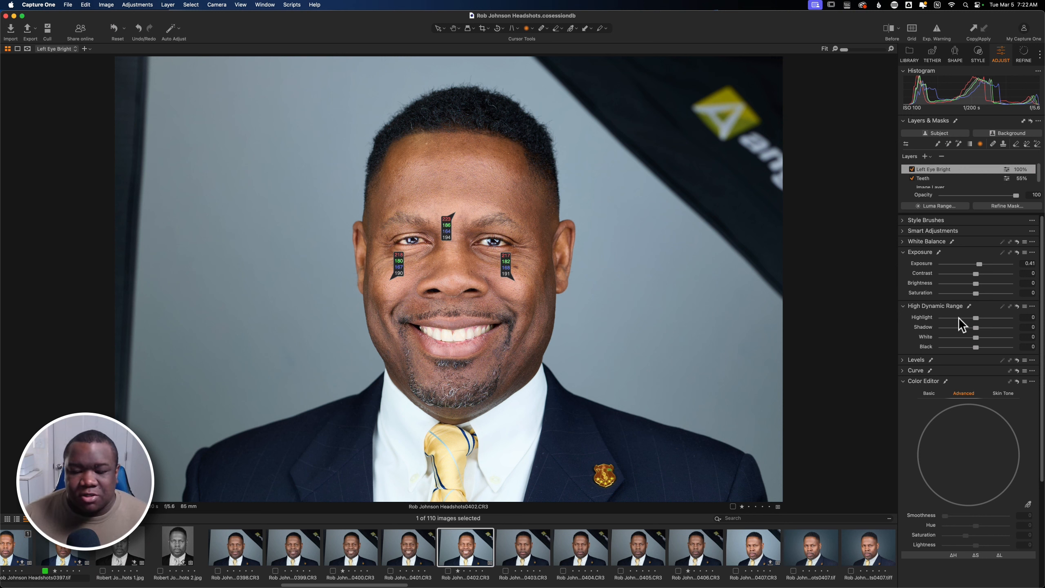
- Send the edited headshot to Affinity Photo 2 as an uncompressed 16-bit TIFF with the Adobe RGB (1998) profile at 300 px/in
right_click(466, 558)
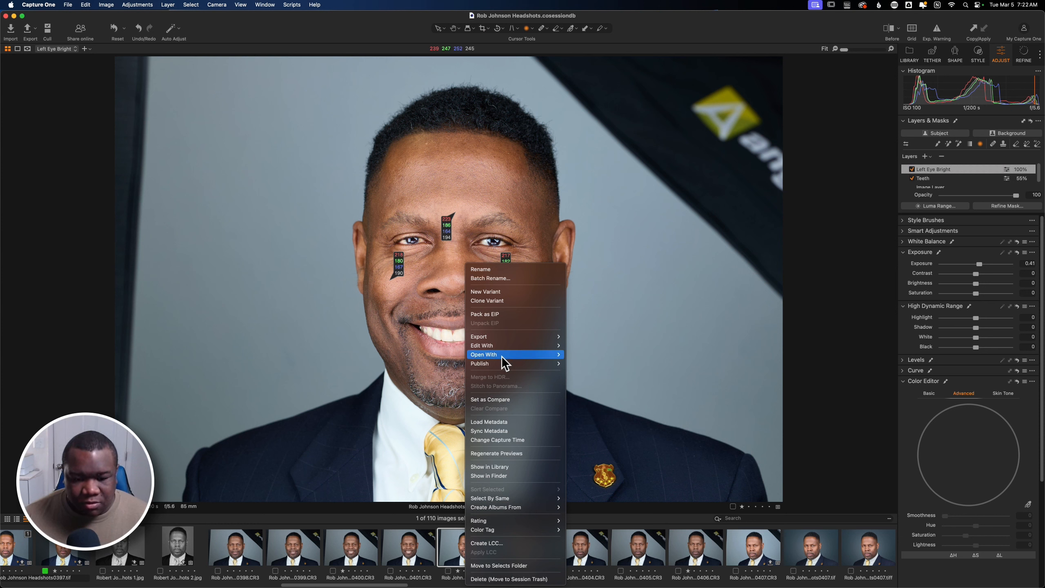
mouse_move(503, 351)
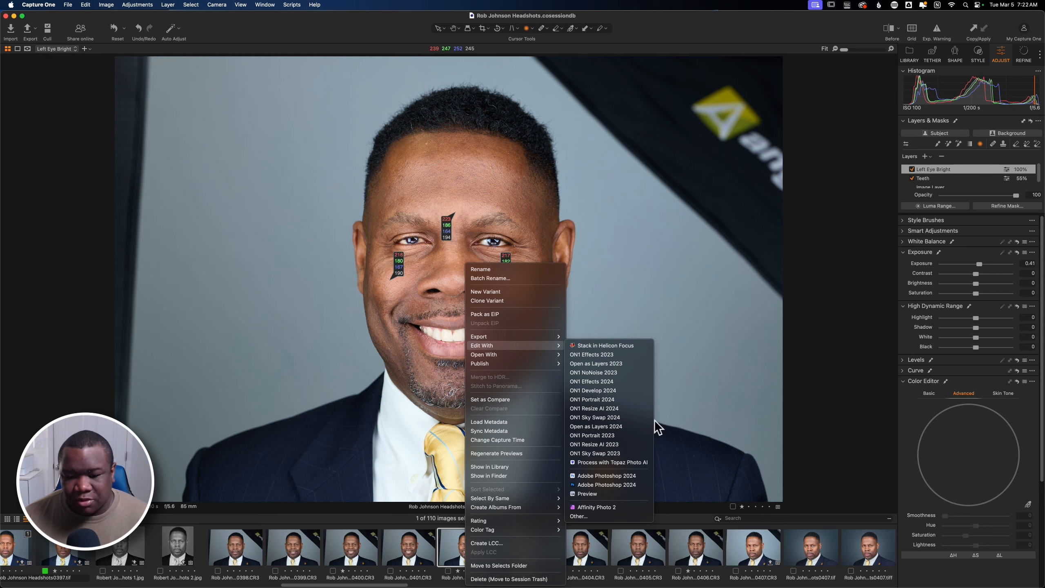
click(596, 508)
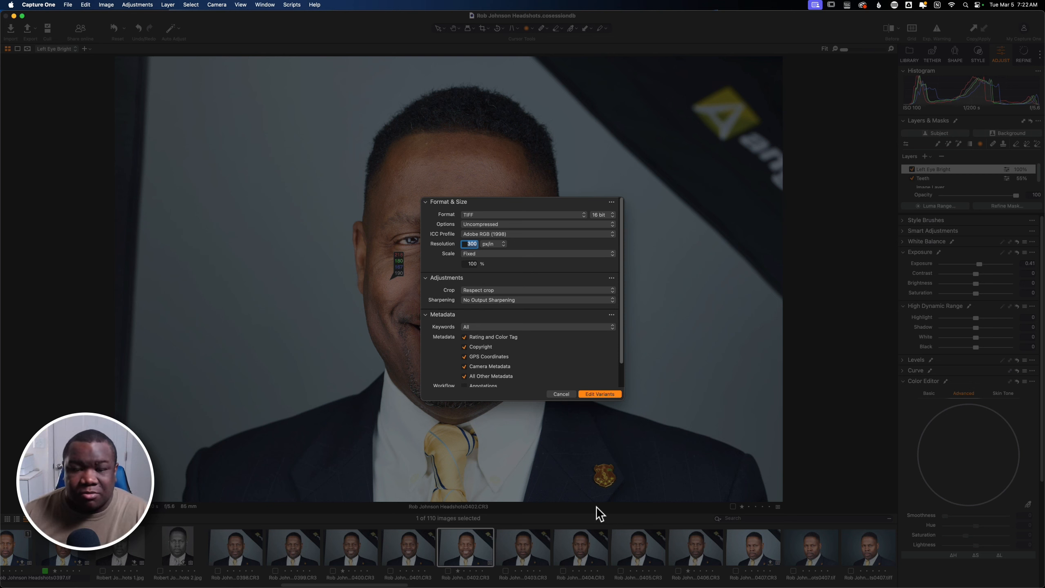
click(600, 394)
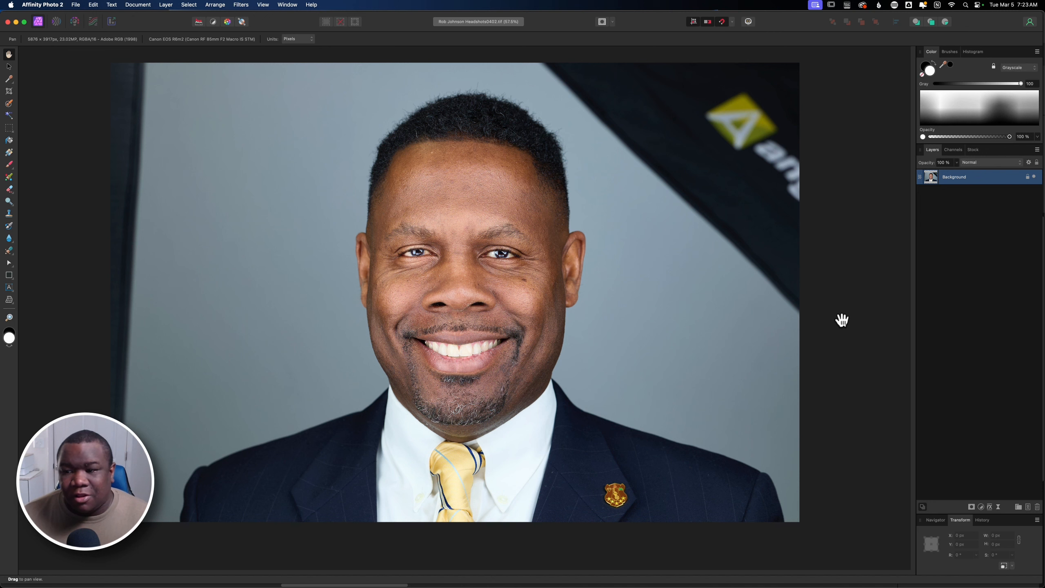
- Duplicate the Background layer and name the copy Clean Up Work
right_click(981, 179)
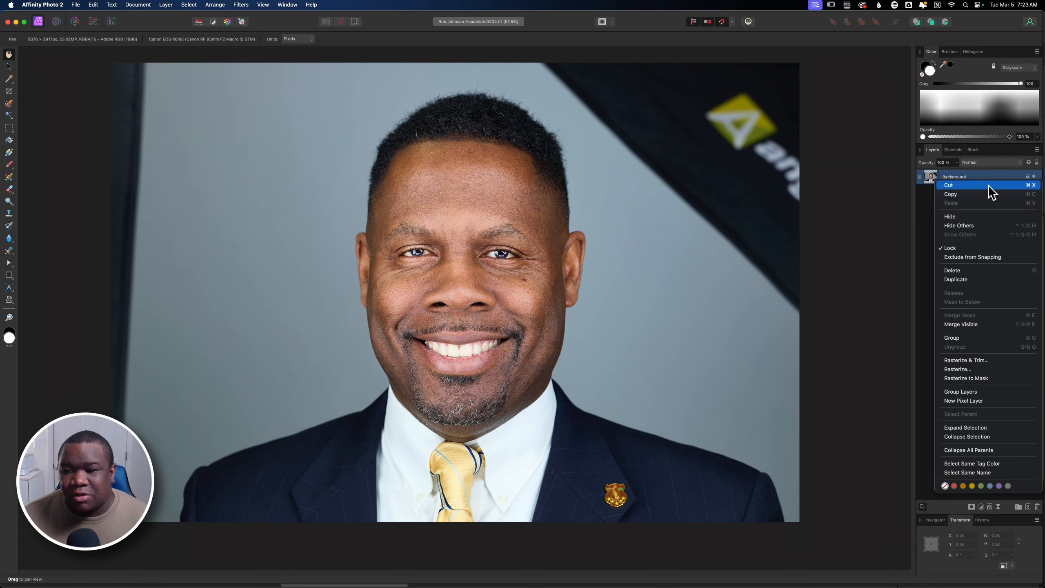
click(960, 281)
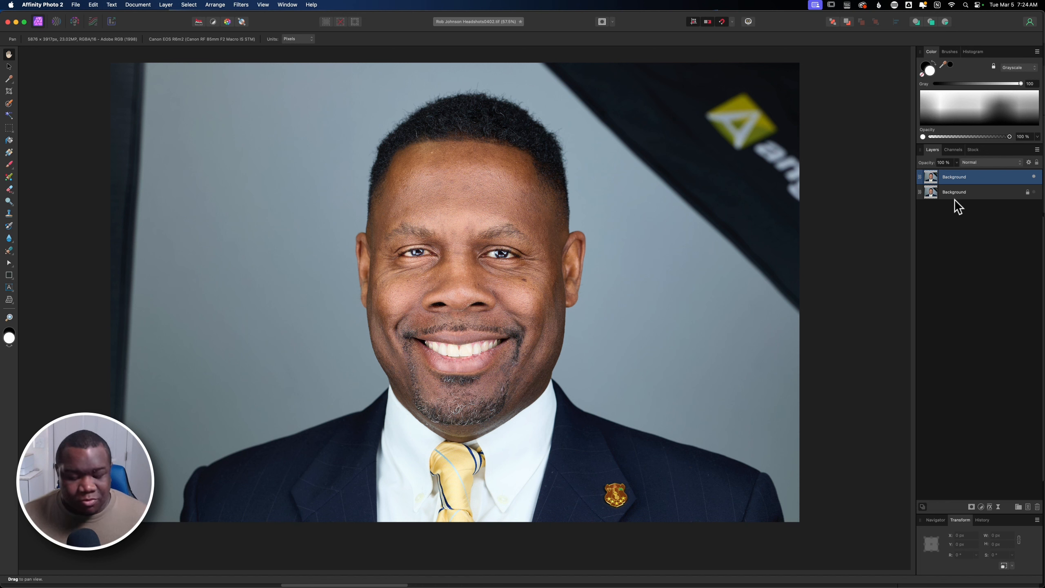
double_click(953, 177)
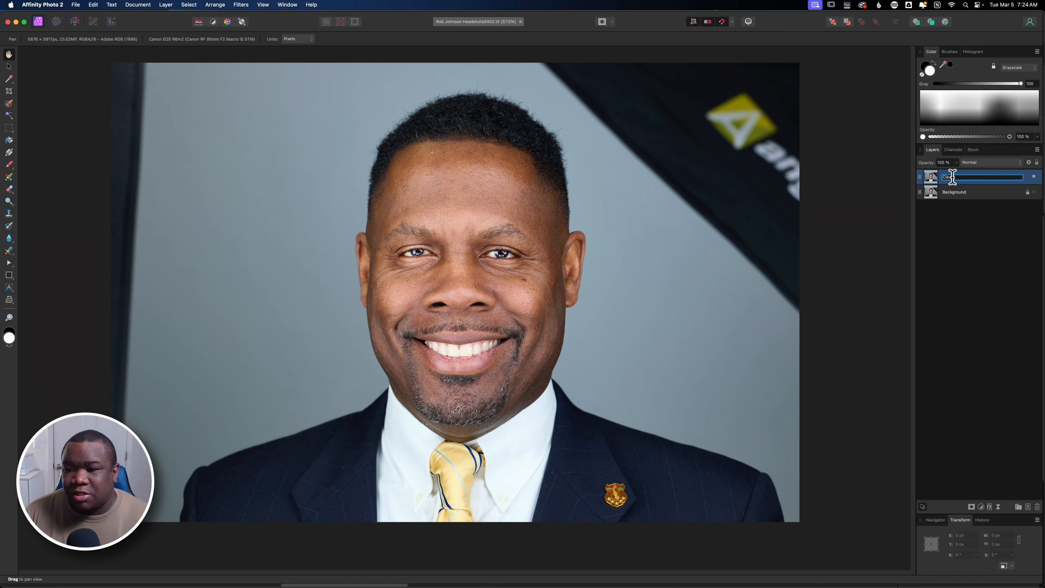
text(Clean Up Work)
key(Return)
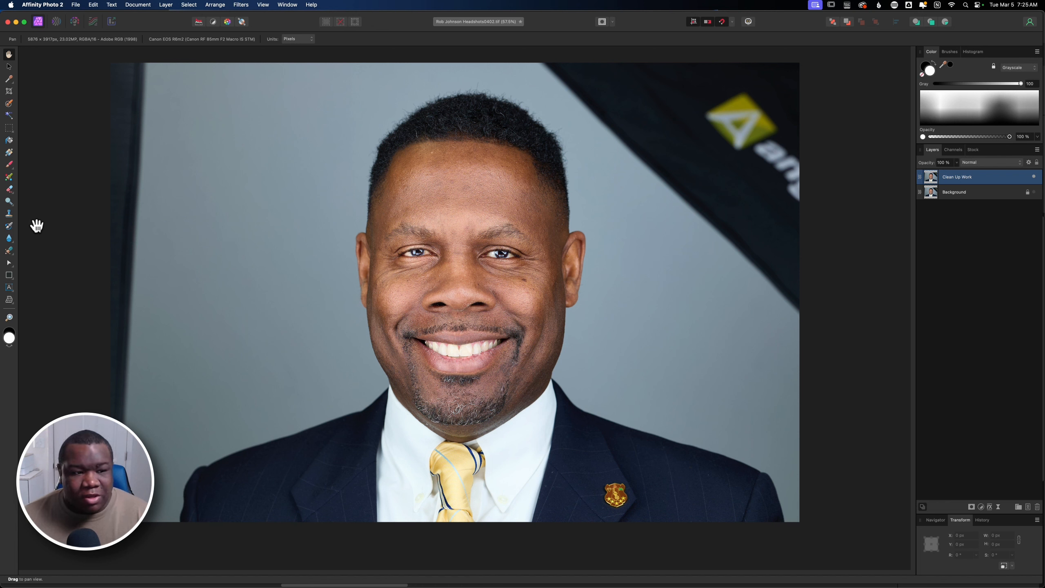
- Remove the black logo flag and the dark strip along the backdrop's left edge using the Inpainting Brush at 555.7 px width
key(v)
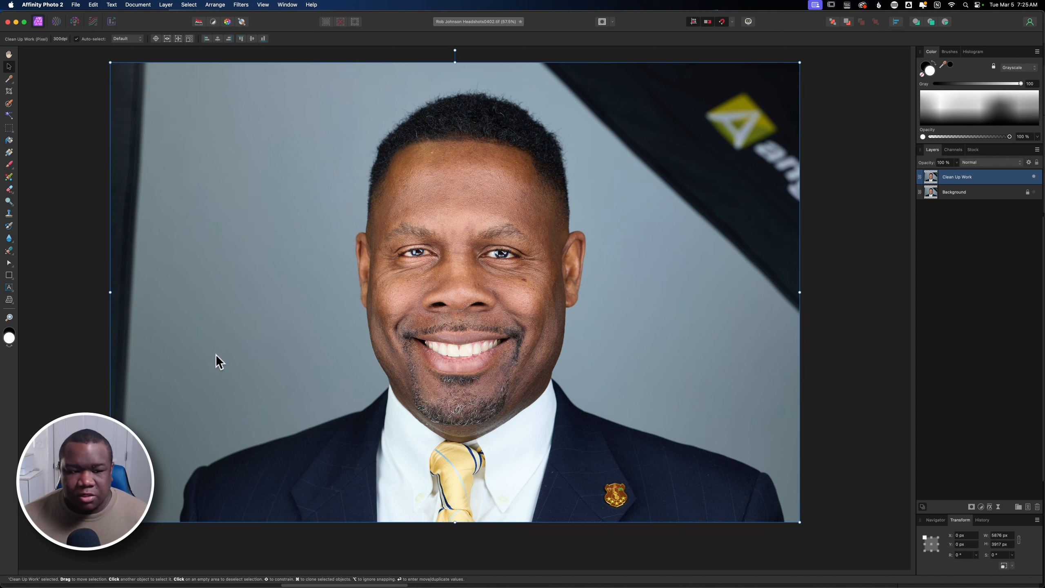
right_click(13, 252)
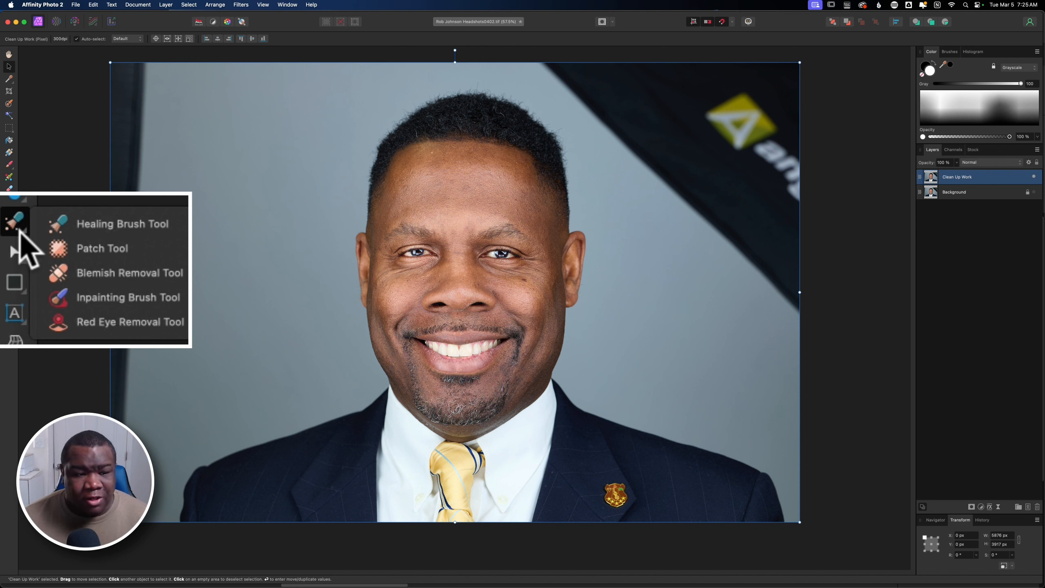
click(46, 281)
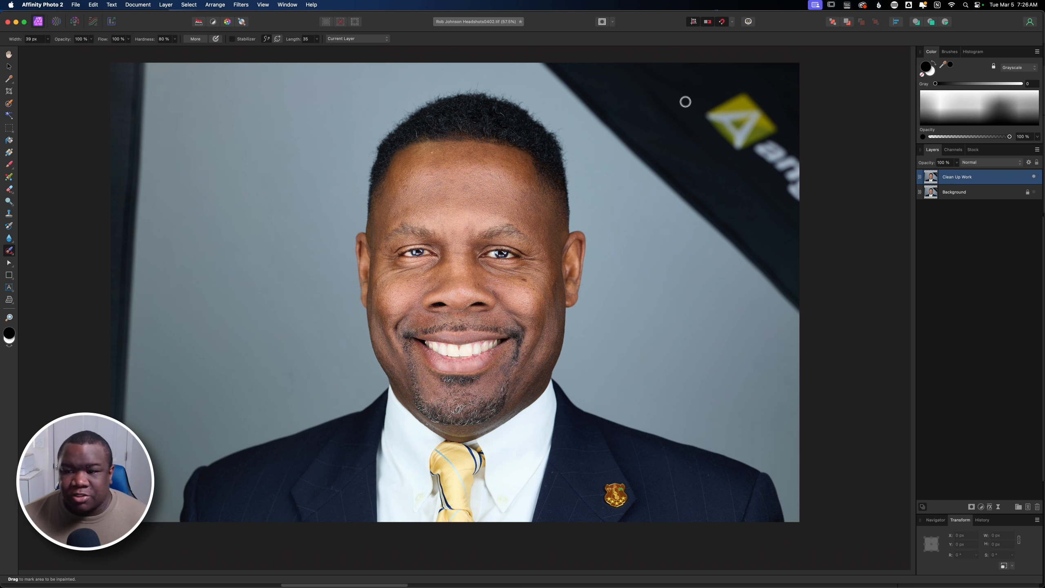
key(bracketright)
key(bracketright)
key(bracketright)
key(bracketright)
key(bracketright)
key(bracketright)
key(bracketright)
key(bracketright)
key(bracketright)
key(bracketright)
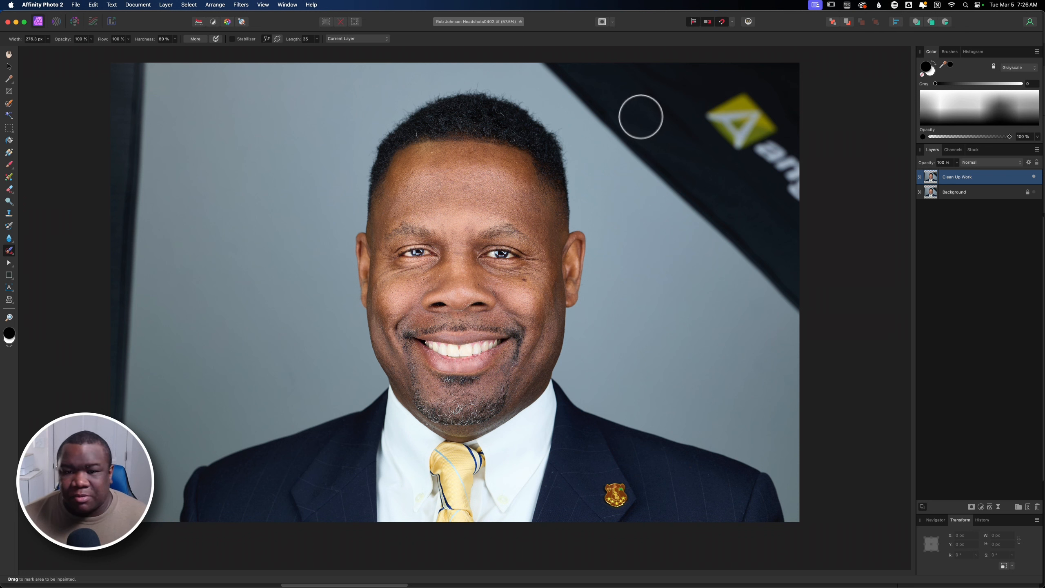
key(bracketright)
key(bracketright)
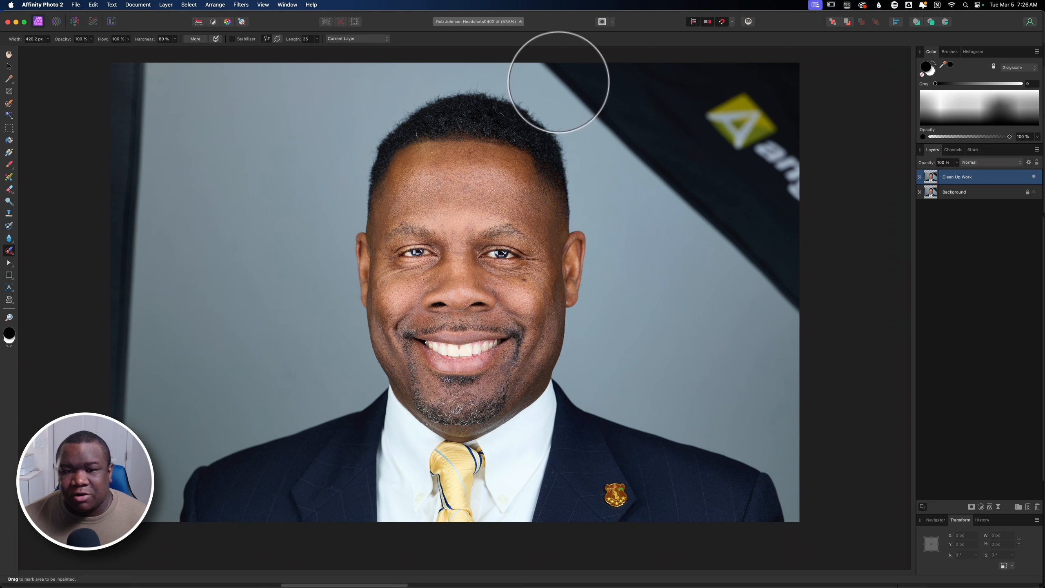
key(bracketright)
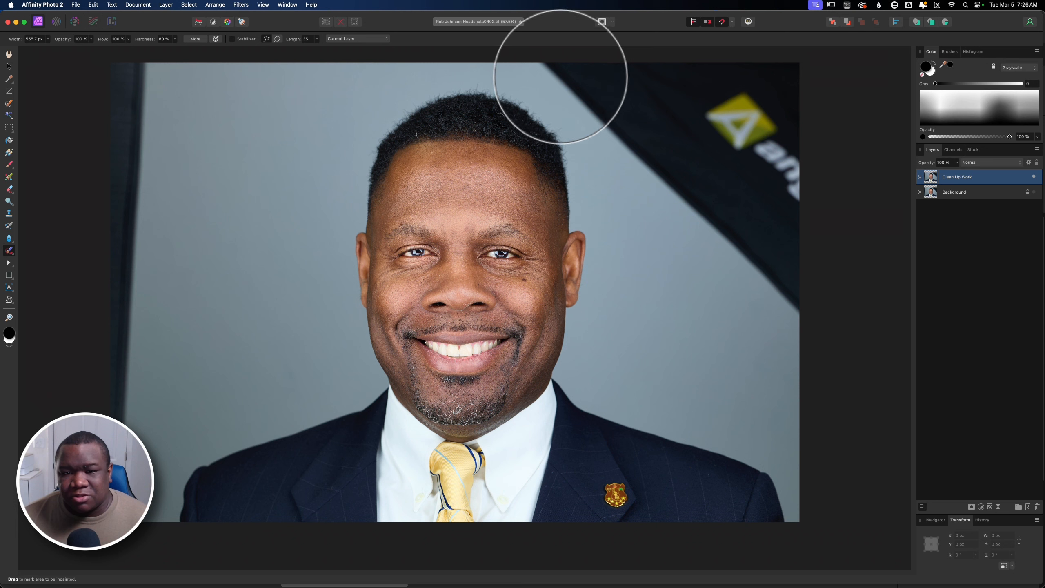
mouse_move(556, 83)
mouse_down()
mouse_move(598, 103)
mouse_move(792, 304)
mouse_move(770, 133)
mouse_move(702, 109)
mouse_move(742, 163)
mouse_move(880, 208)
mouse_move(870, 238)
mouse_up()
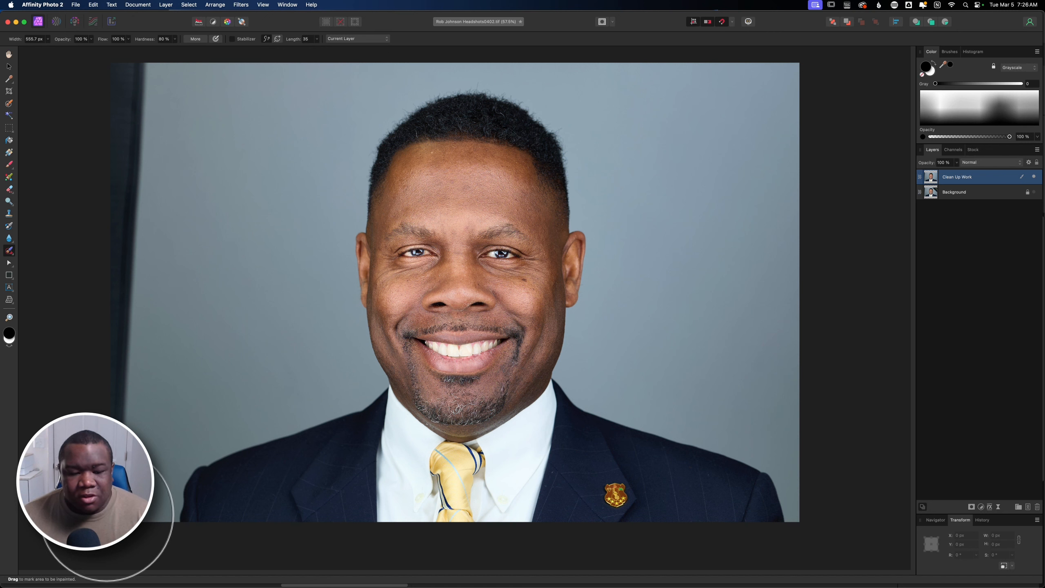
drag(128, 439, 127, 65)
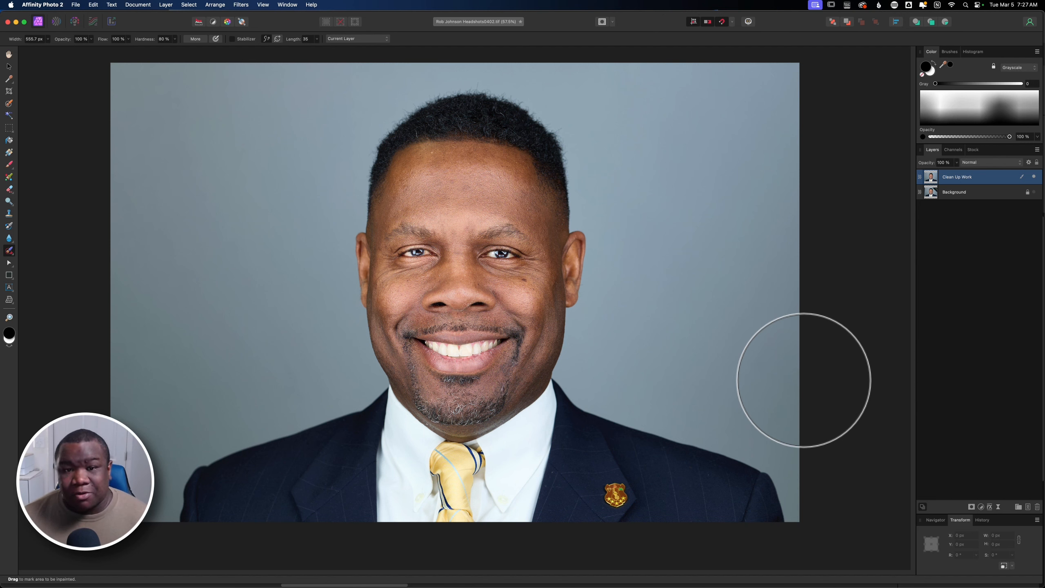
- Remove the stray hairs sticking out above the head and along the hair's edge using the Inpainting Brush at 40.5 px width
key(bracketleft)
key(bracketleft)
key(bracketleft)
key(bracketleft)
key(bracketleft)
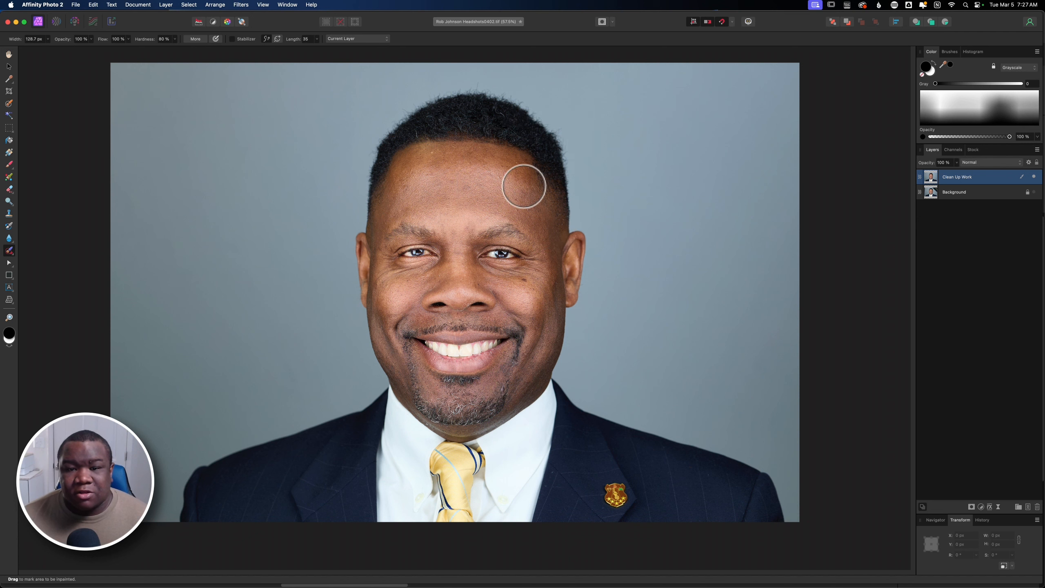
key(bracketleft)
key(bracketleft)
key(bracketleft)
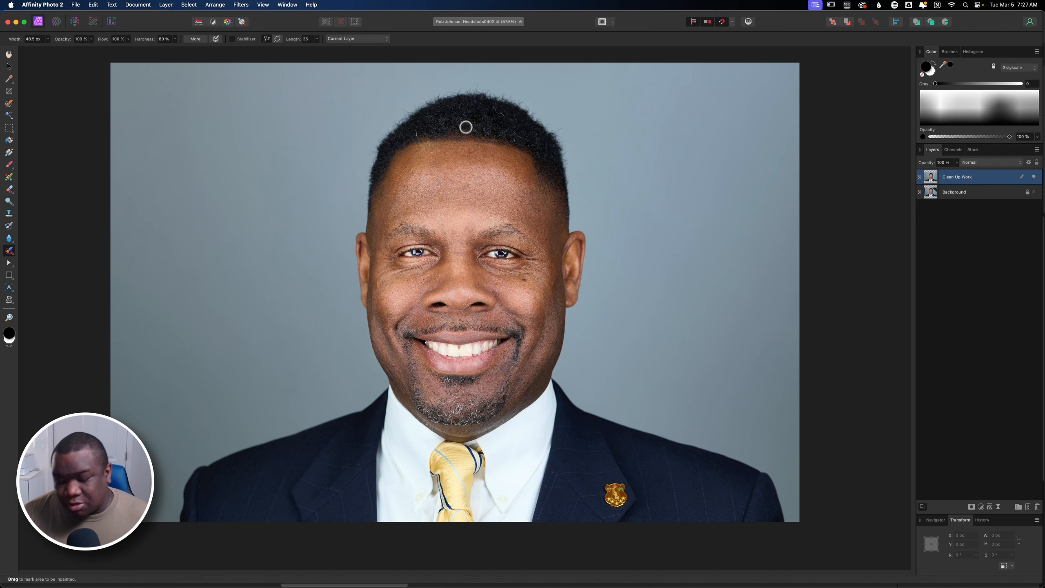
key(super+equal)
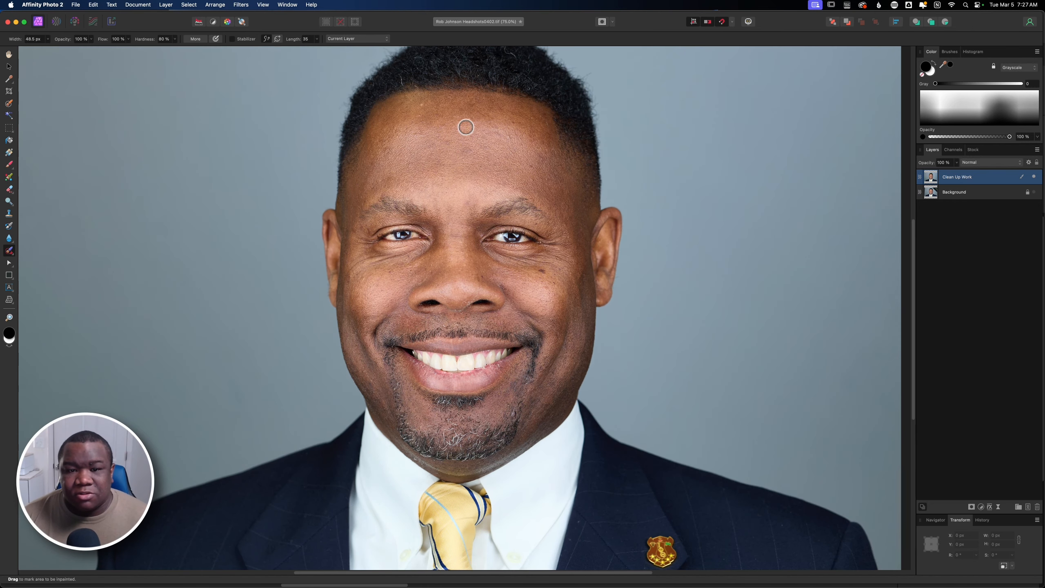
key(super+equal)
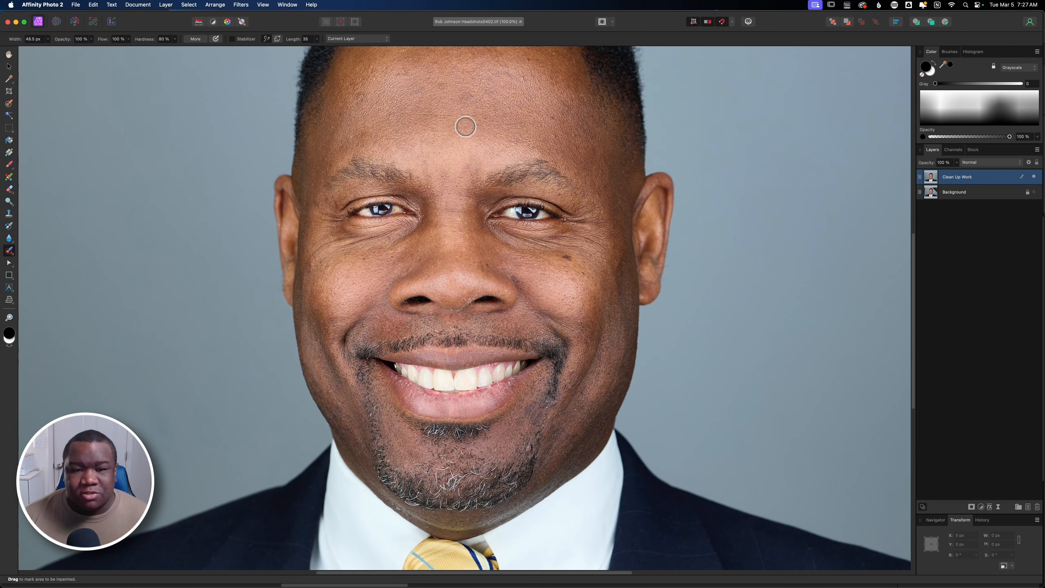
drag(464, 106, 486, 295)
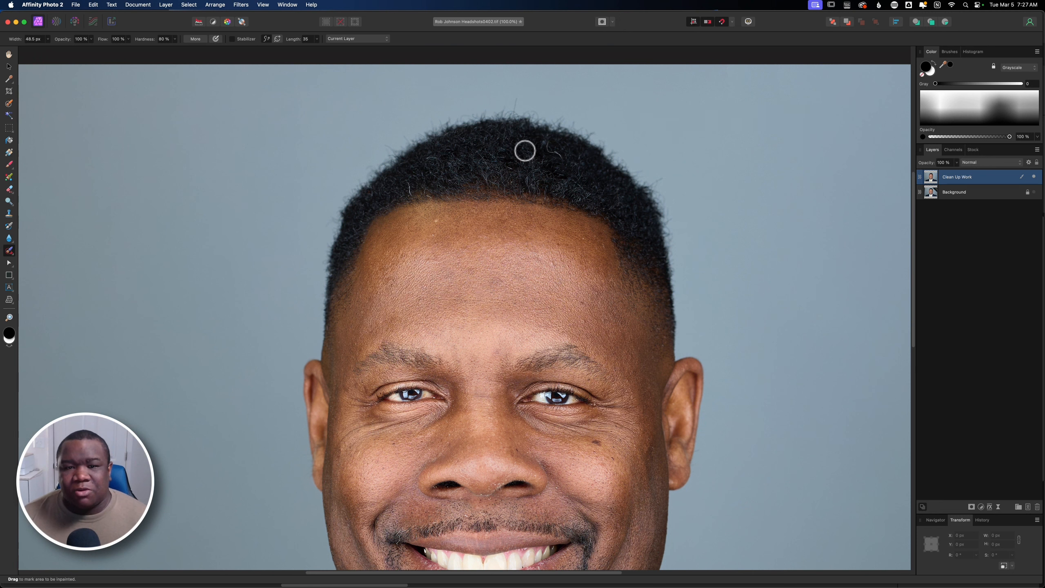
key(bracketright)
key(bracketleft)
key(bracketleft)
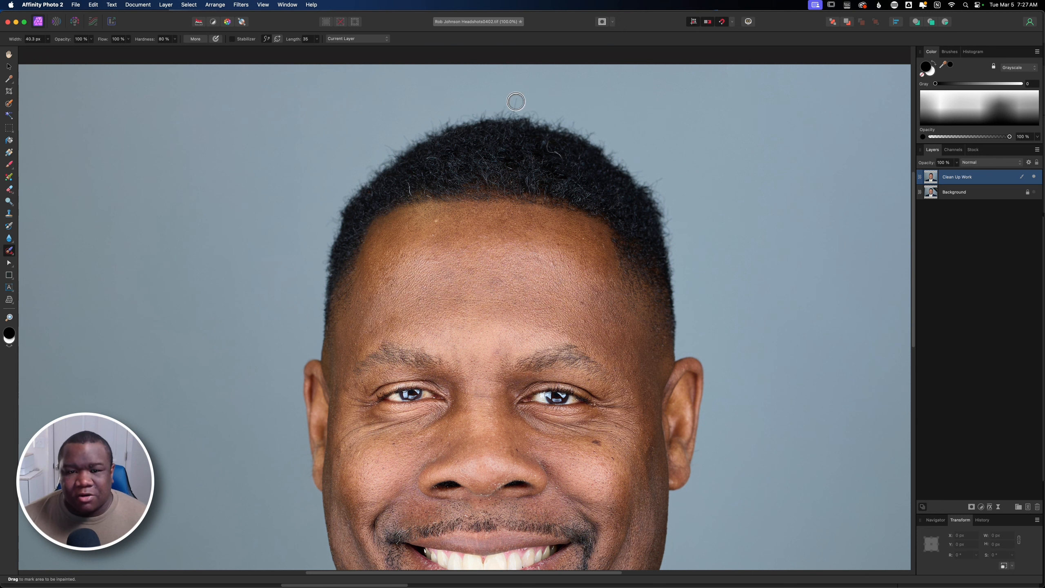
drag(516, 98, 515, 109)
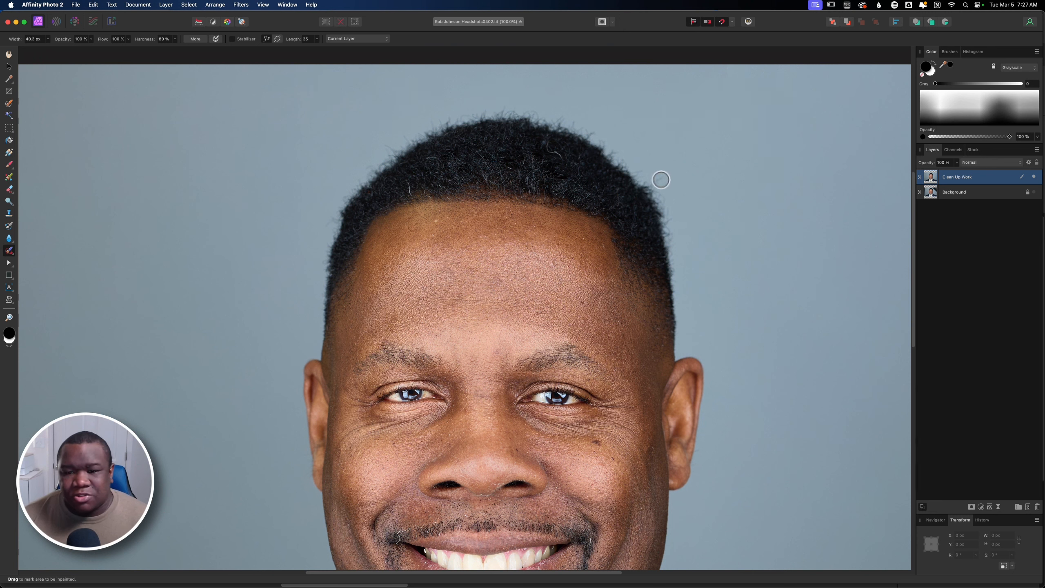
drag(664, 179, 654, 182)
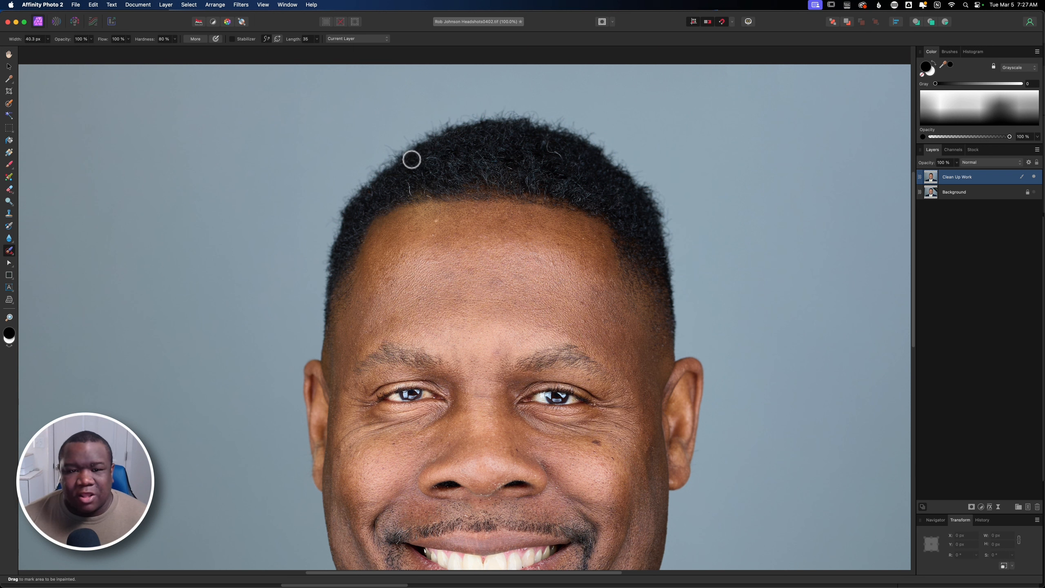
- Inpaint the light curls and specks inside the dark hair with a 34.3 px brush
key(bracketleft)
drag(408, 183, 427, 195)
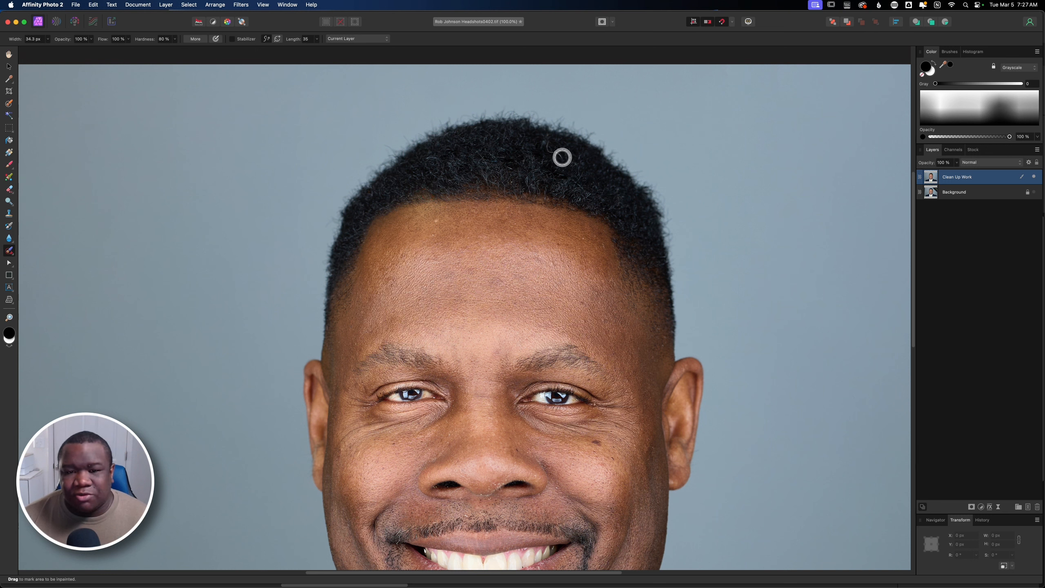
drag(565, 158, 550, 138)
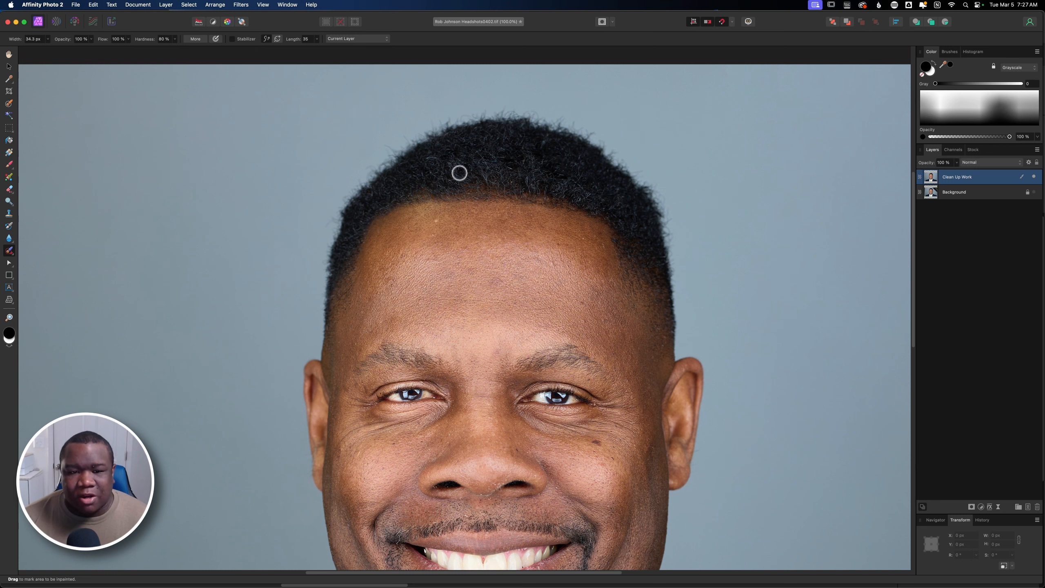
click(434, 159)
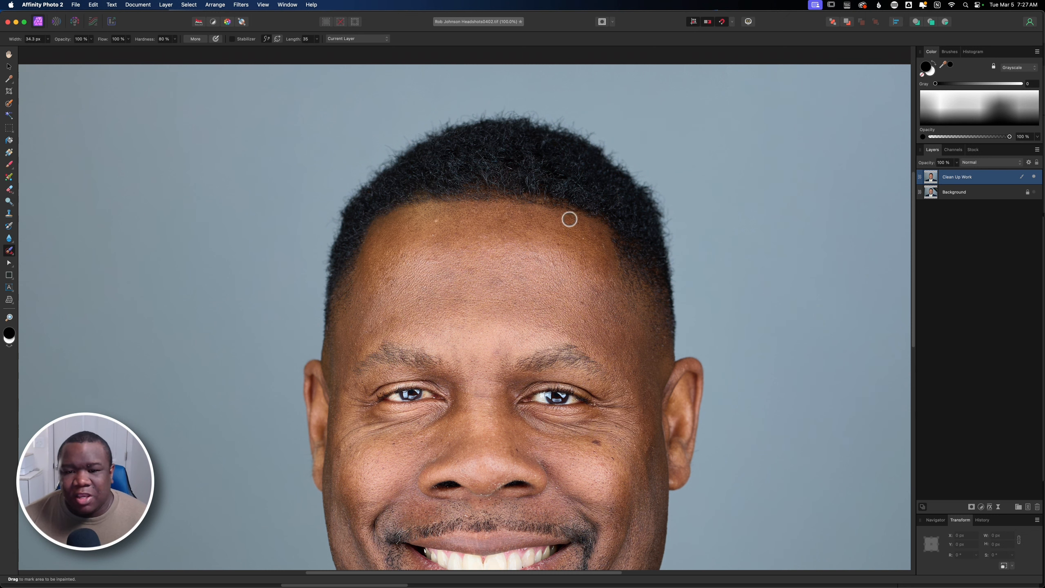
- Inpaint the small blemishes on the upper forehead along the hairline, reducing the brush width to 23.7 px for the finest spots
key(bracketleft)
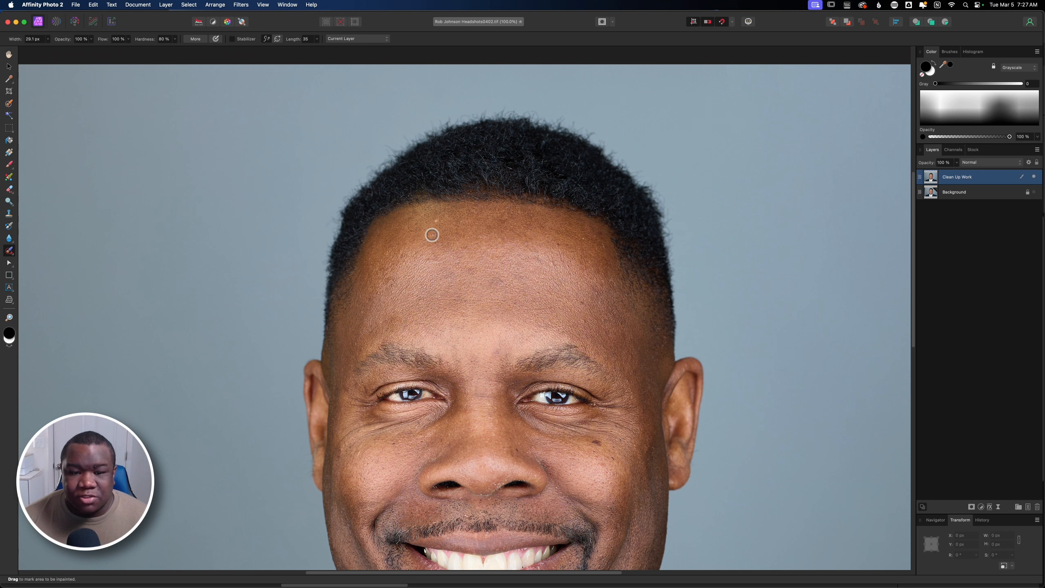
key(bracketright)
key(bracketright)
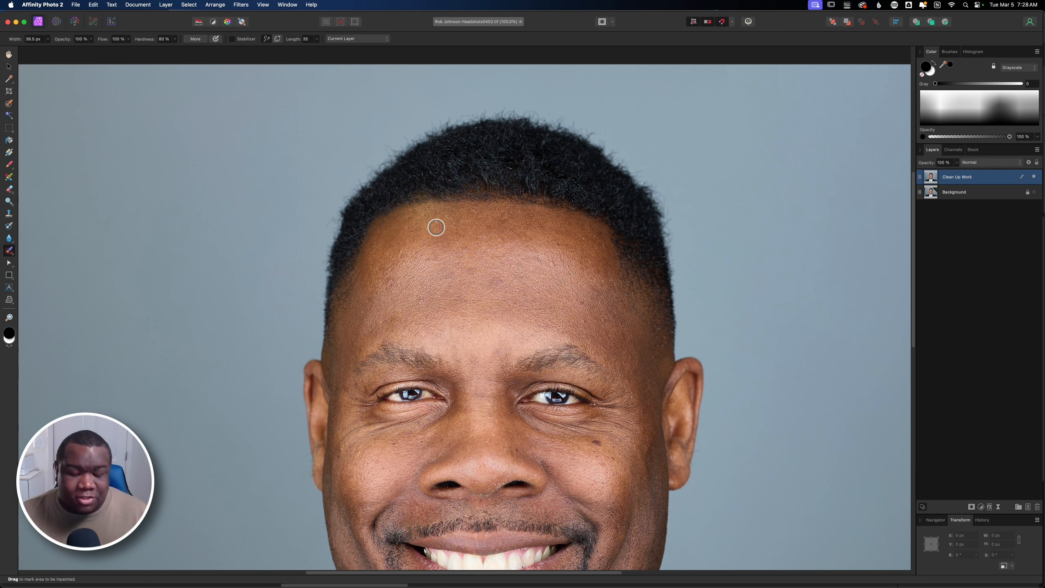
click(360, 243)
key(bracketleft)
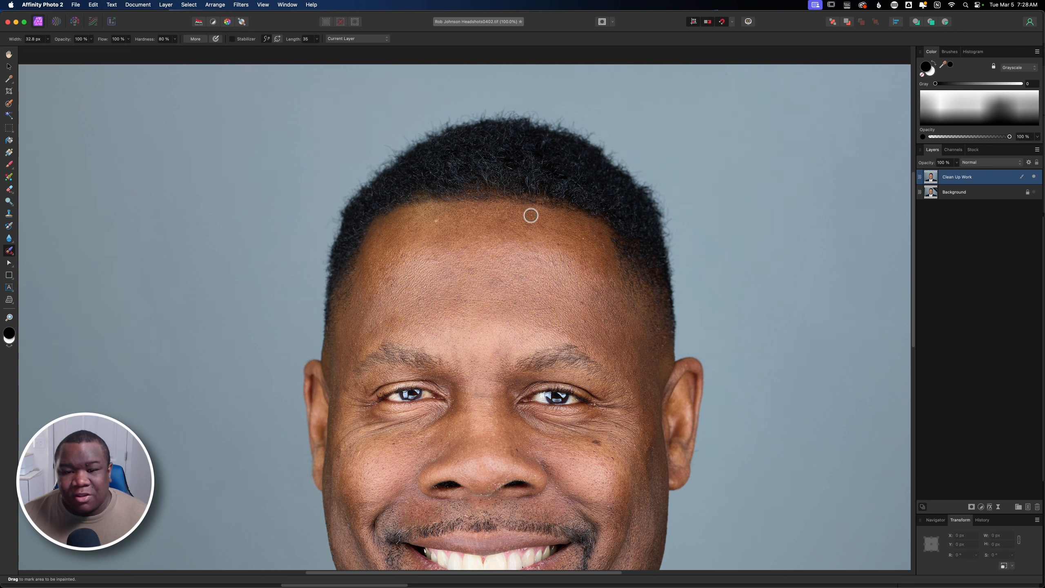
key(bracketleft)
key(bracketleft)
click(516, 224)
click(583, 238)
click(596, 237)
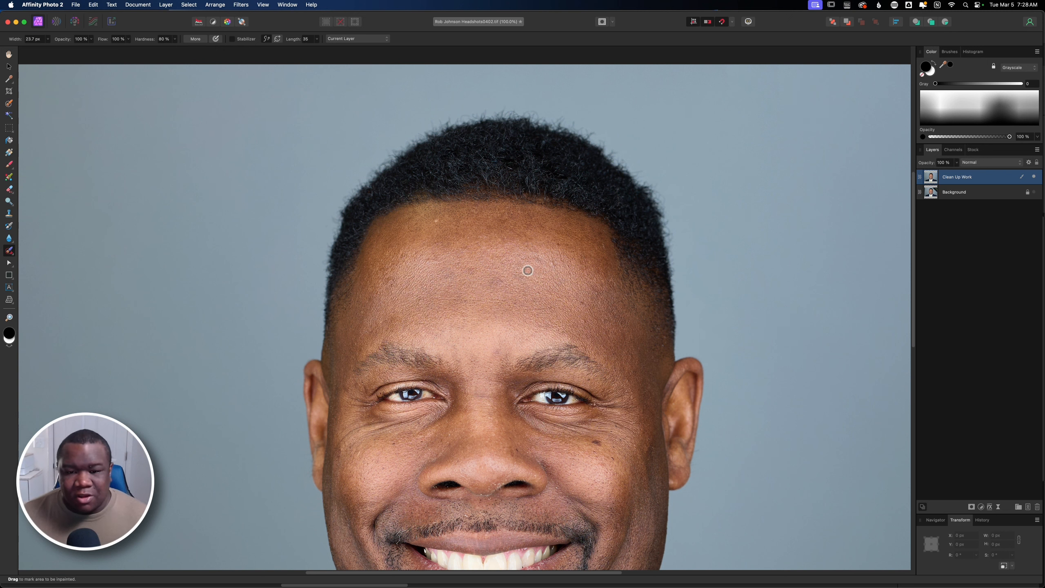
- Remove the dark blemish in the middle of the forehead with an enlarged Inpainting Brush
key(])
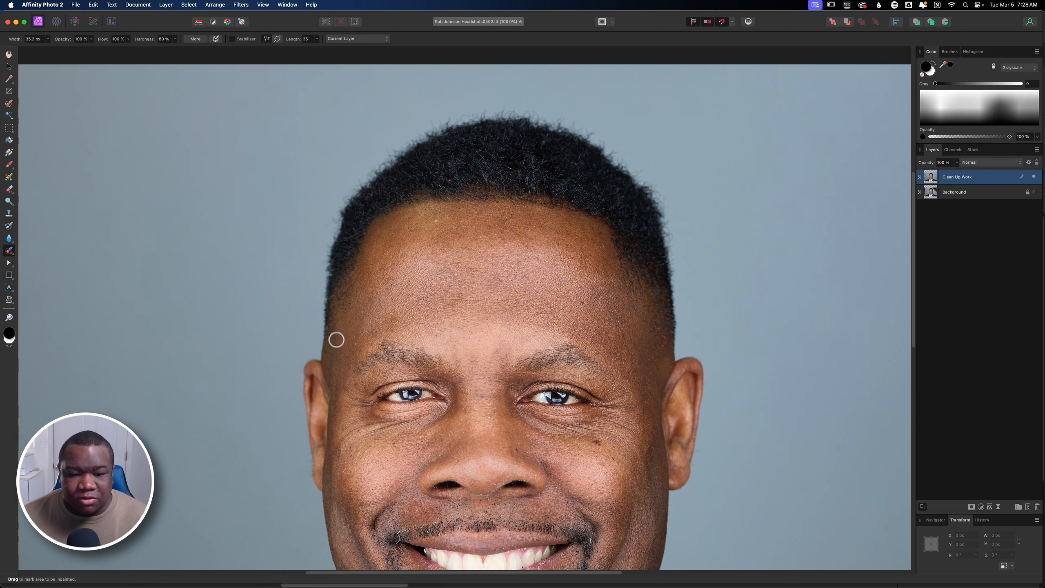
key(space)
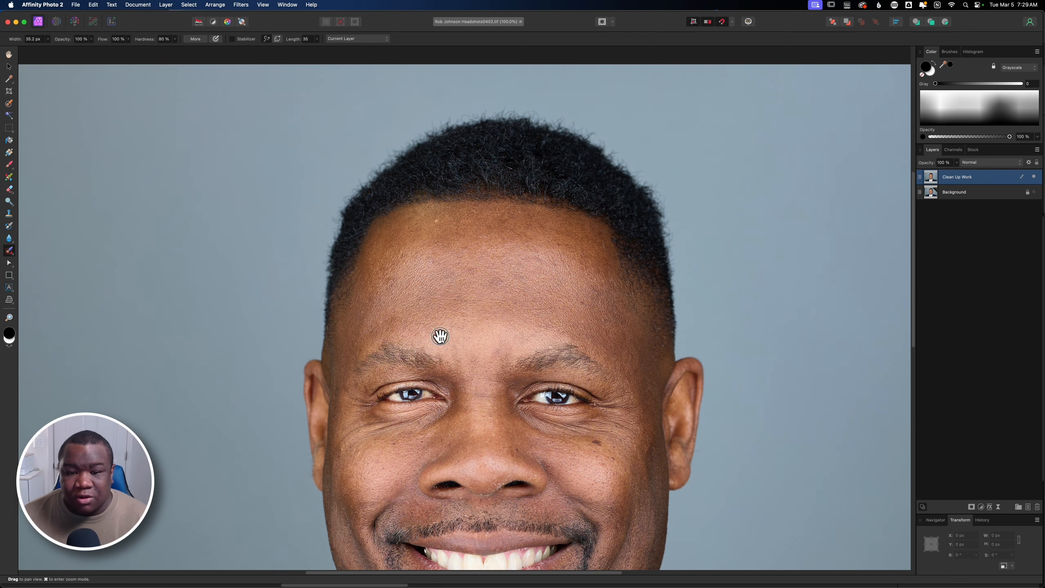
drag(440, 337, 418, 250)
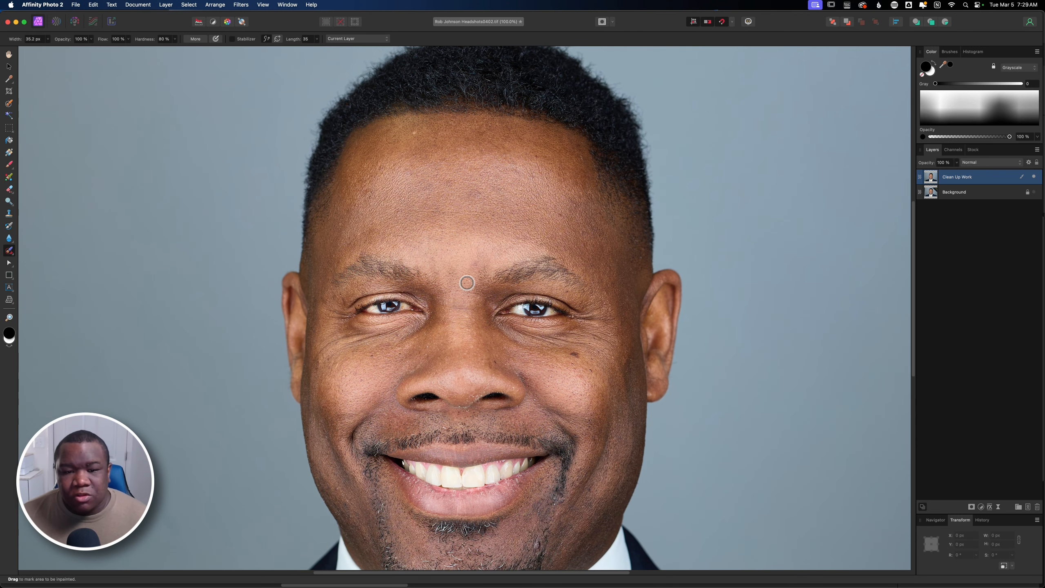
key(bracketright)
key(bracketright)
key(bracketright)
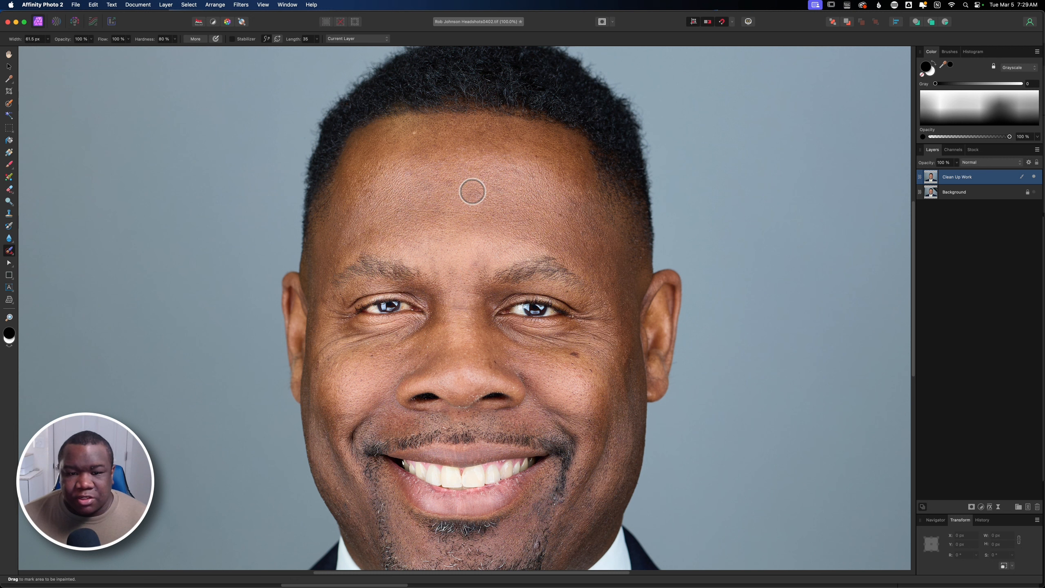
drag(477, 194, 475, 194)
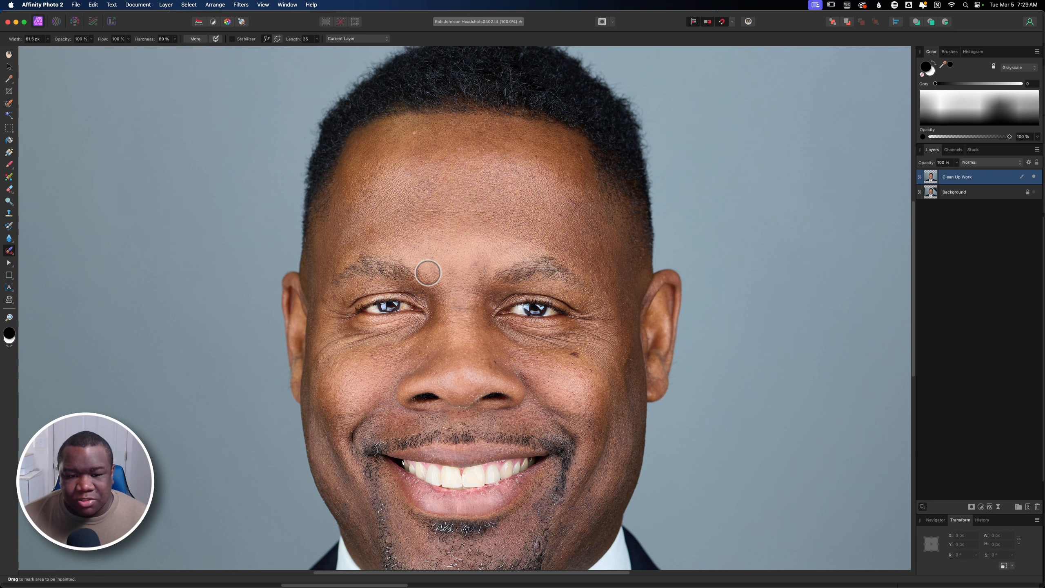
- Inpaint the marks and creases between the eyebrows with a 60.1 px brush
key([)
click(431, 261)
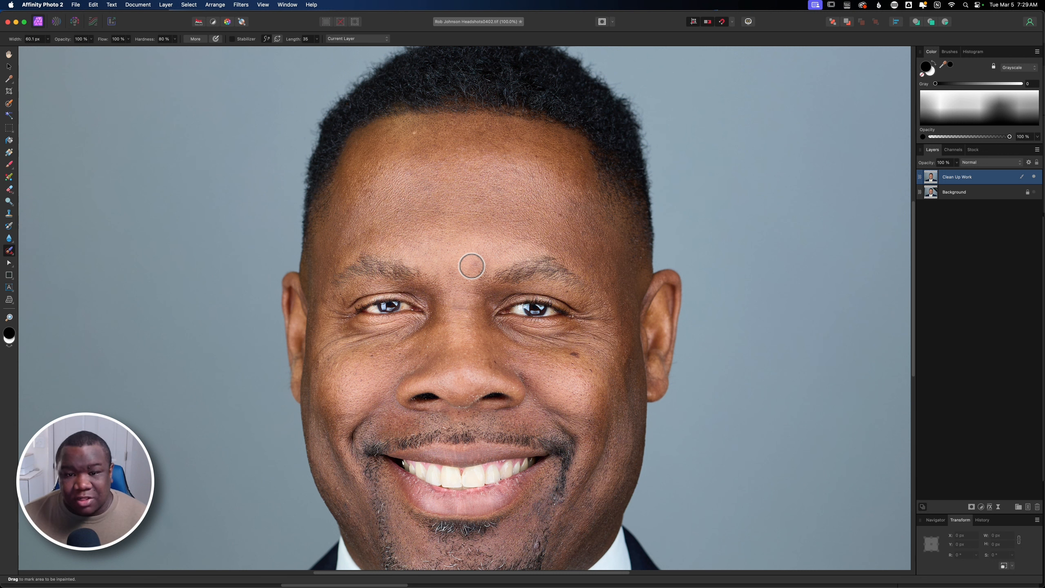
drag(479, 258, 472, 269)
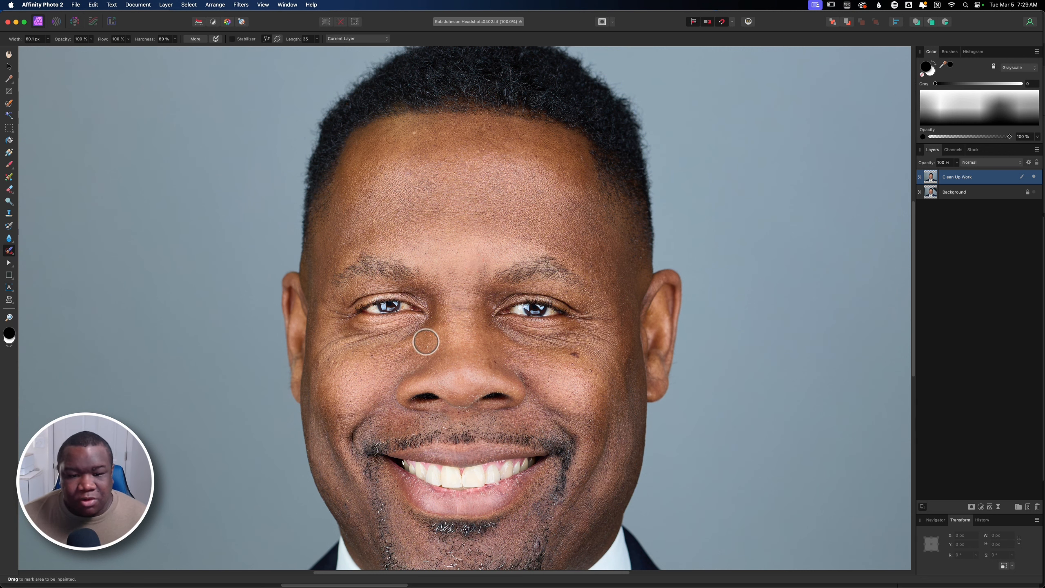
click(485, 269)
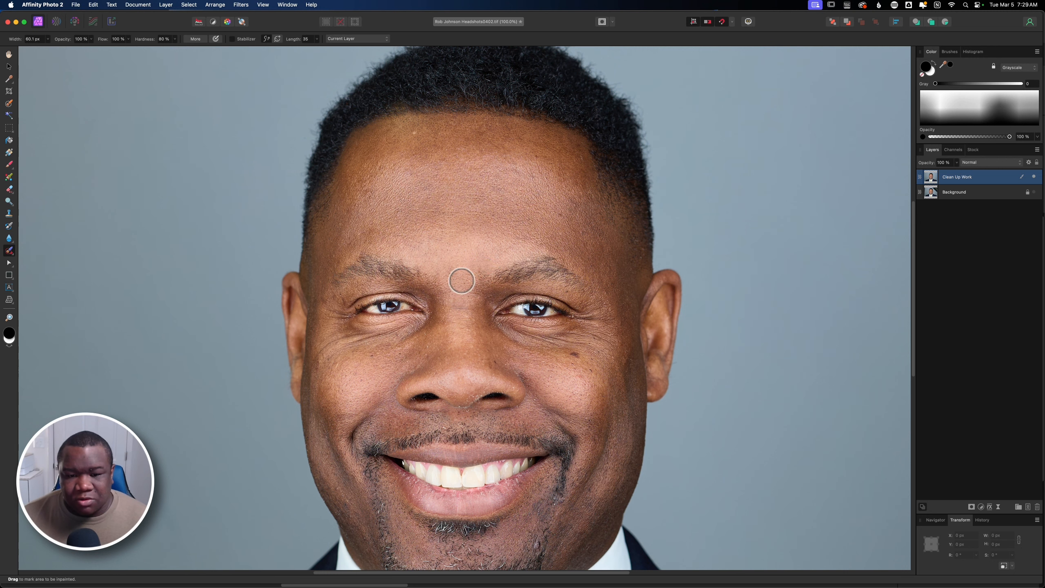
click(451, 274)
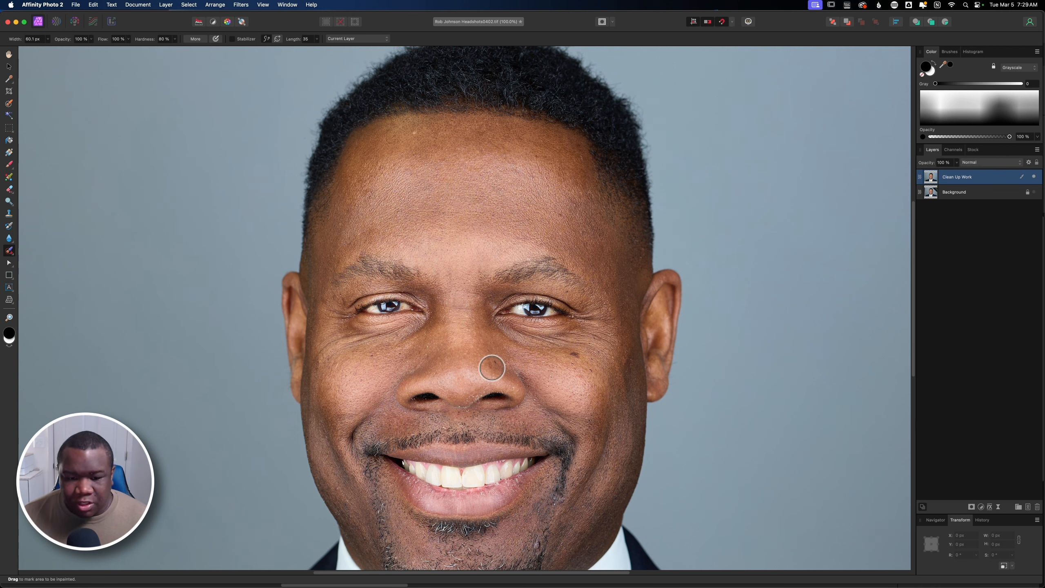
- Inpaint the mark beside the inner eye corner and the spot in the goatee with a brush of about 37 px
key(bracketleft)
key(bracketleft)
key(bracketleft)
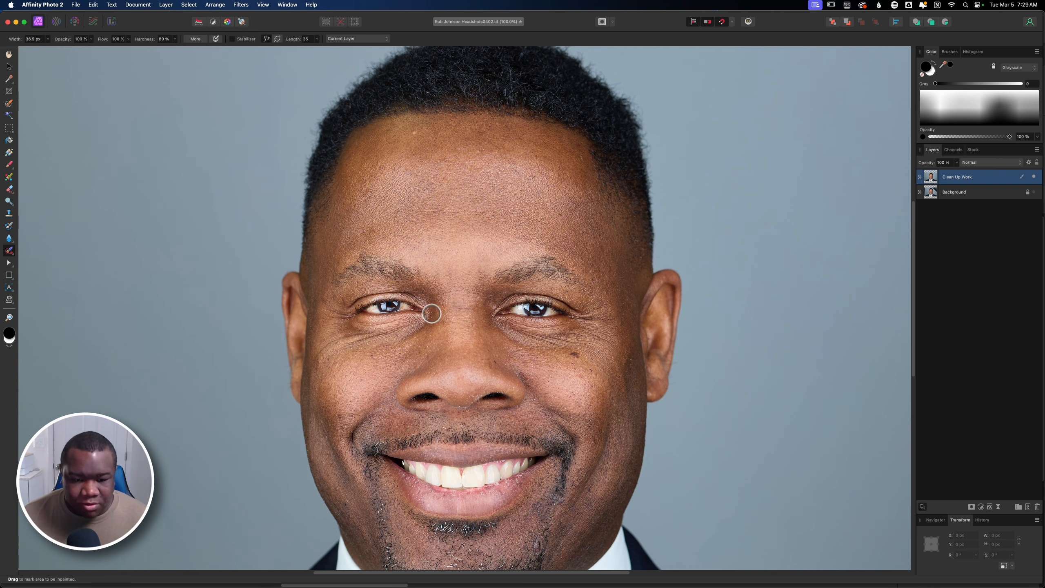
click(431, 313)
scroll(494, 354, down, 5)
key(bracketright)
drag(550, 352, 552, 351)
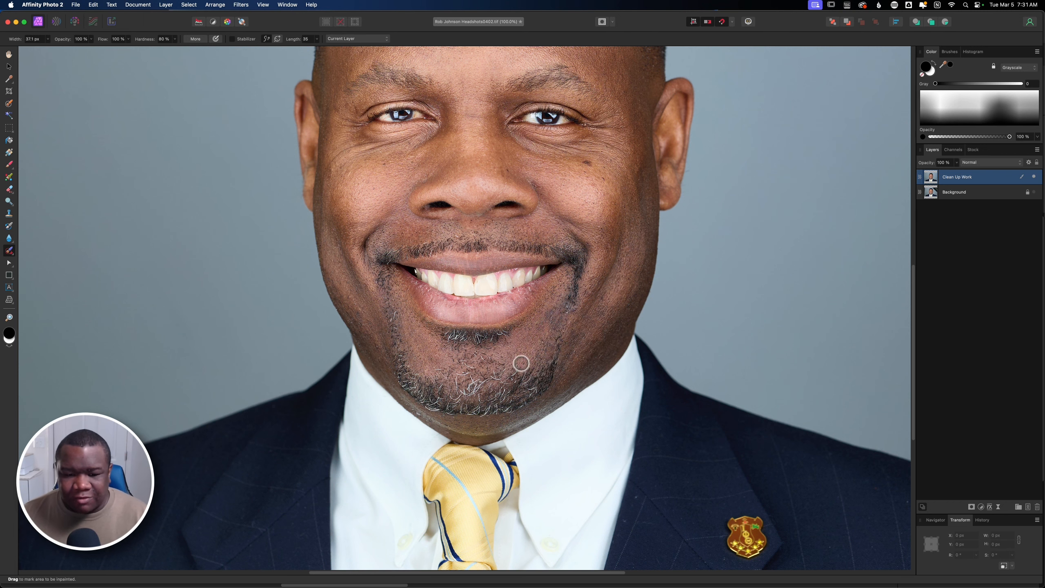
- Remove the small dark spot on the forehead above the subject's left eyebrow using the Inpainting Brush
key(space)
drag(569, 185, 542, 266)
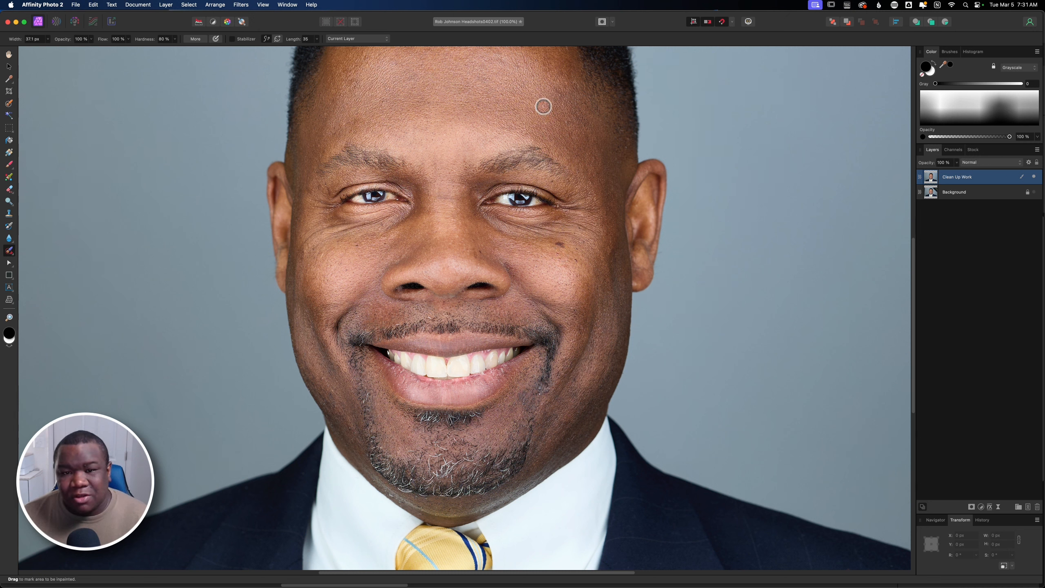
drag(544, 104, 546, 100)
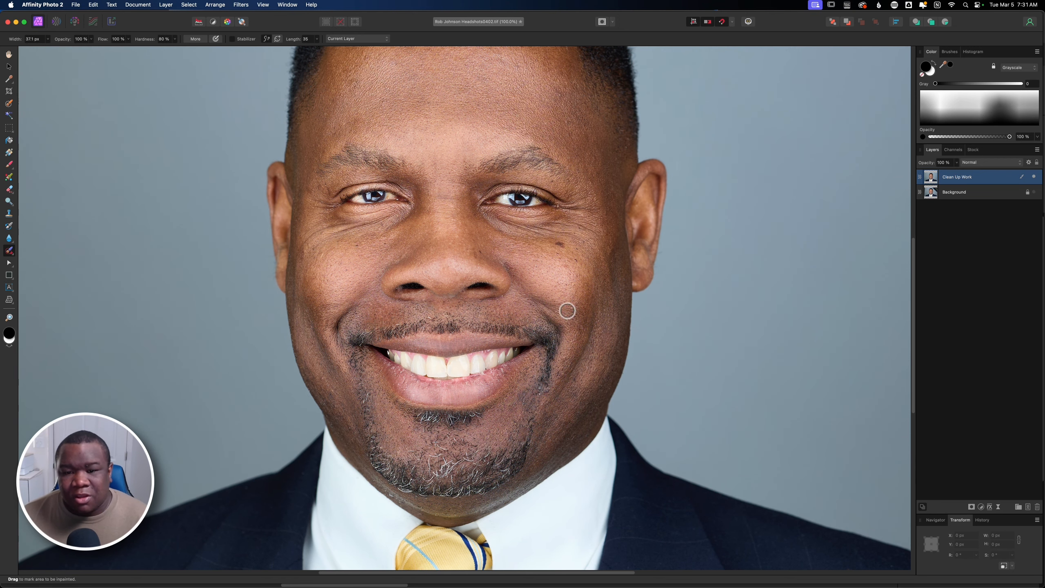
- Remove the lint specks from the suit lapel around the gold pin with the 37.1 px Inpainting Brush
key(space)
drag(584, 405, 568, 231)
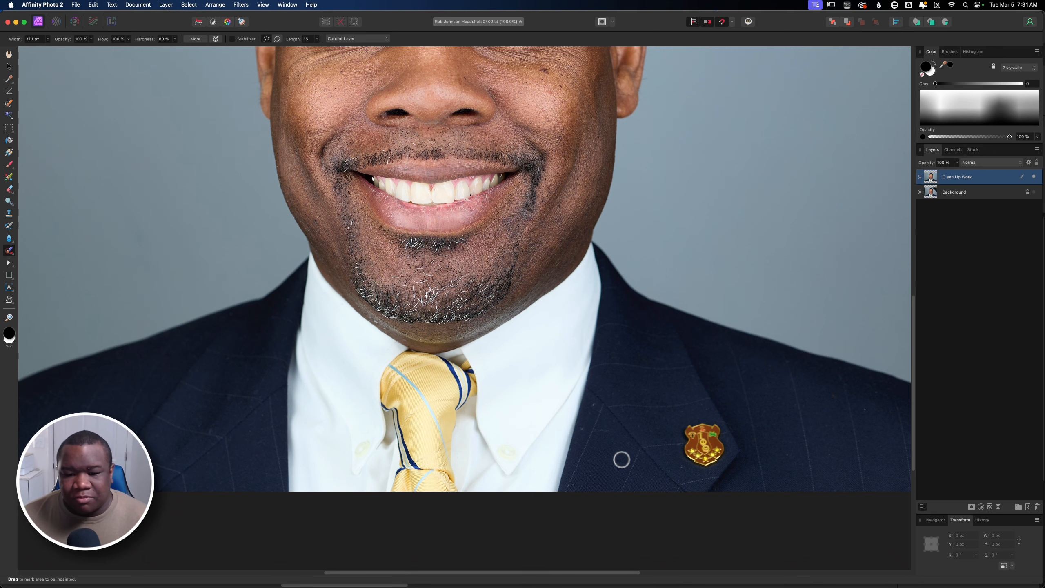
drag(628, 464, 576, 331)
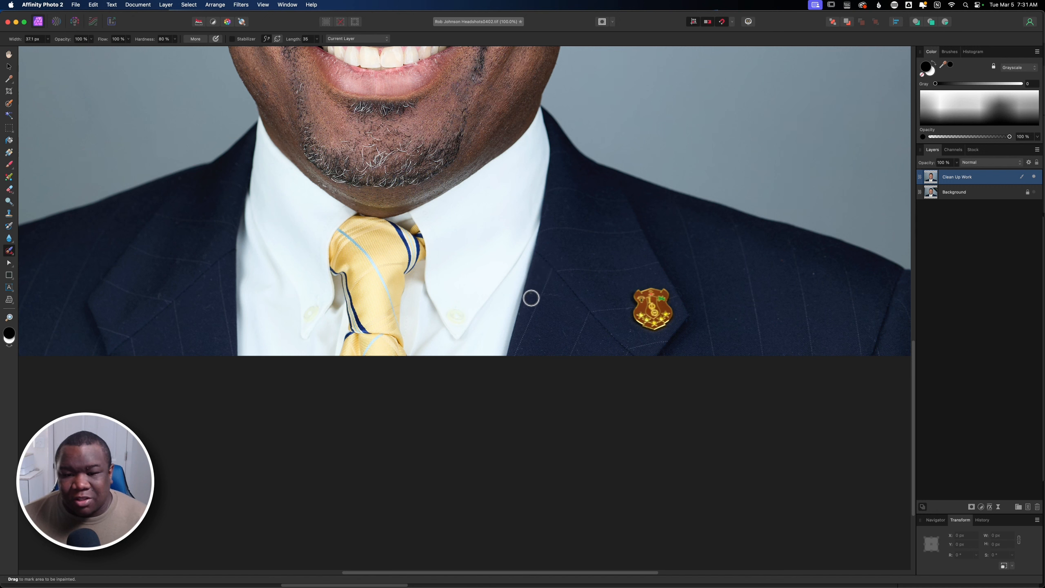
click(567, 334)
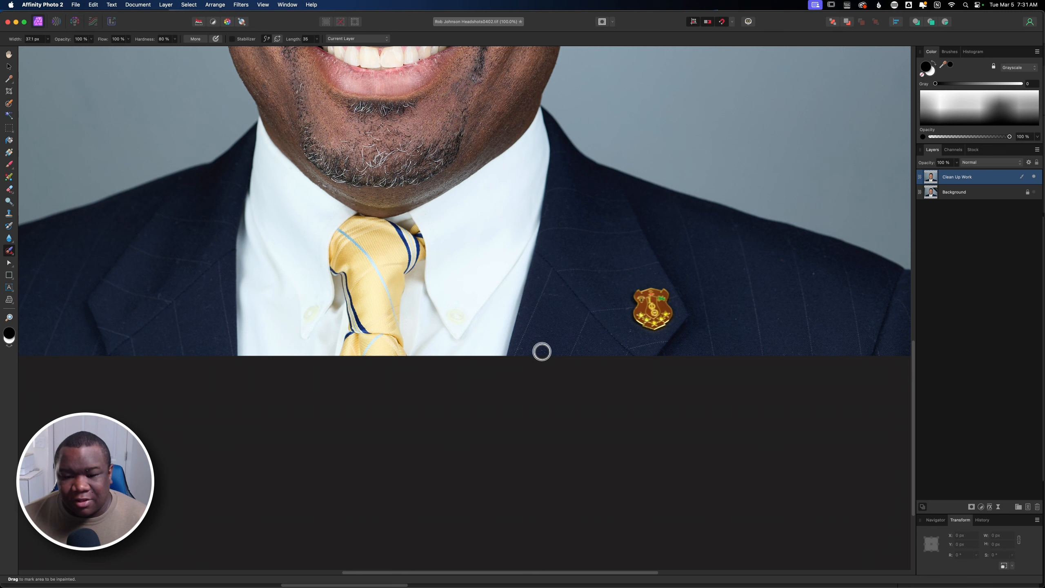
drag(542, 351, 528, 352)
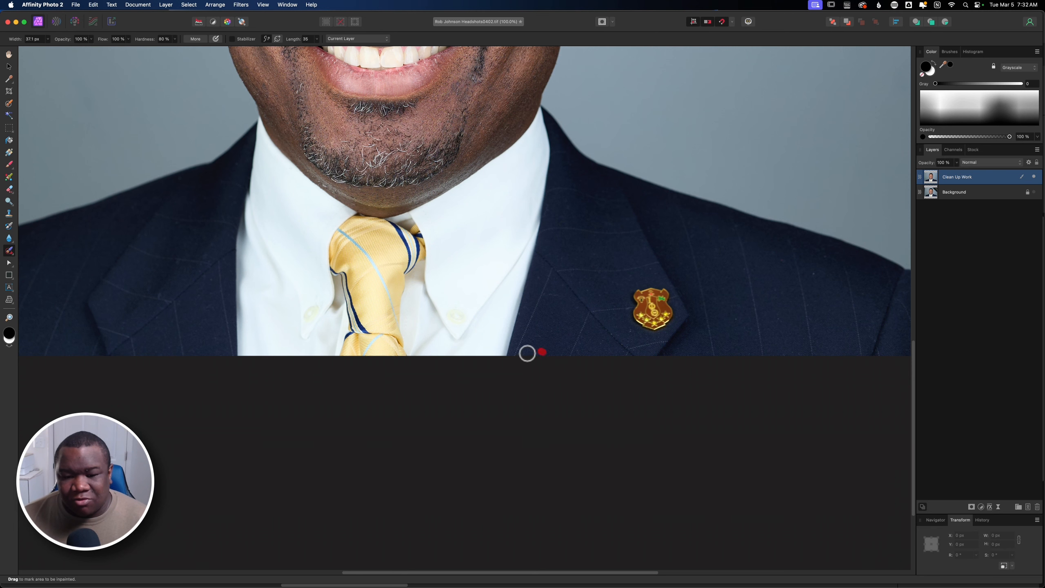
click(543, 334)
click(552, 330)
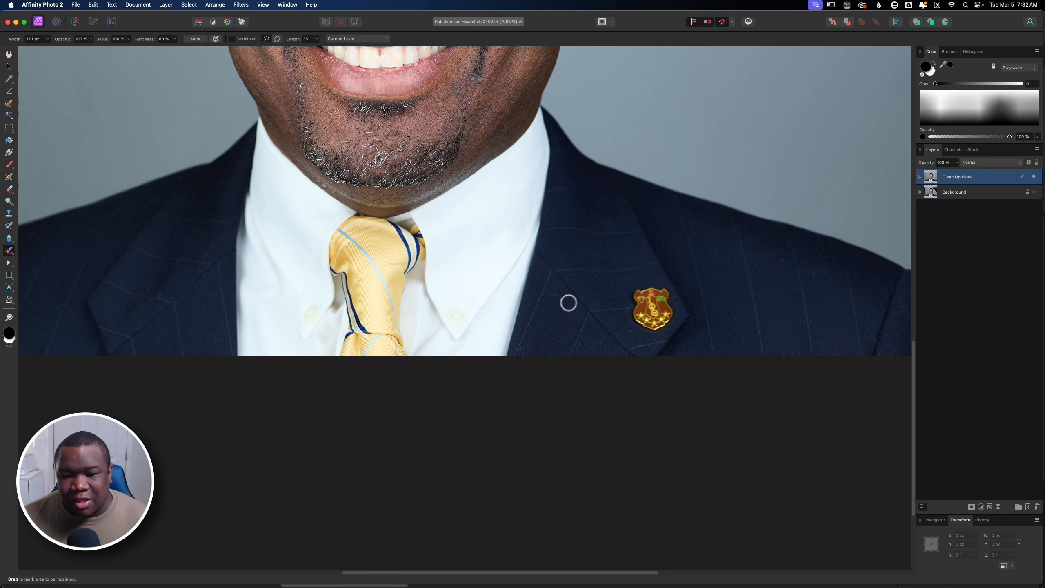
drag(560, 296, 554, 294)
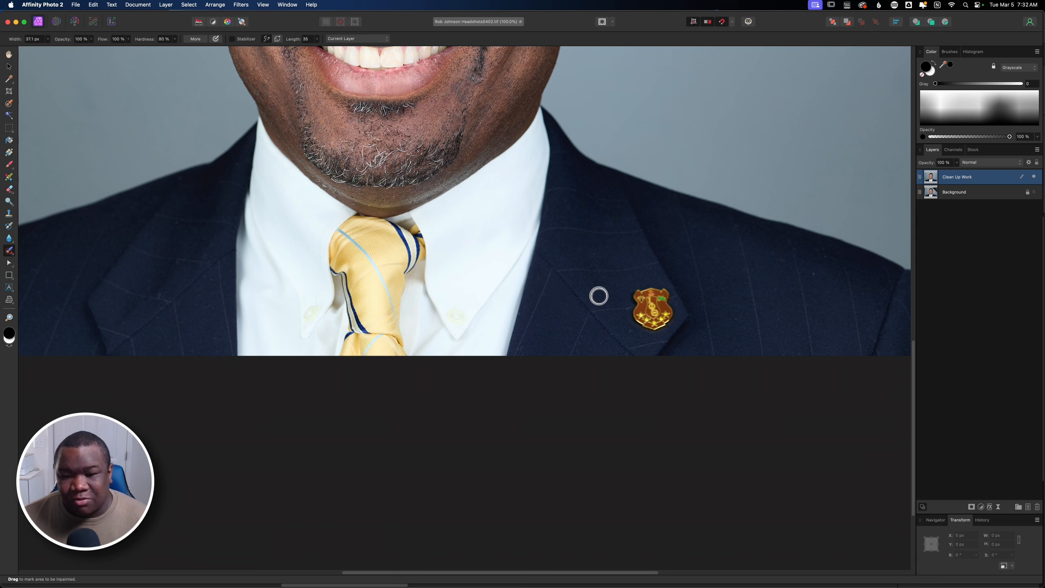
click(581, 285)
click(632, 331)
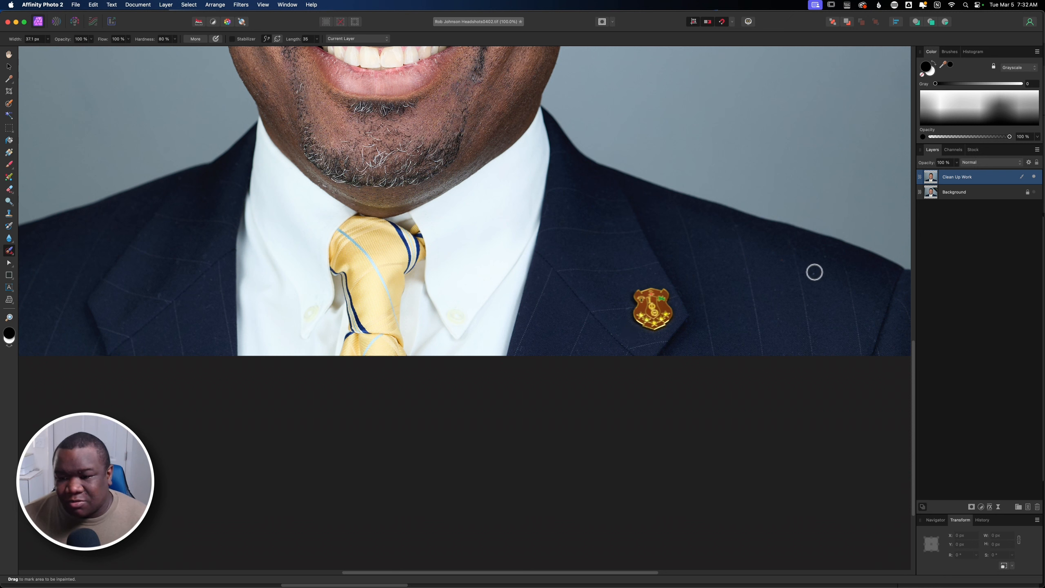
- Inpaint the remaining lint specks on the jacket below the pin-side shoulder and on the opposite lapel
click(778, 318)
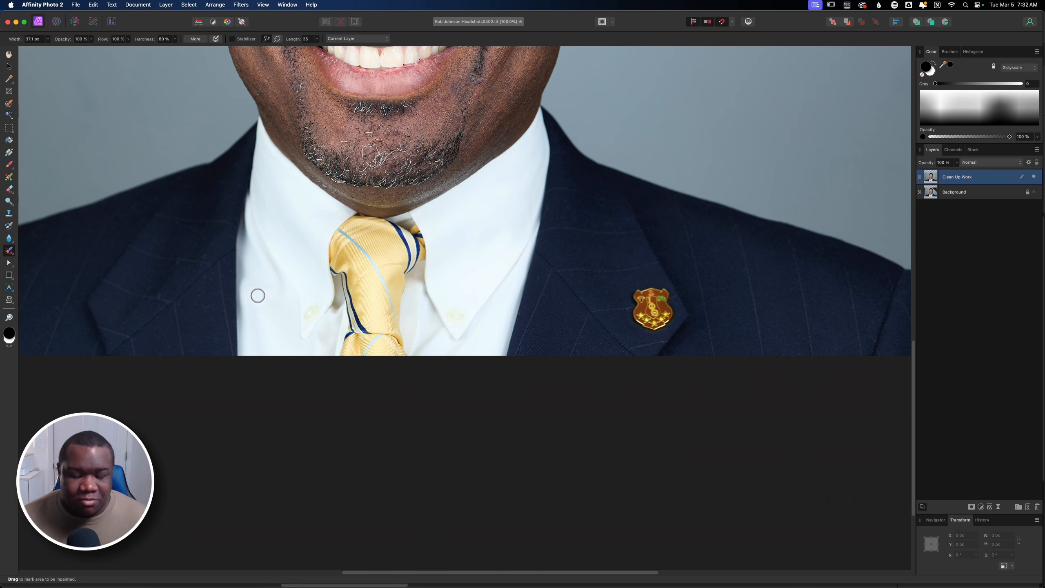
key(space)
drag(195, 322, 342, 358)
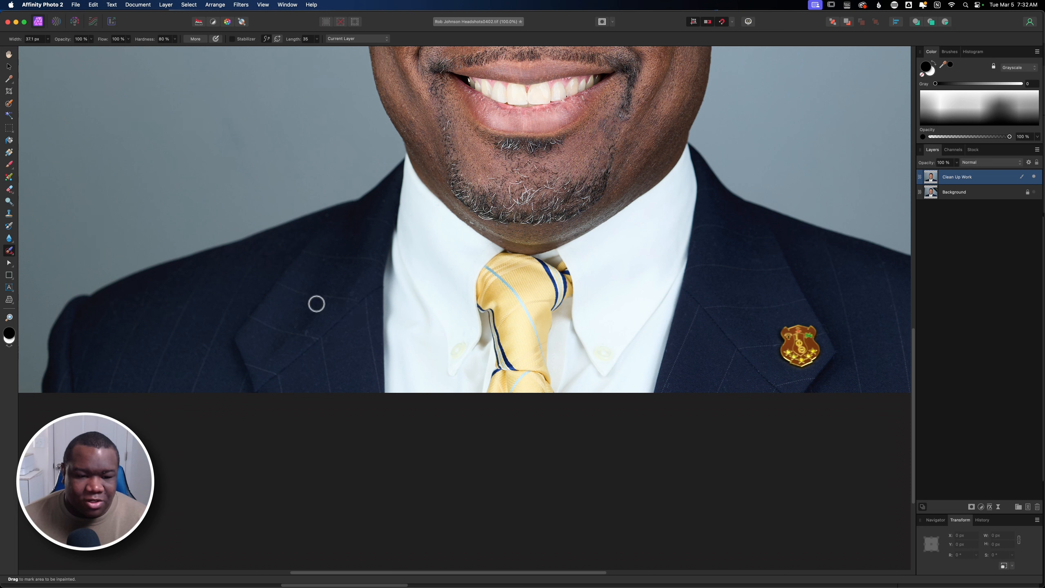
click(306, 329)
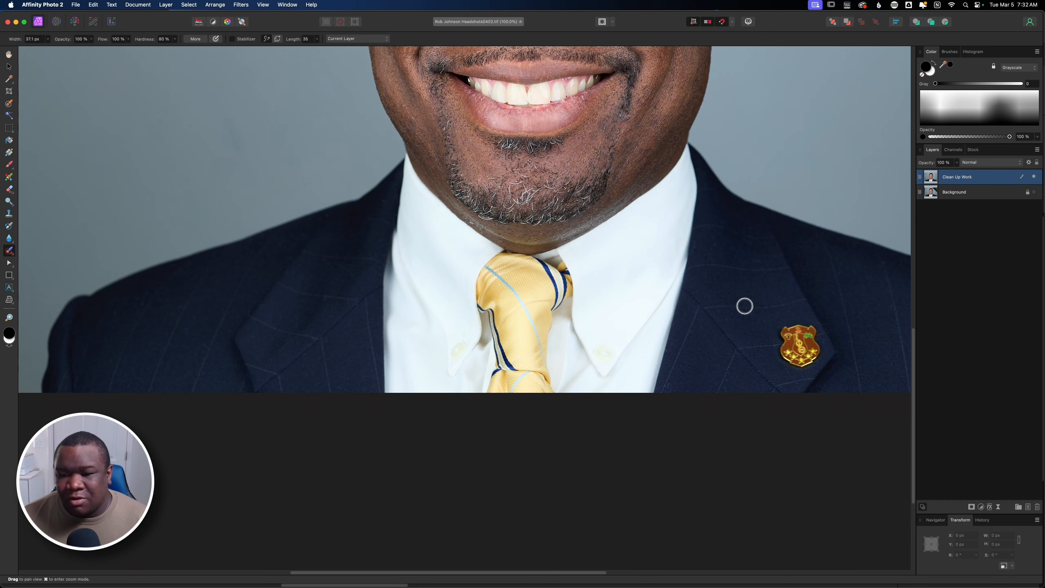
- Inpaint the uneven patches in the grey backdrop beside the subject with the brush enlarged to 262.2 px
drag(742, 304, 858, 473)
key(])
key(])
key(])
key(])
key(])
key(])
key(])
key(])
key(])
key(])
key(])
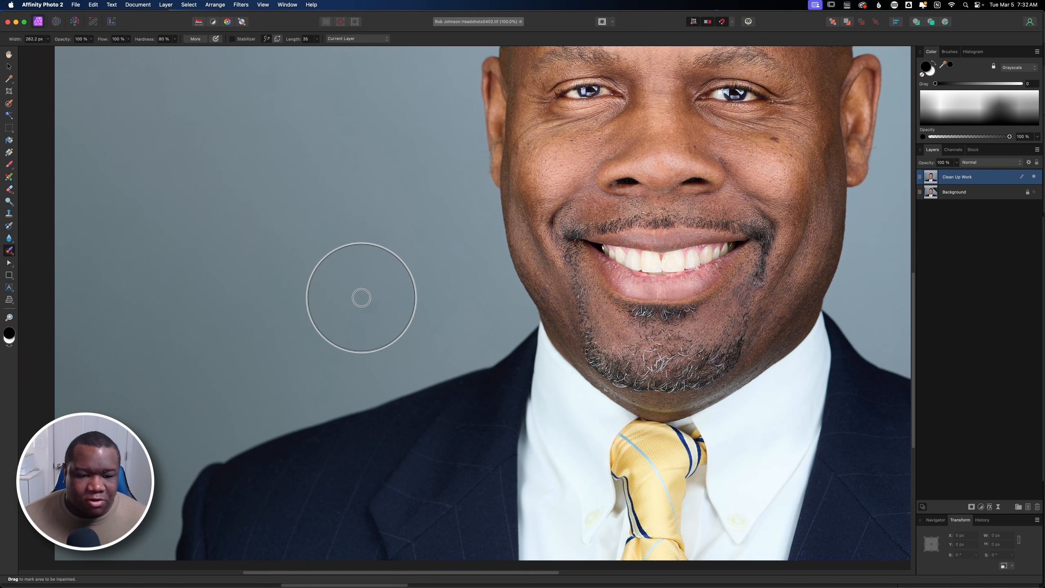
drag(350, 268, 389, 339)
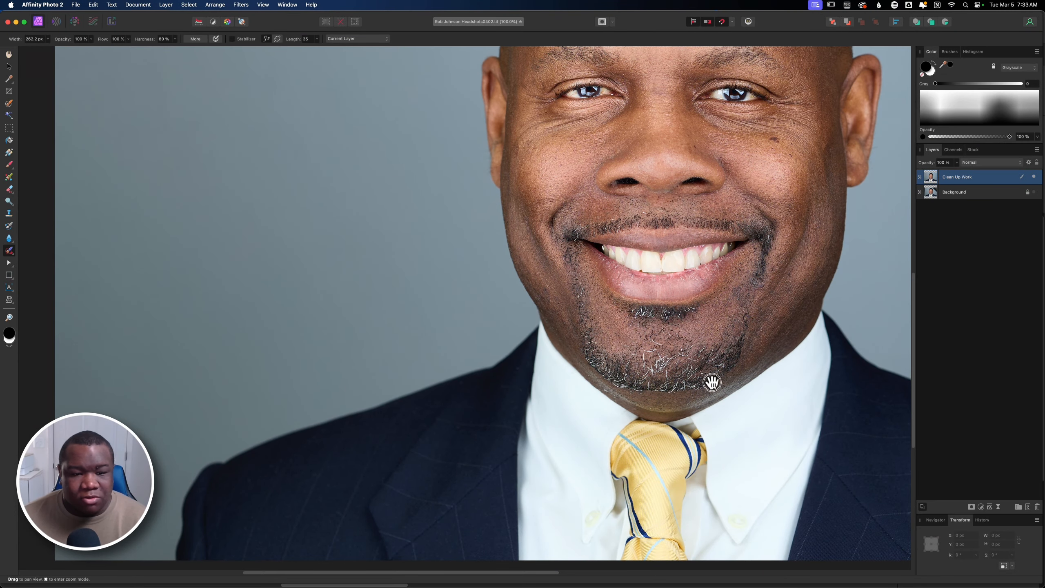
drag(712, 380, 329, 534)
drag(574, 399, 916, 496)
drag(186, 192, 200, 133)
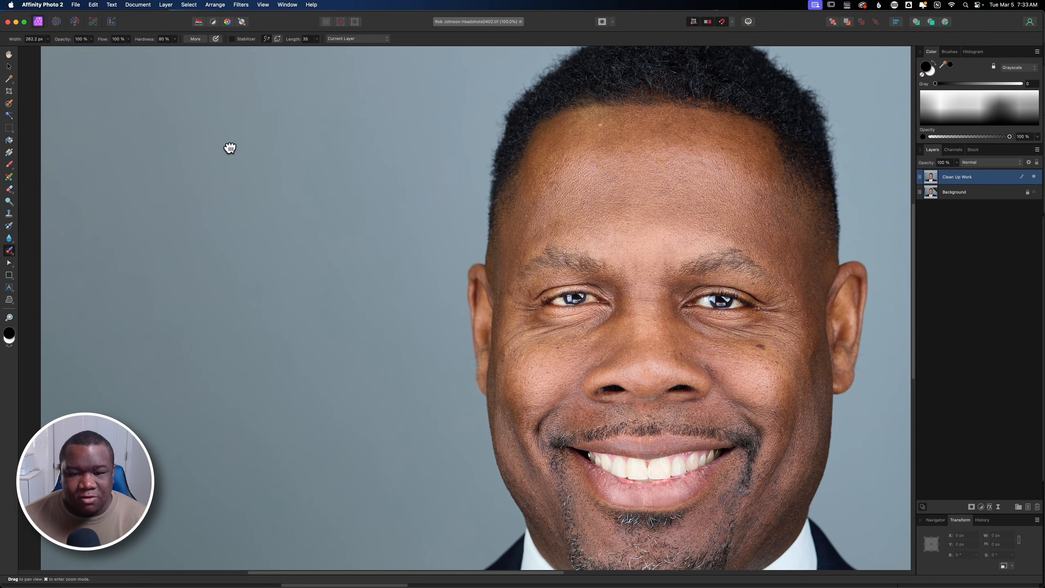
- Compare the whole portrait before and after retouching by toggling the Clean Up Work layer's visibility, leaving it shown
mouse_move(522, 242)
mouse_down()
mouse_move(250, 306)
mouse_move(323, 422)
mouse_move(379, 416)
mouse_up()
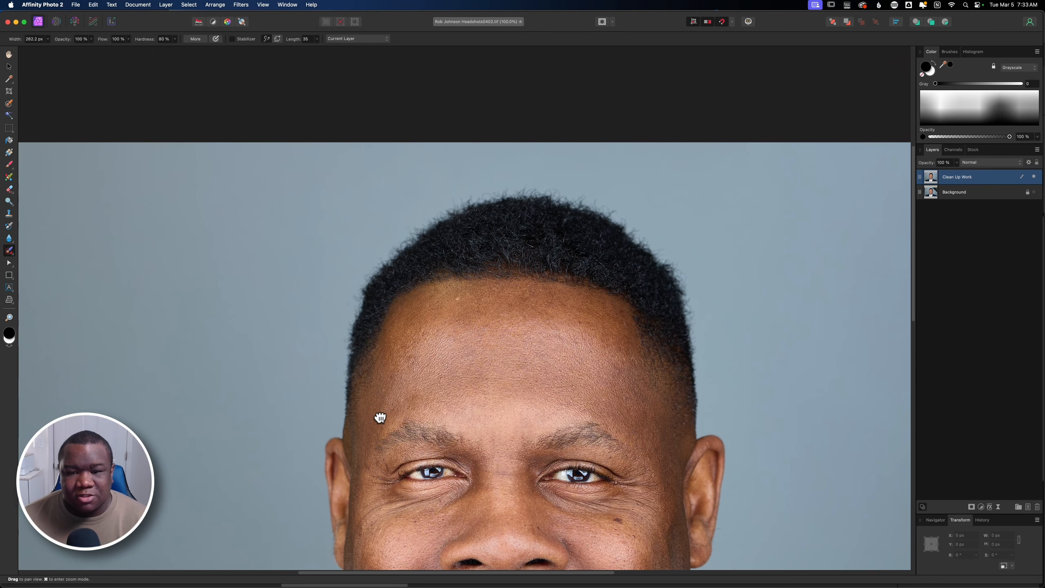
key(super+0)
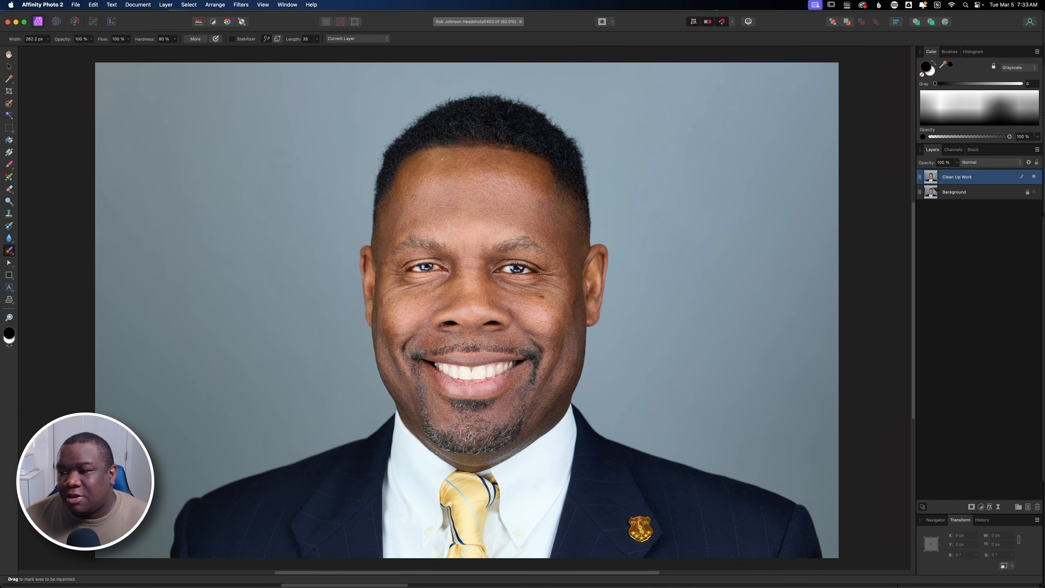
click(1034, 178)
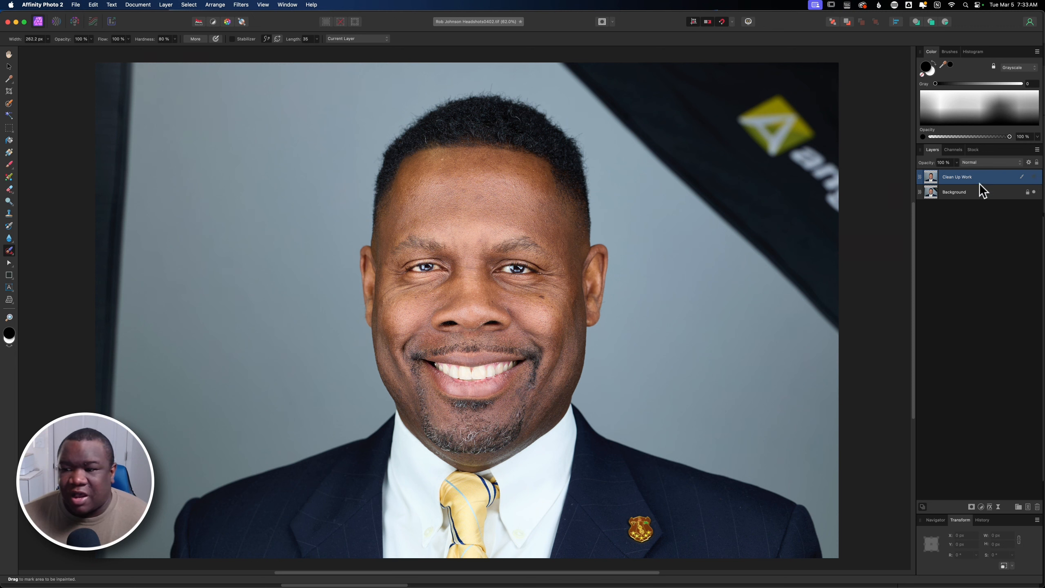
click(1035, 178)
click(1034, 178)
click(1034, 178)
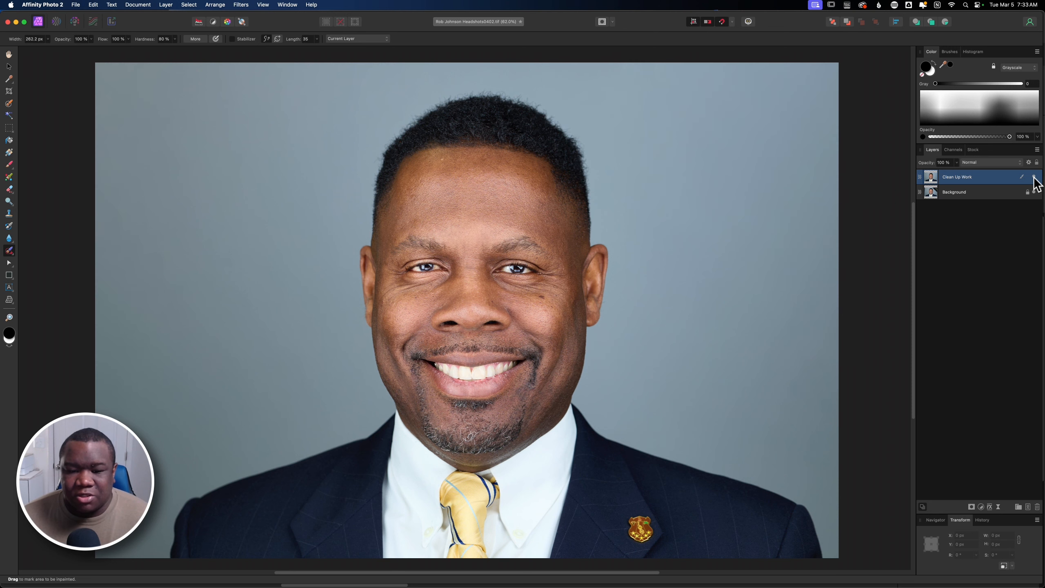
click(1034, 178)
click(1035, 177)
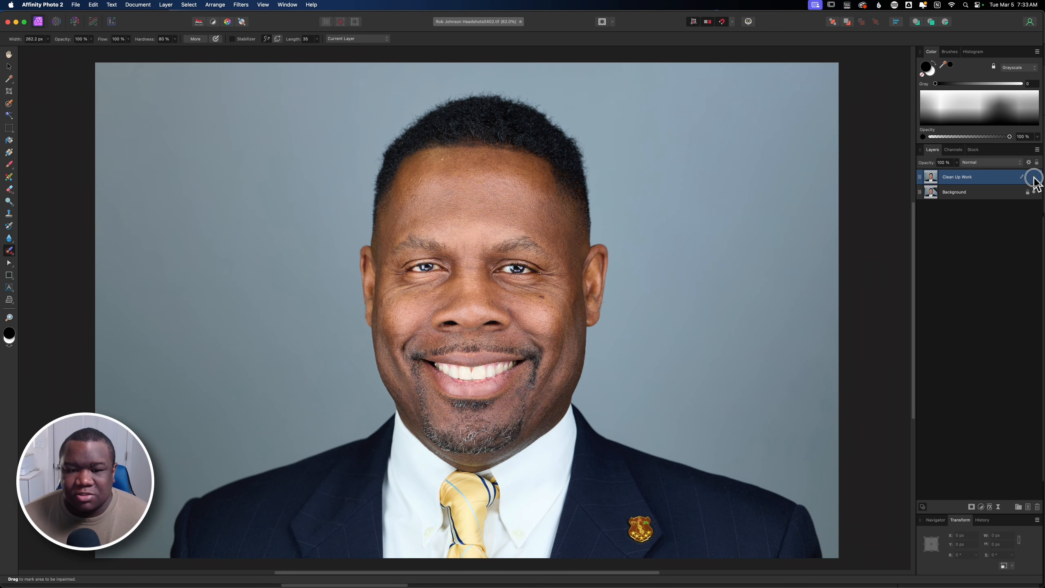
click(1034, 178)
click(1034, 177)
click(1034, 177)
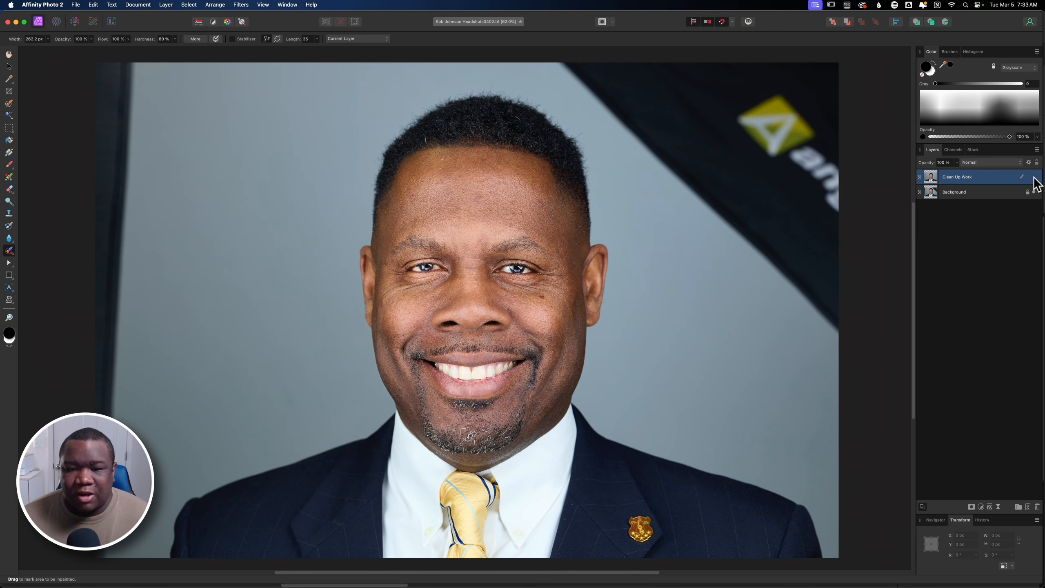
click(1034, 178)
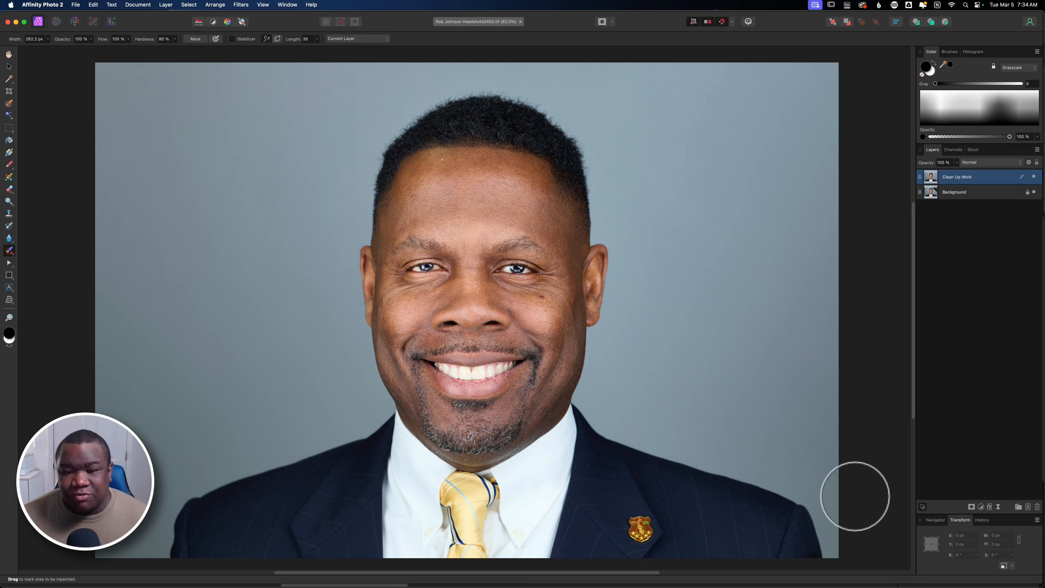
- Select the subject's head, neck and suit with the Selection Brush at a width of 272.7 px
click(9, 104)
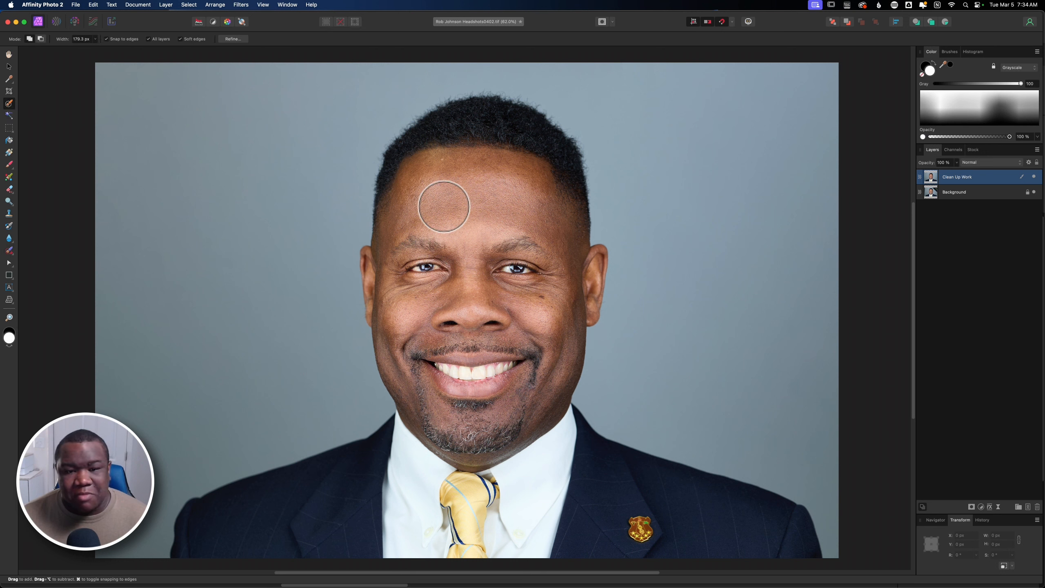
key(bracketright)
mouse_move(443, 209)
mouse_down()
mouse_move(412, 210)
mouse_move(423, 165)
mouse_move(468, 130)
mouse_move(501, 123)
mouse_move(530, 134)
mouse_move(549, 165)
mouse_move(555, 205)
mouse_move(485, 168)
mouse_move(440, 308)
mouse_move(380, 264)
mouse_up()
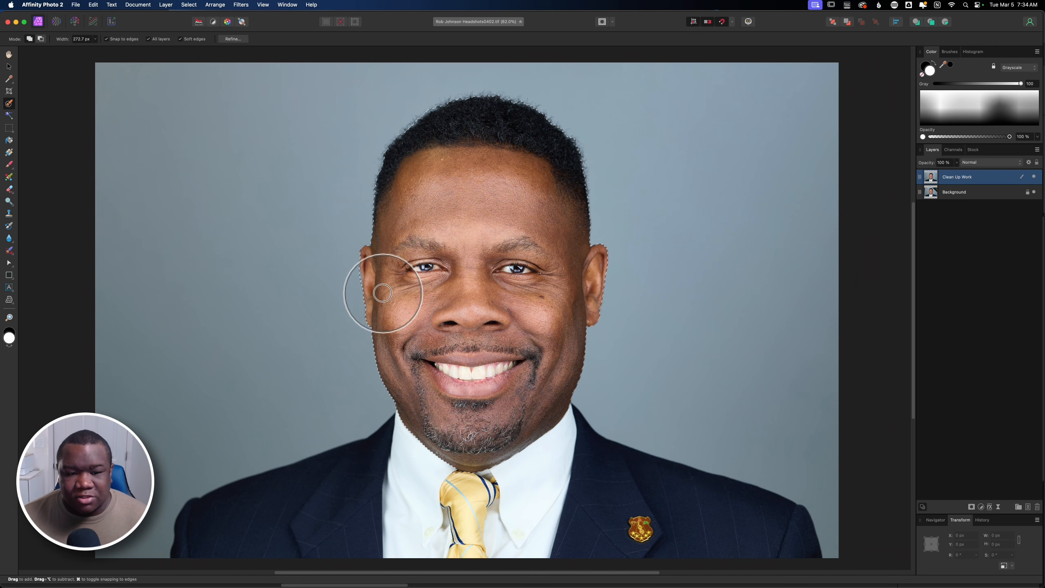
mouse_move(519, 431)
mouse_down()
mouse_move(551, 425)
mouse_move(623, 489)
mouse_move(616, 518)
mouse_move(732, 535)
mouse_move(421, 537)
mouse_move(511, 510)
mouse_move(495, 477)
mouse_move(450, 489)
mouse_move(434, 424)
mouse_move(342, 479)
mouse_move(217, 526)
mouse_move(246, 533)
mouse_move(205, 517)
mouse_up()
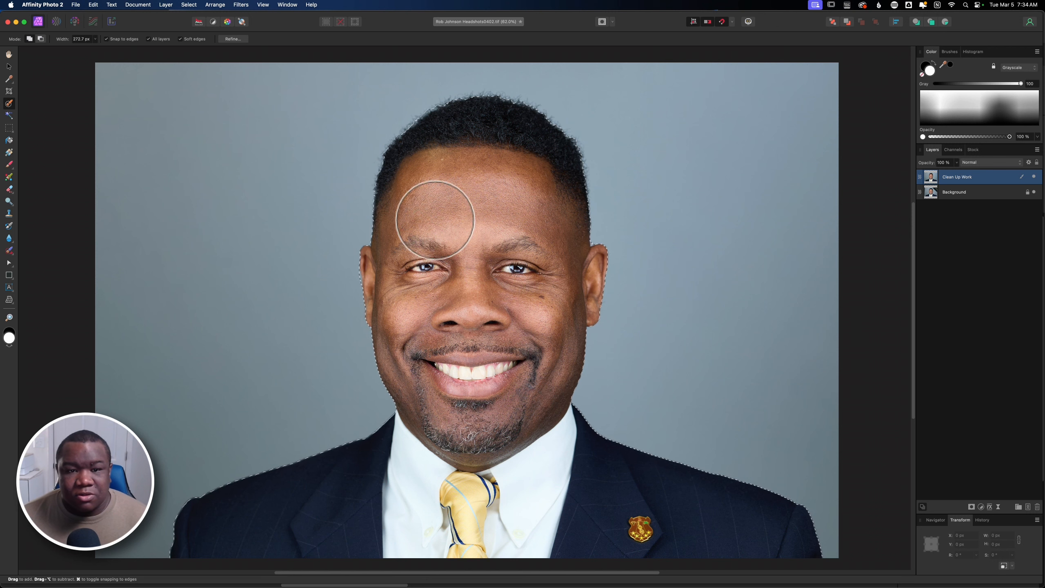
- Refine the selection around the hairline and upper head using the 30 px Matte adjustment brush
click(226, 40)
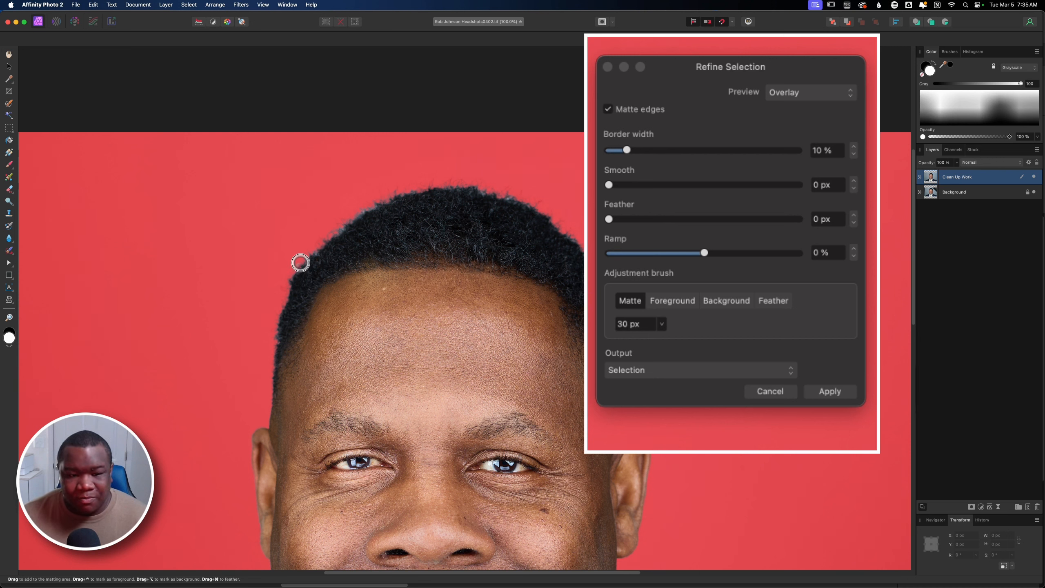
mouse_move(308, 257)
mouse_down()
mouse_move(344, 228)
mouse_move(329, 231)
mouse_move(333, 243)
mouse_up()
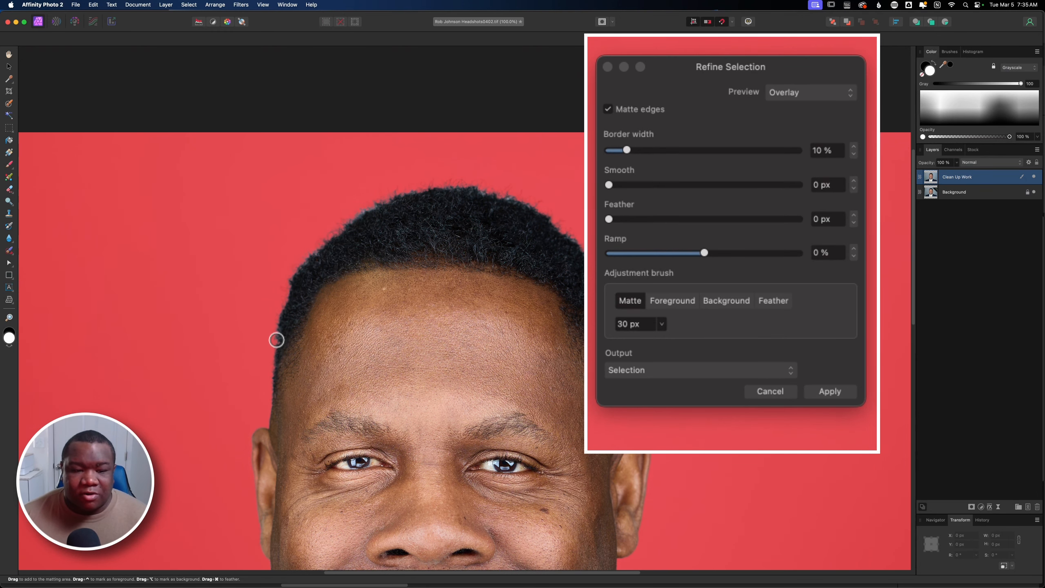
mouse_move(357, 215)
mouse_down()
mouse_move(374, 207)
mouse_move(347, 224)
mouse_up()
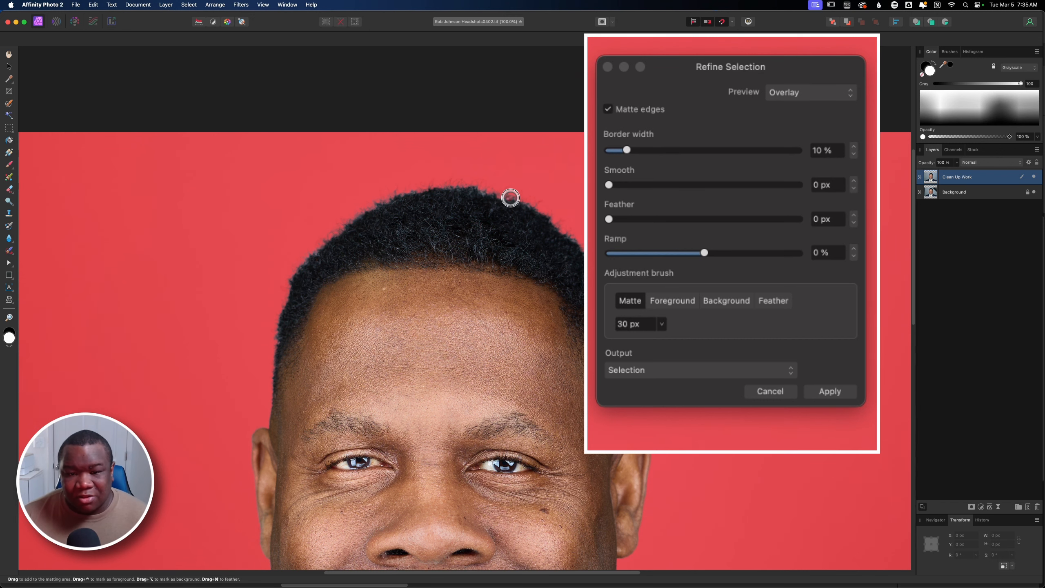
mouse_move(509, 197)
mouse_down()
mouse_move(483, 191)
mouse_move(569, 239)
mouse_move(593, 268)
mouse_up()
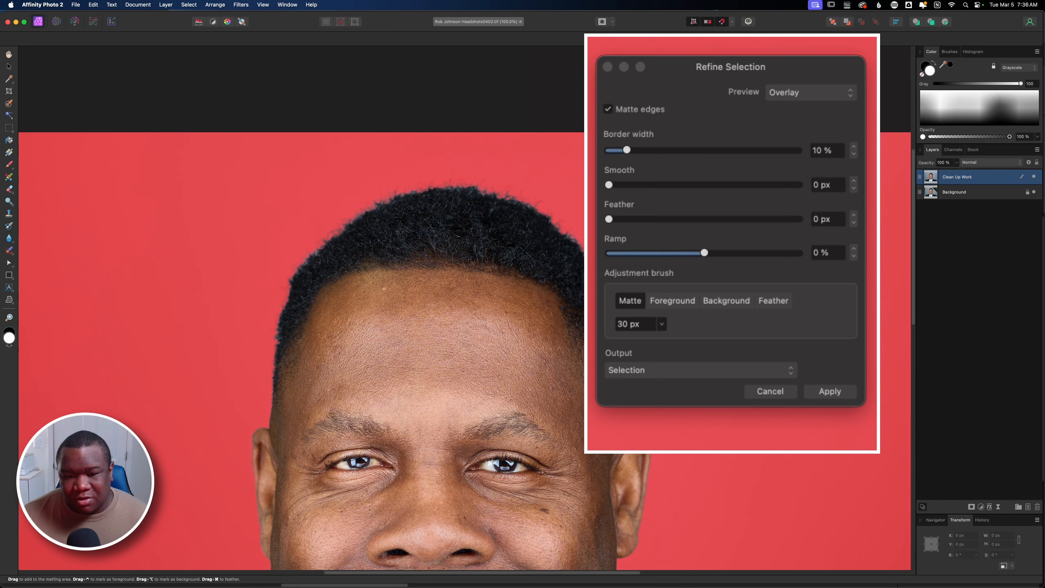
drag(596, 276, 612, 317)
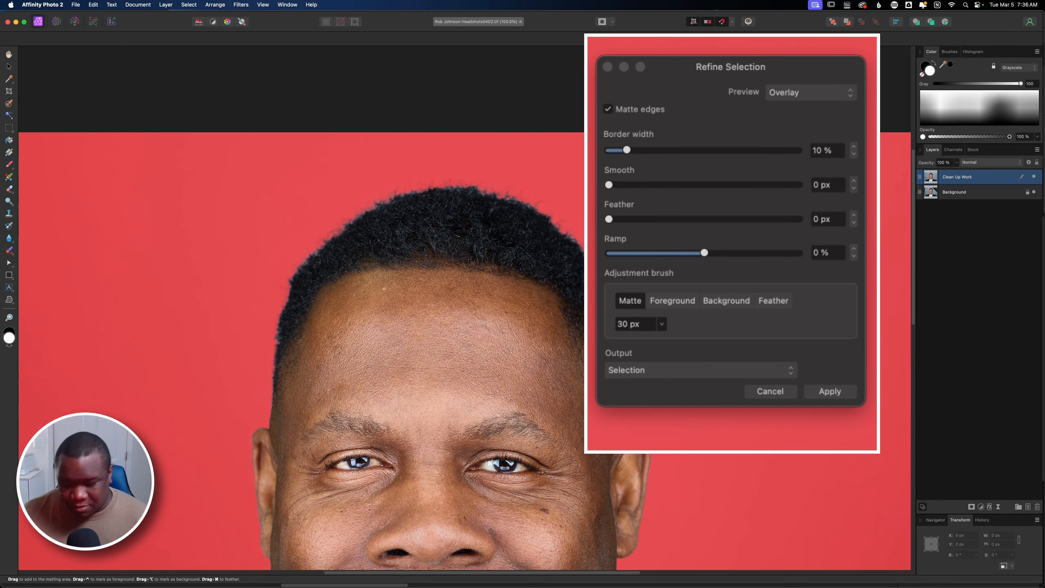
- Output the refined selection as a mask on the Clean Up Work layer and hide the Background layer
drag(643, 536, 580, 201)
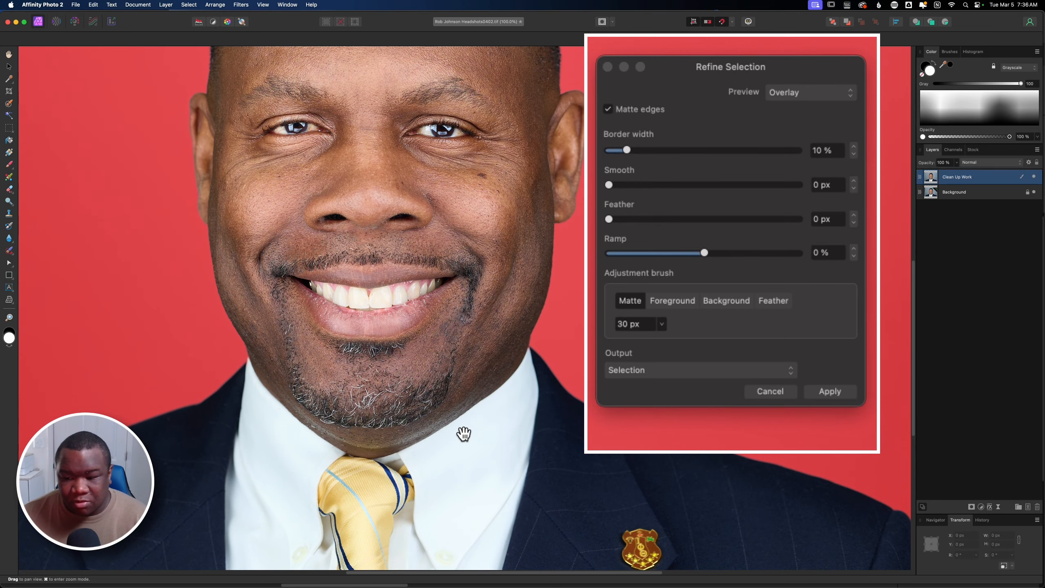
drag(353, 451, 432, 564)
drag(463, 275, 462, 343)
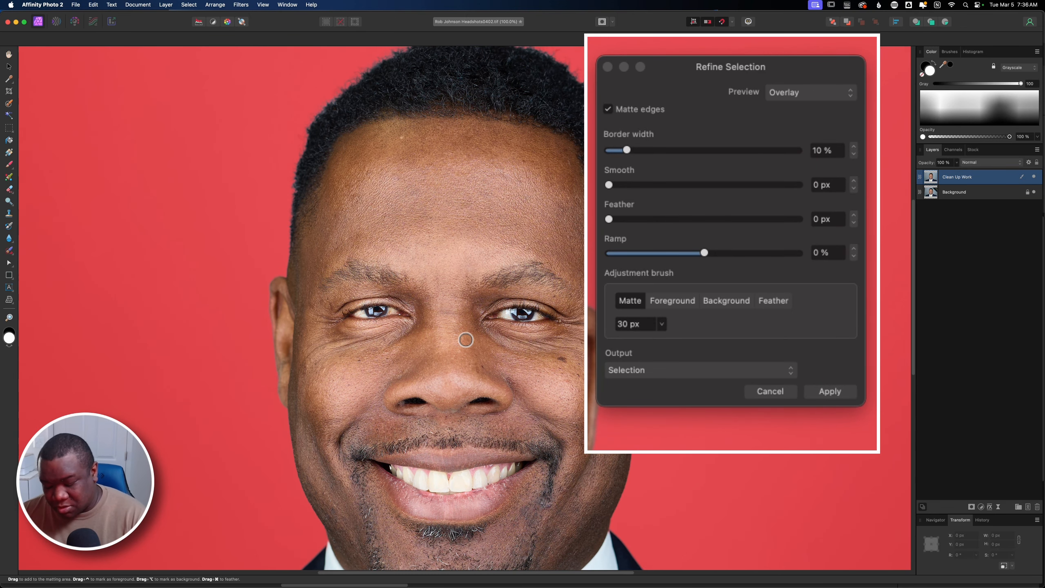
key(super+0)
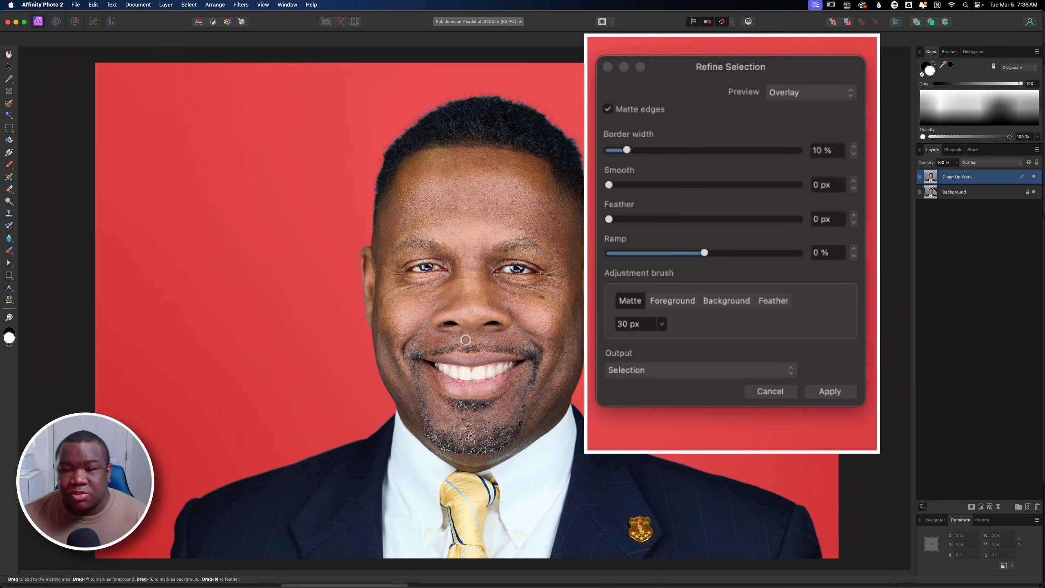
click(655, 371)
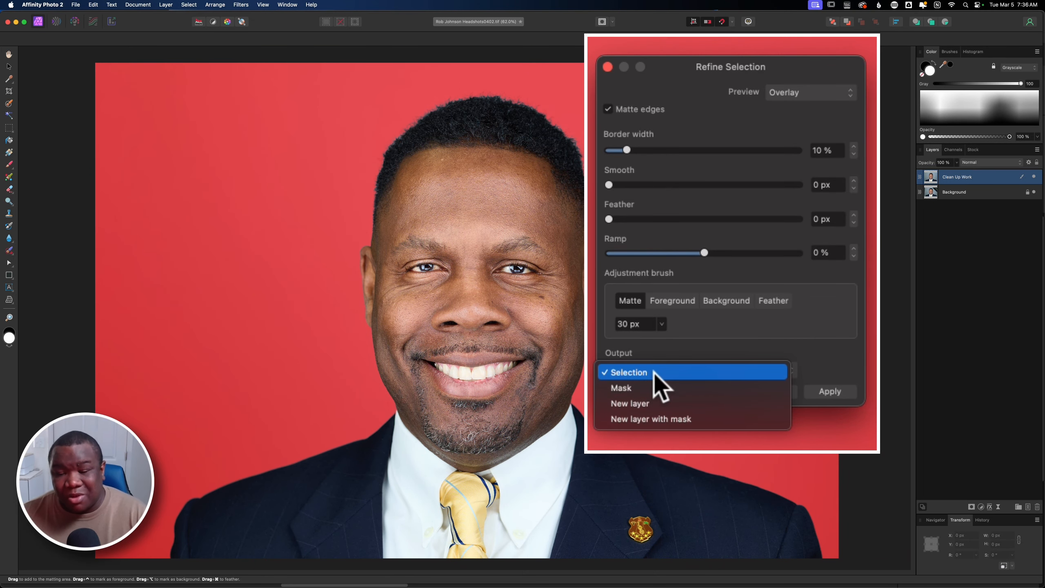
click(652, 388)
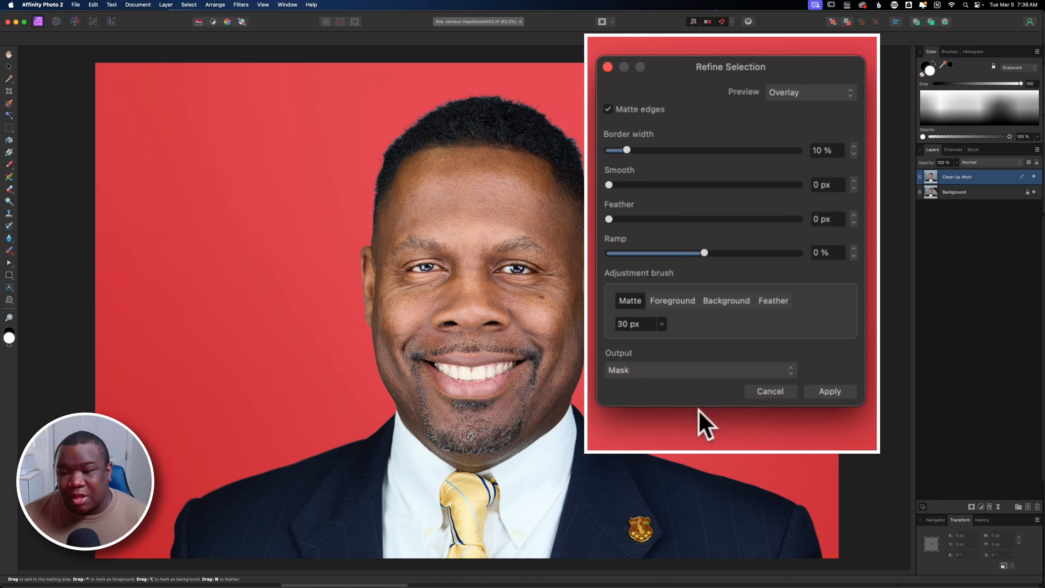
click(840, 393)
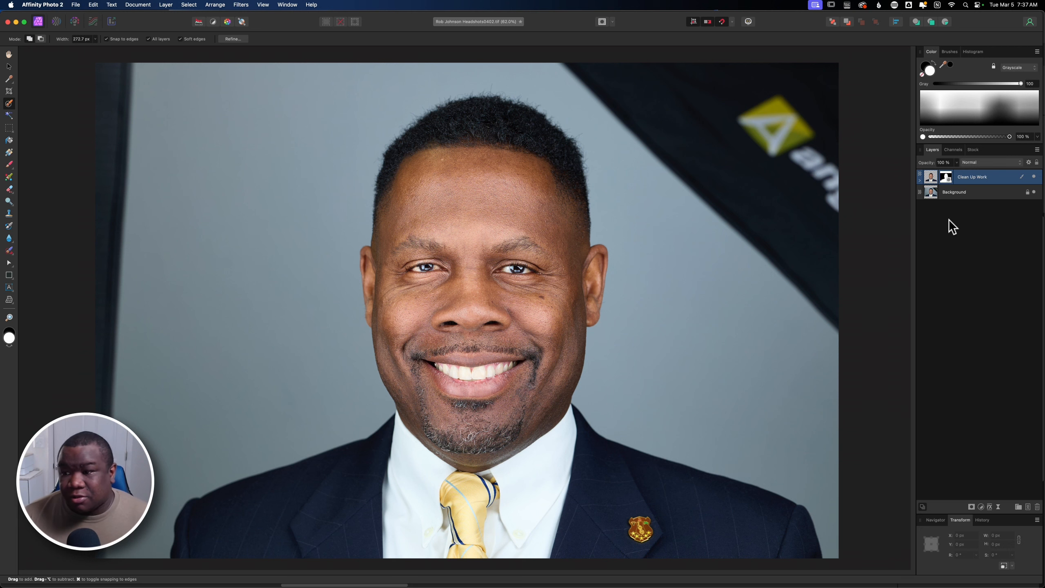
click(1034, 193)
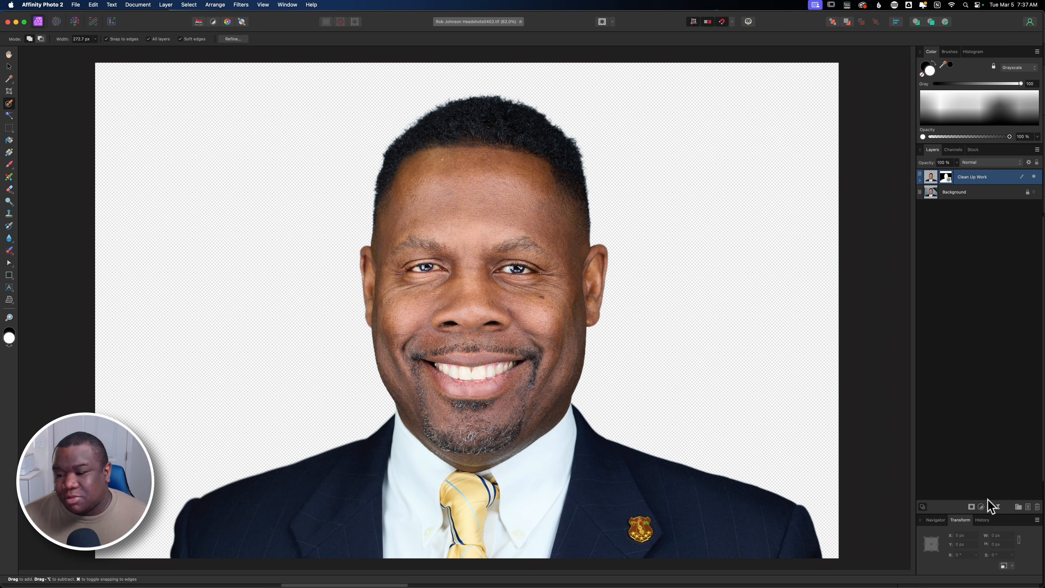
- Try a flat mid-grey backdrop by flood-filling a new pixel layer beneath Clean Up Work, and delete that layer
click(1029, 507)
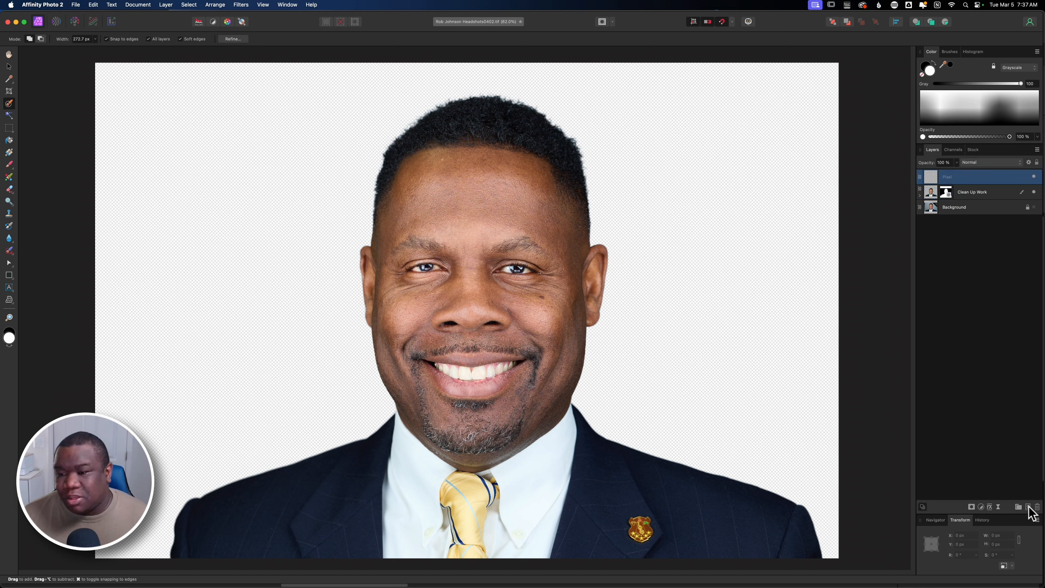
drag(963, 177, 963, 199)
click(9, 141)
click(934, 62)
drag(935, 84, 977, 84)
click(721, 270)
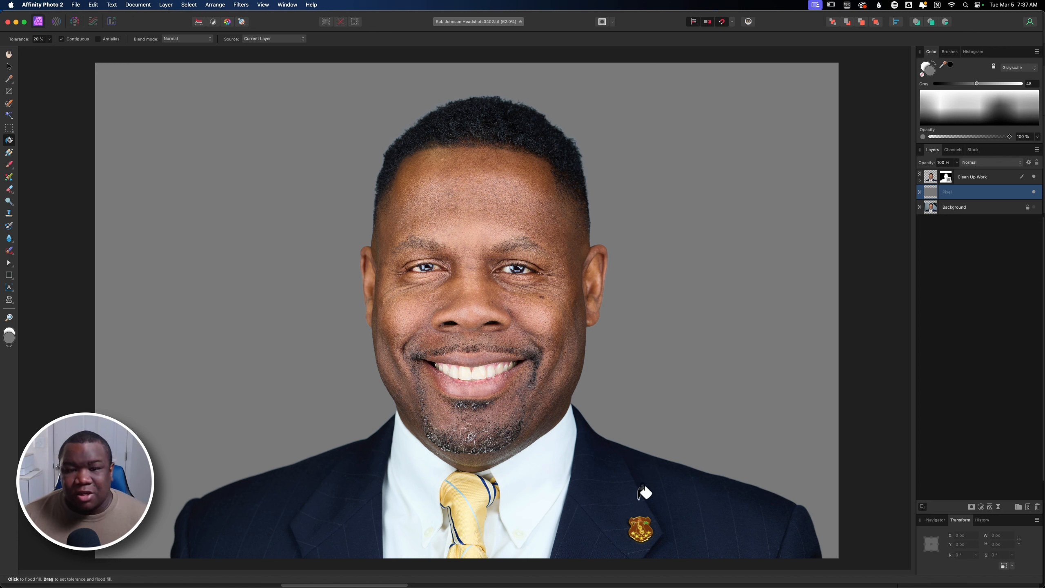
key(Delete)
- Duplicate the masked Clean Up Work layer and disable the mask on the lower copy
click(986, 181)
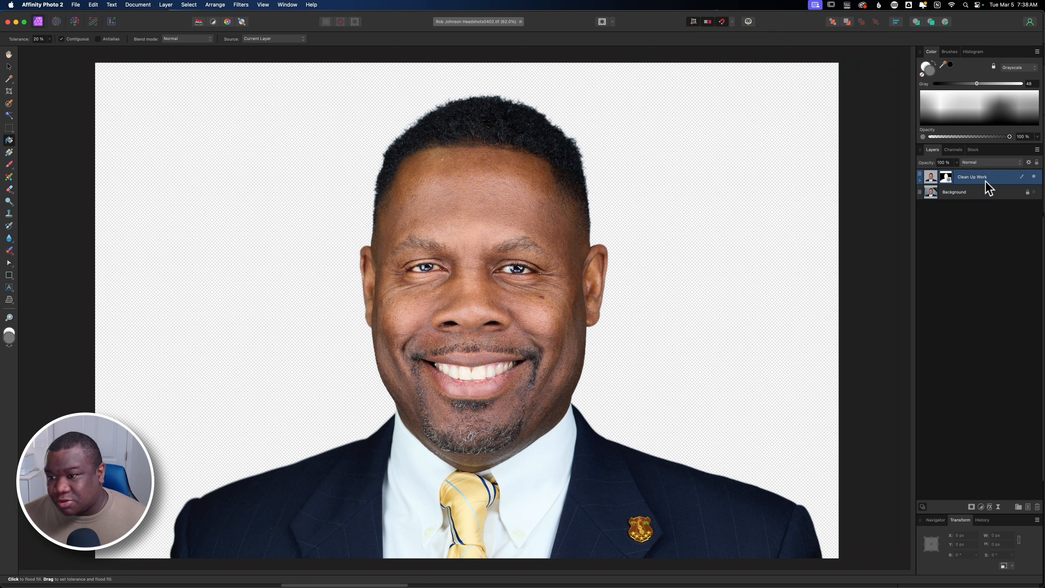
right_click(985, 181)
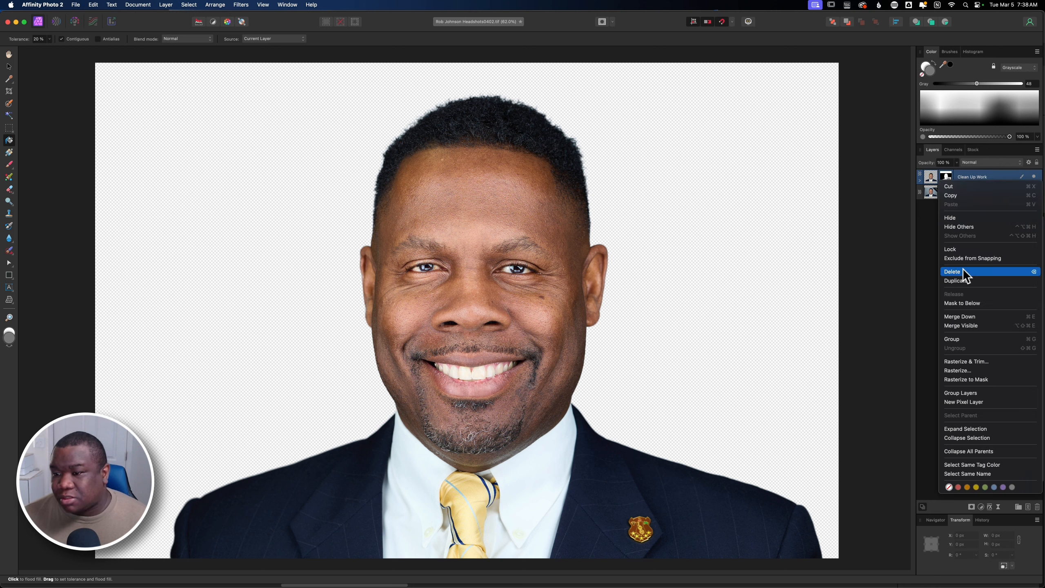
click(958, 281)
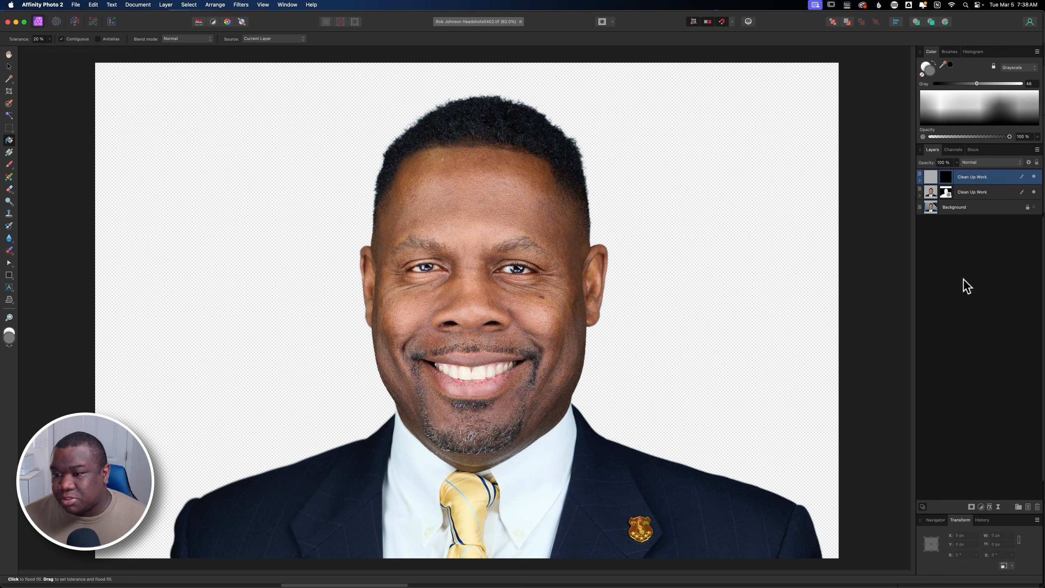
click(920, 195)
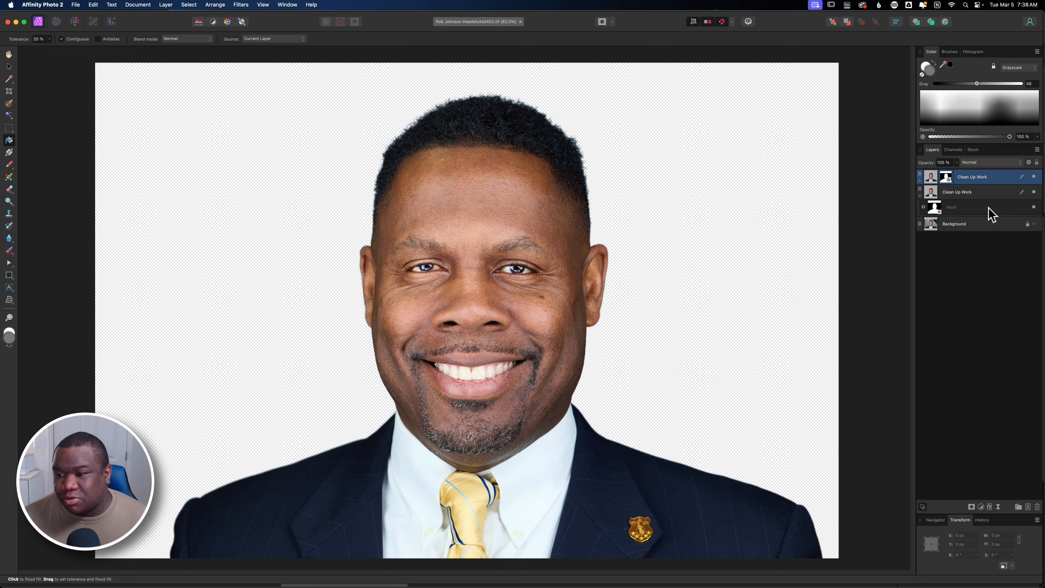
click(1034, 207)
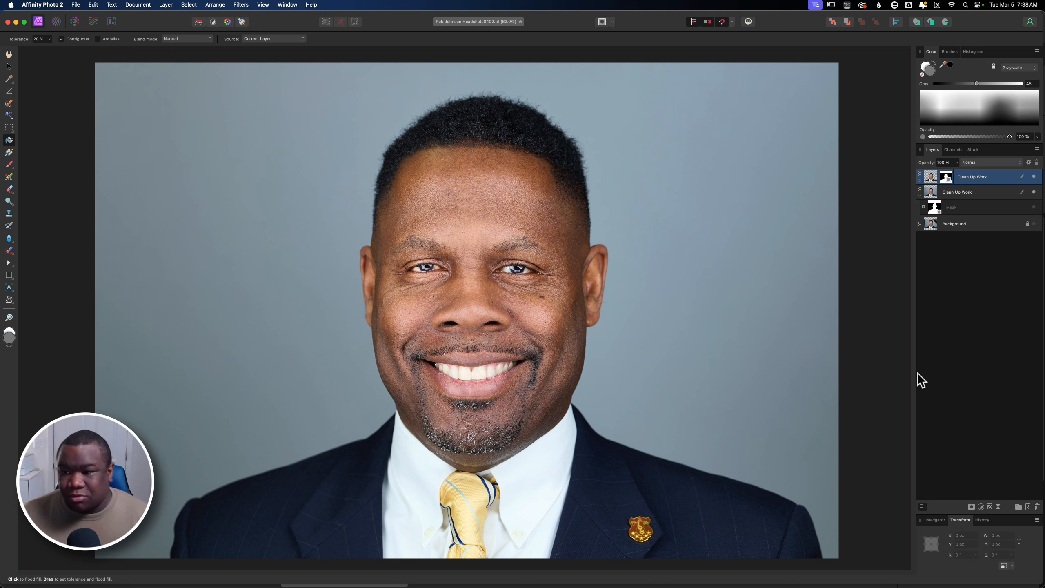
- Rename the lower Clean Up Work copy, whose mask is disabled, as BG
click(921, 196)
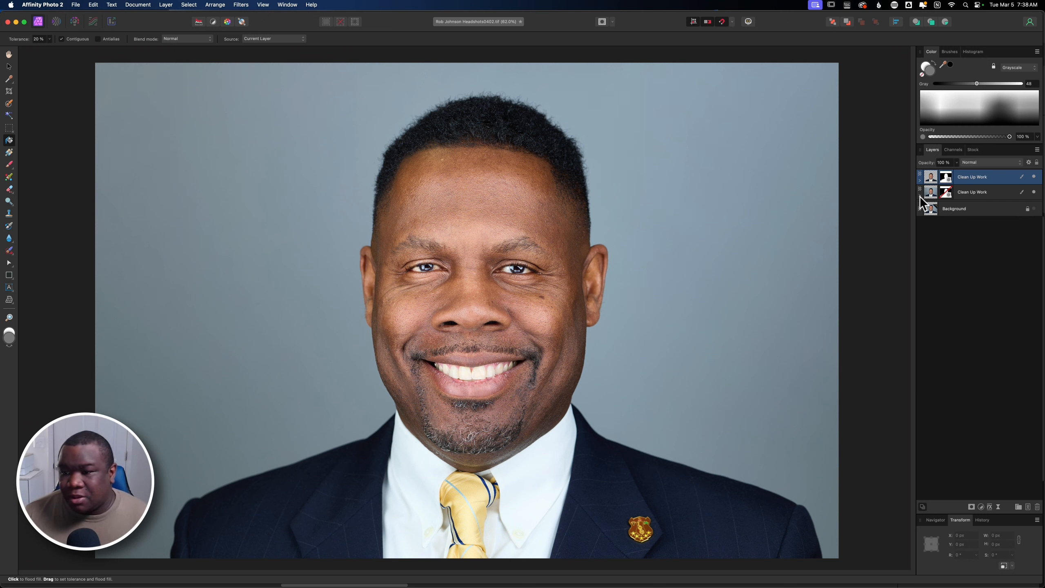
double_click(975, 192)
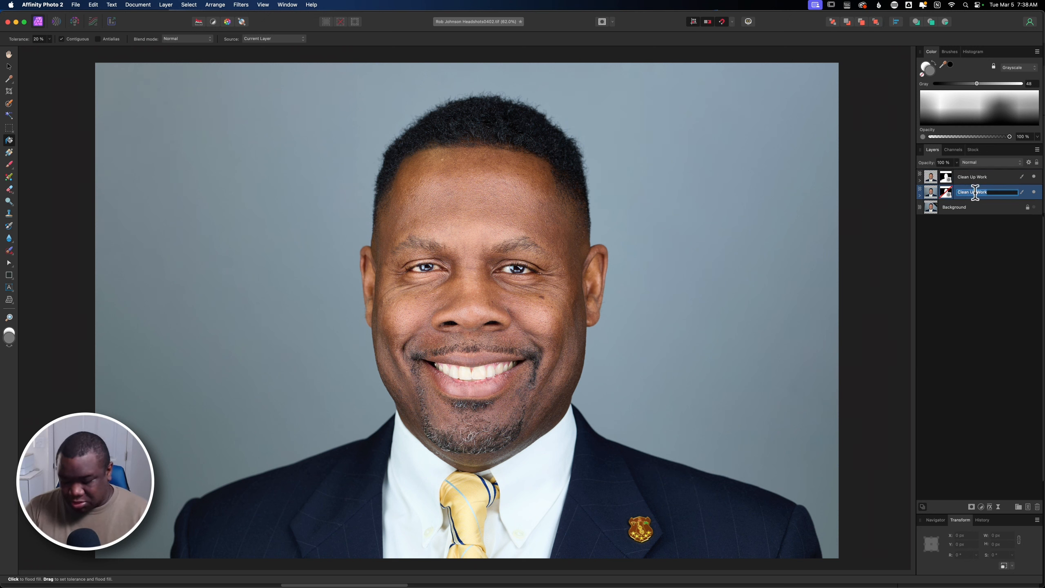
text(BG)
key(Return)
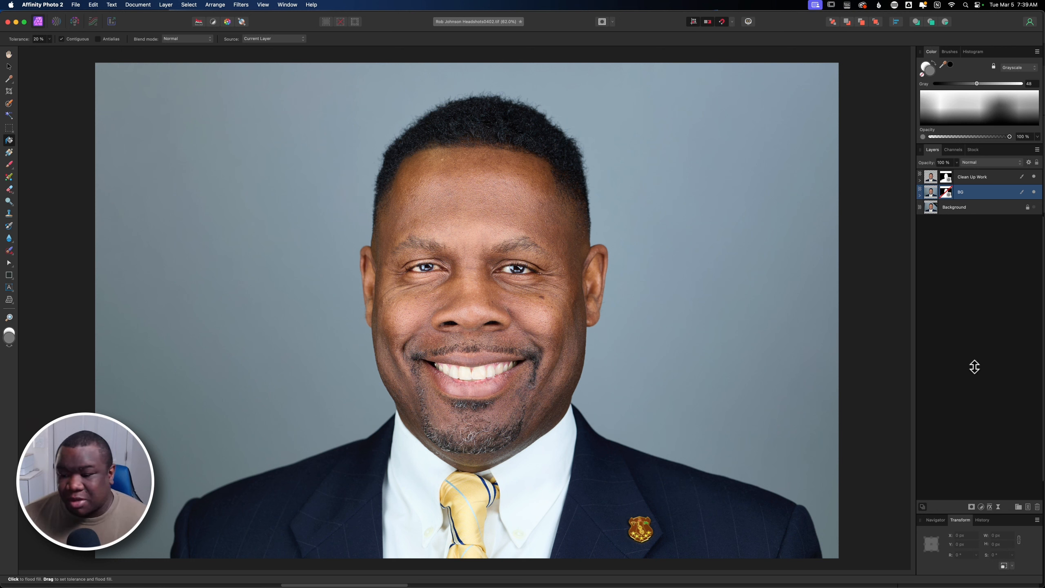
- Add a Brightness and Contrast adjustment above BG with brightness about -31% and contrast about -38% to darken the backdrop
click(981, 507)
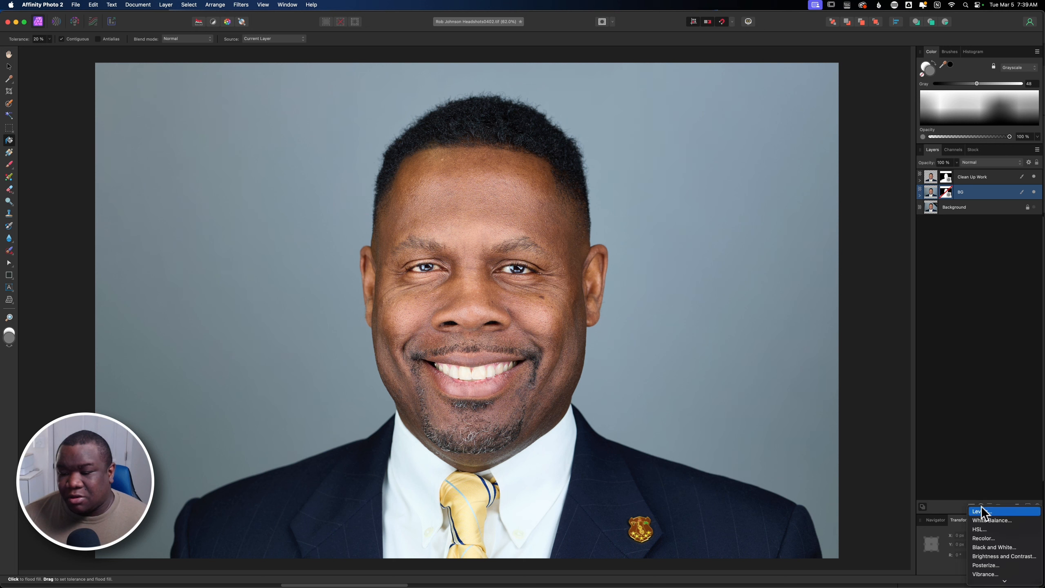
mouse_move(989, 581)
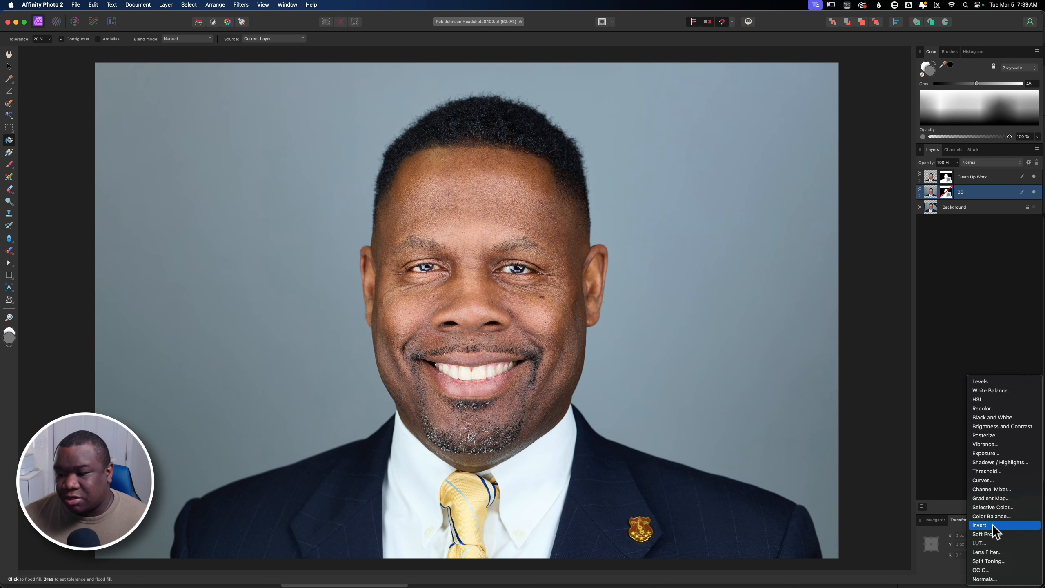
click(998, 429)
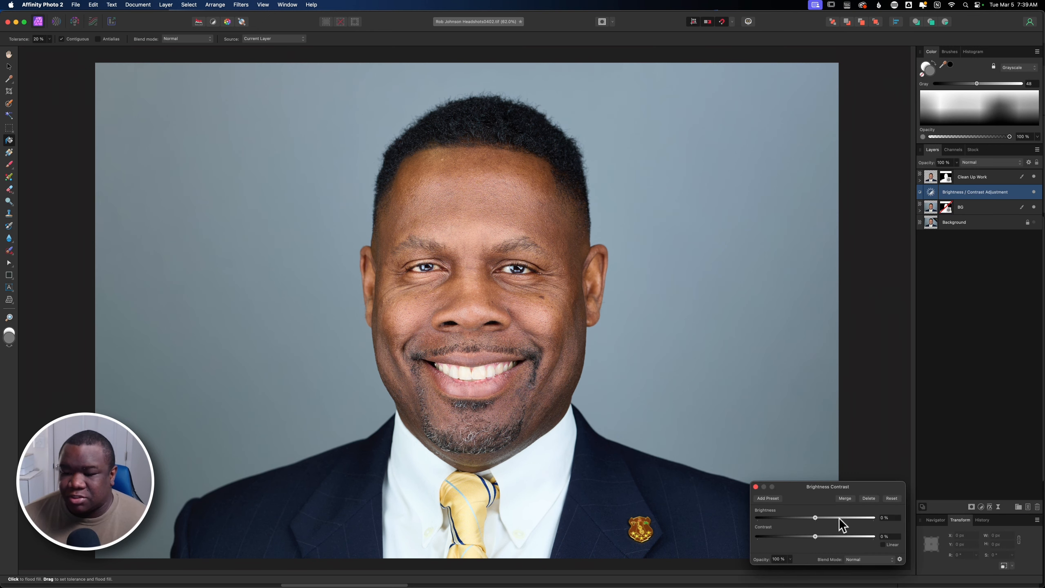
mouse_move(816, 518)
mouse_down()
mouse_move(832, 521)
mouse_move(784, 538)
mouse_move(827, 519)
mouse_move(797, 520)
mouse_up()
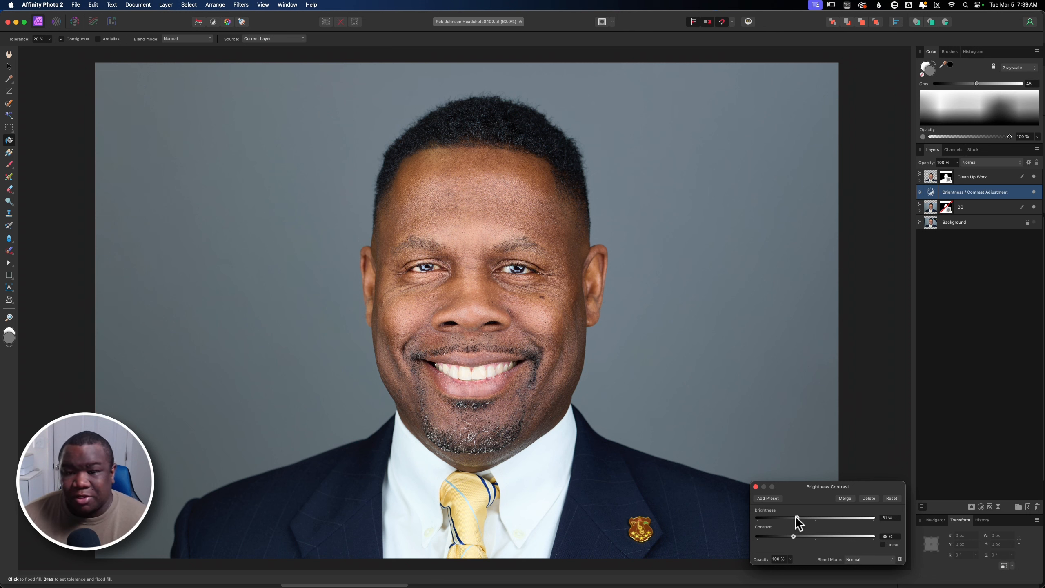
drag(797, 519, 796, 520)
click(755, 487)
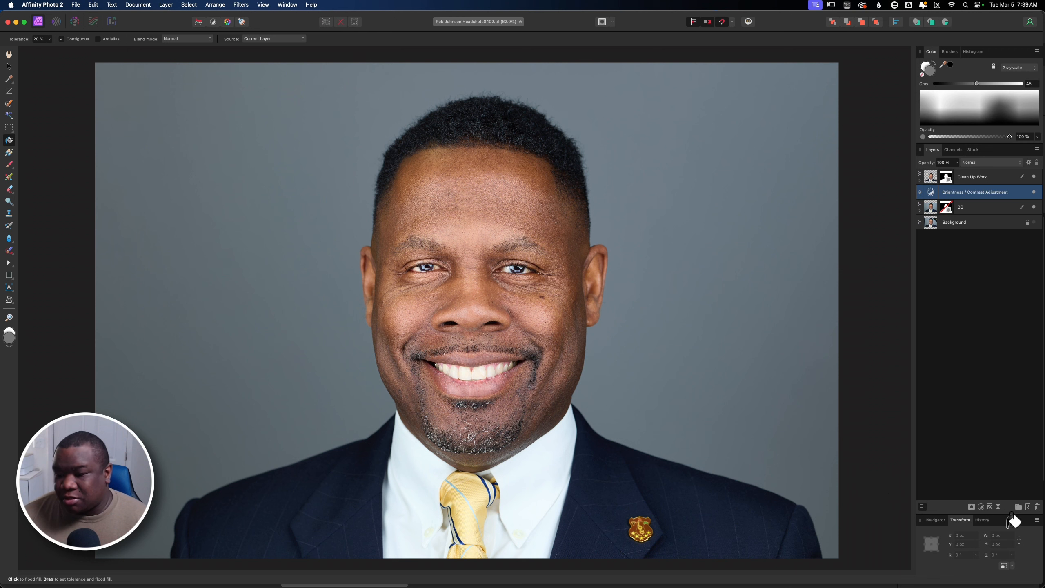
- Add a Recolor adjustment above the brightness adjustment with hue about 210°, saturation 14% and lightness -26%
click(981, 507)
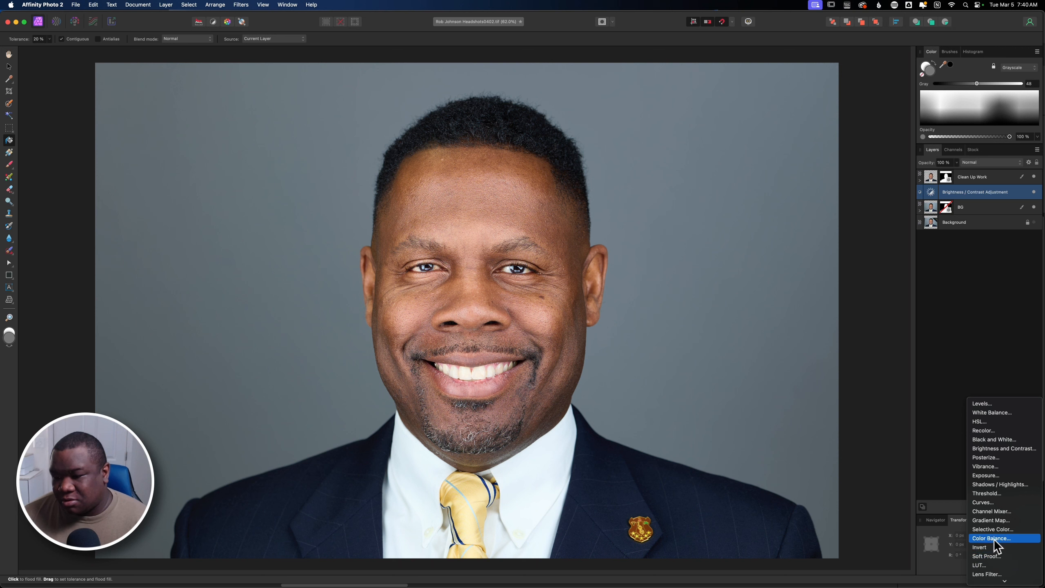
click(985, 431)
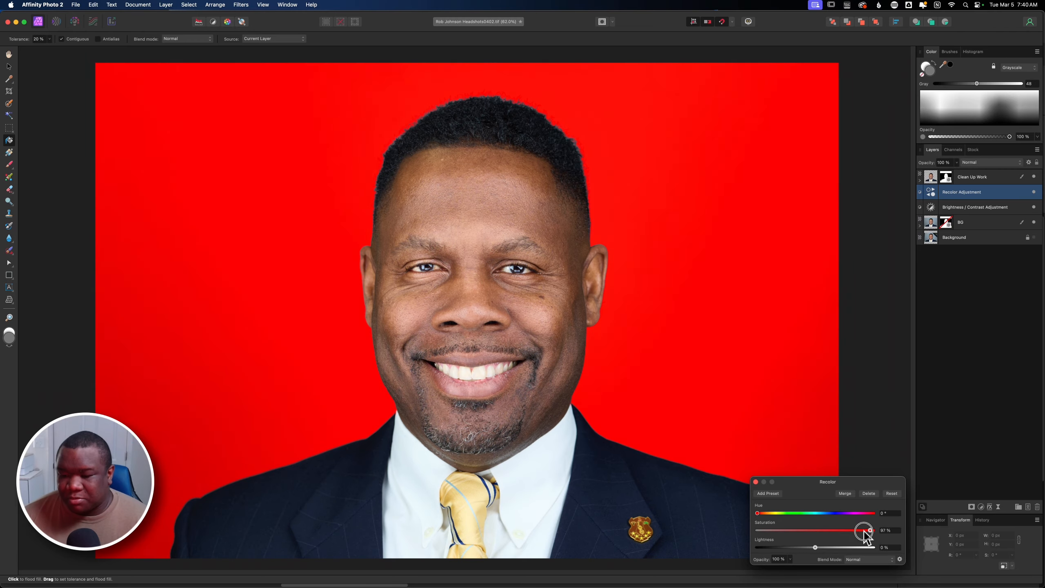
drag(873, 530, 800, 548)
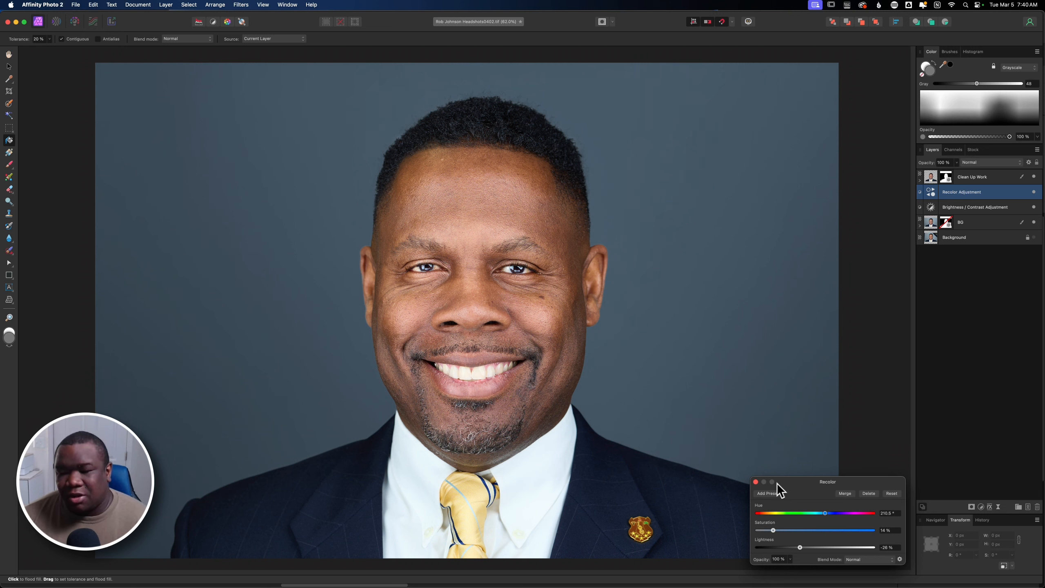
drag(806, 483, 792, 331)
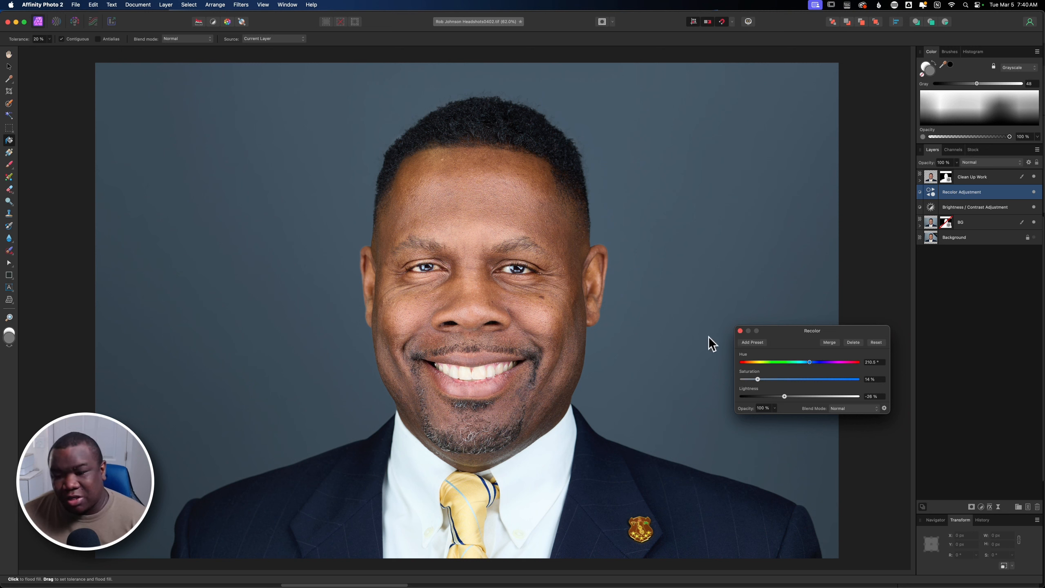
click(740, 331)
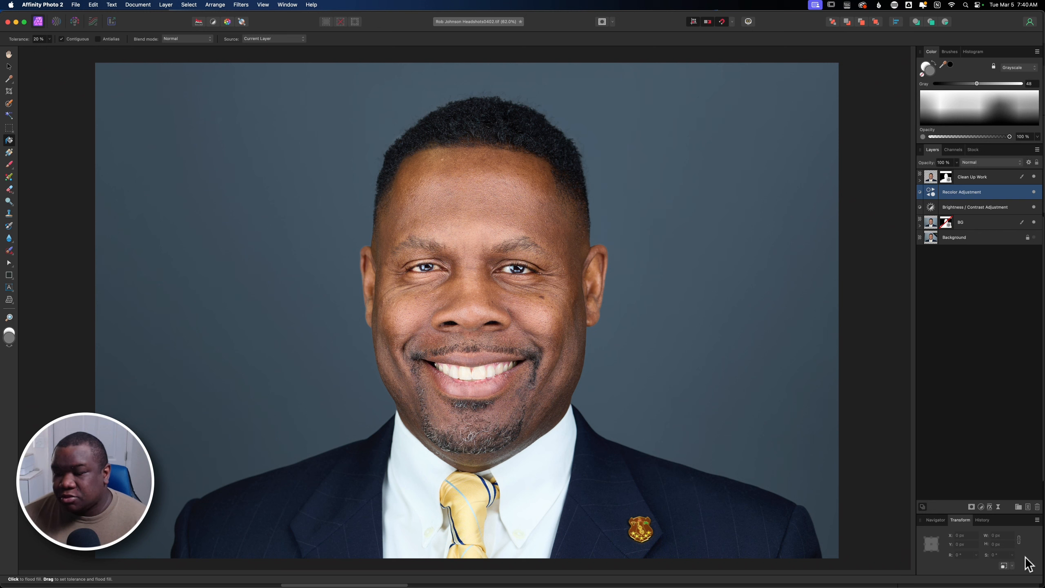
- Add a pixel layer beneath Clean Up Work and paint one soft white 4096 px brush dab behind the head
click(1027, 506)
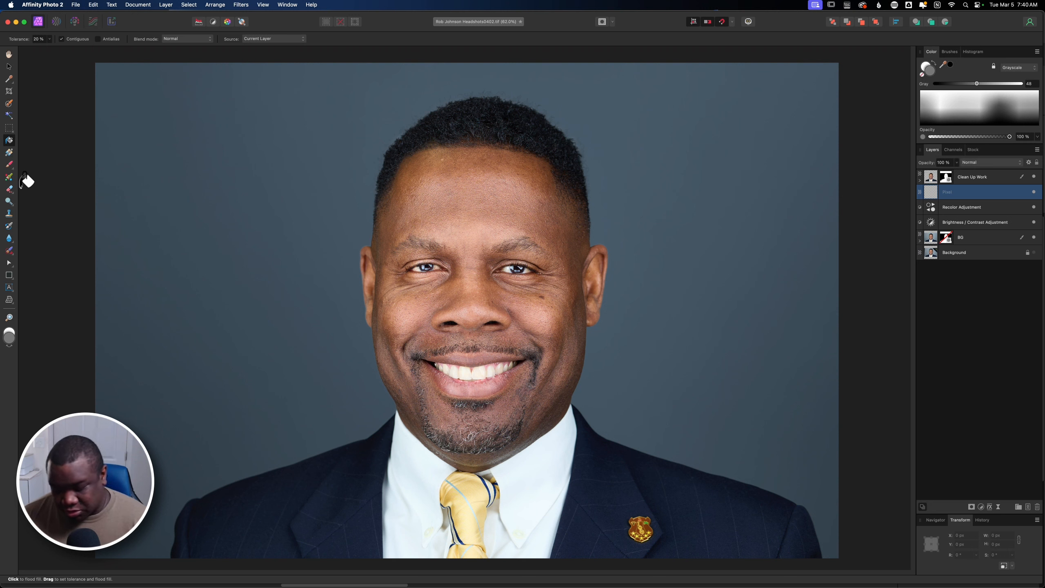
key(b)
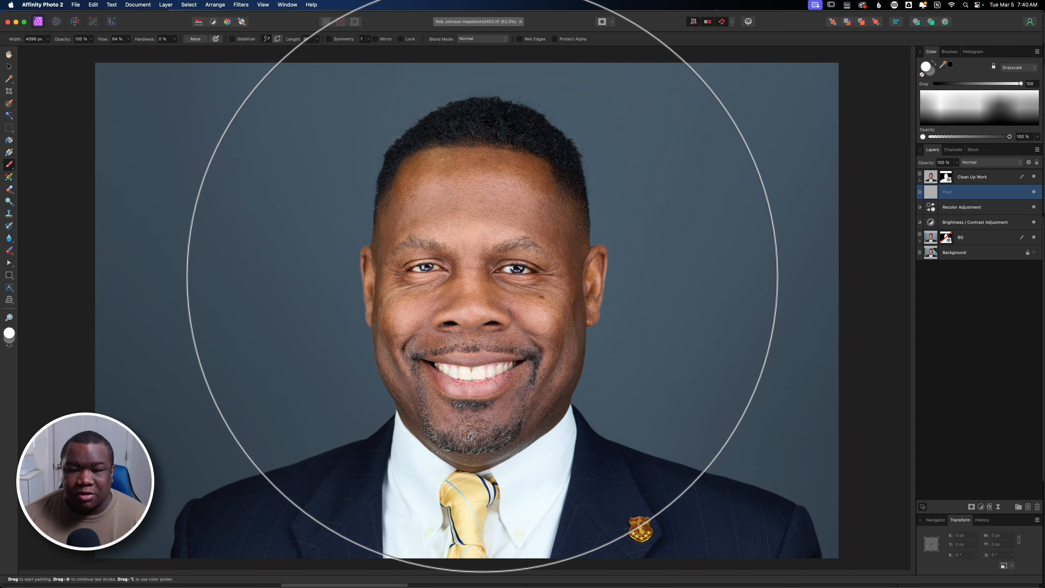
click(481, 277)
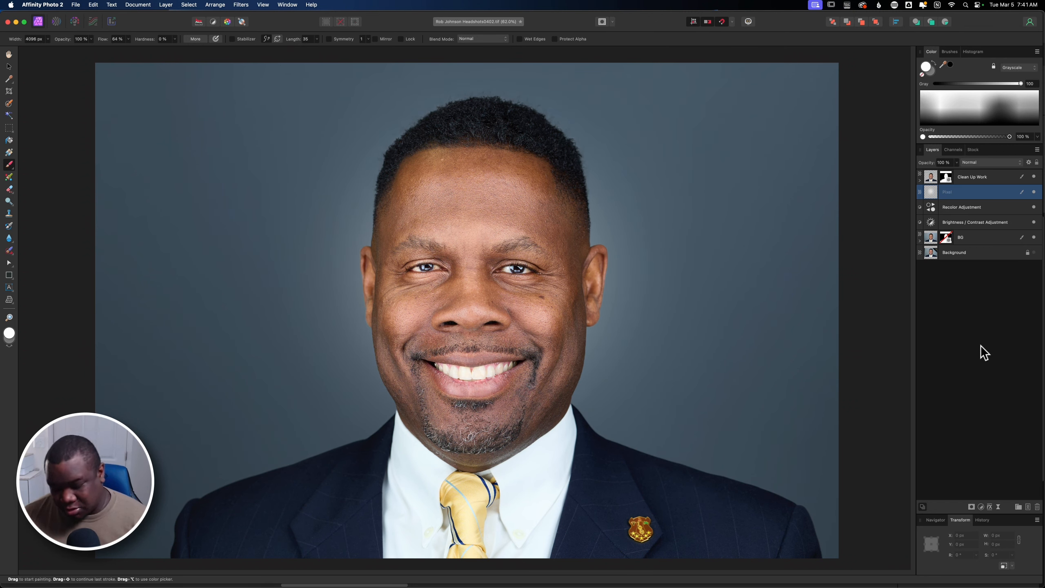
- Enlarge the white glow layer to about 7879 by 7202 px around the subject and reduce its opacity to 42%
key(v)
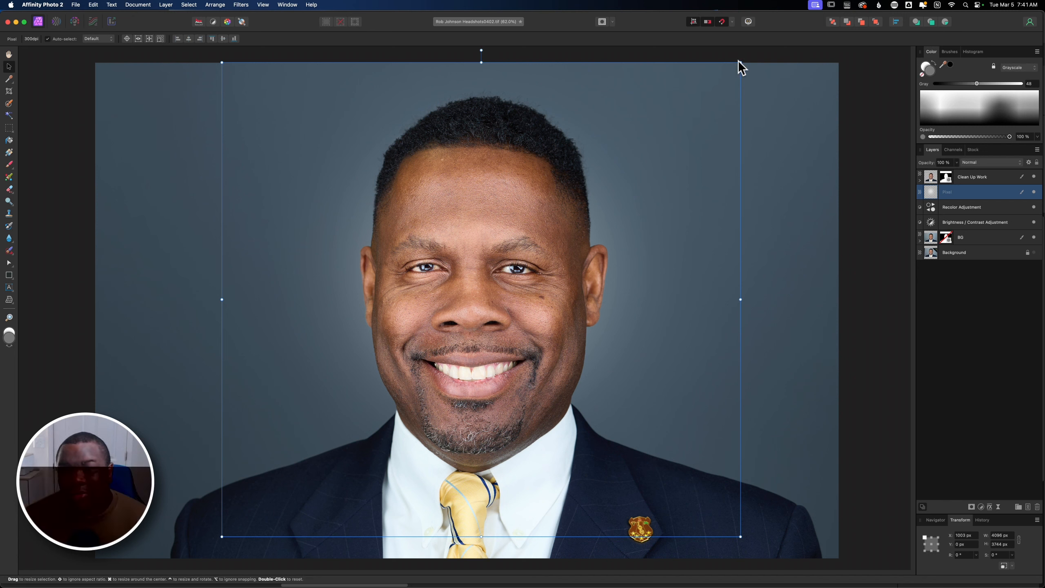
key(super+minus)
key(super+minus)
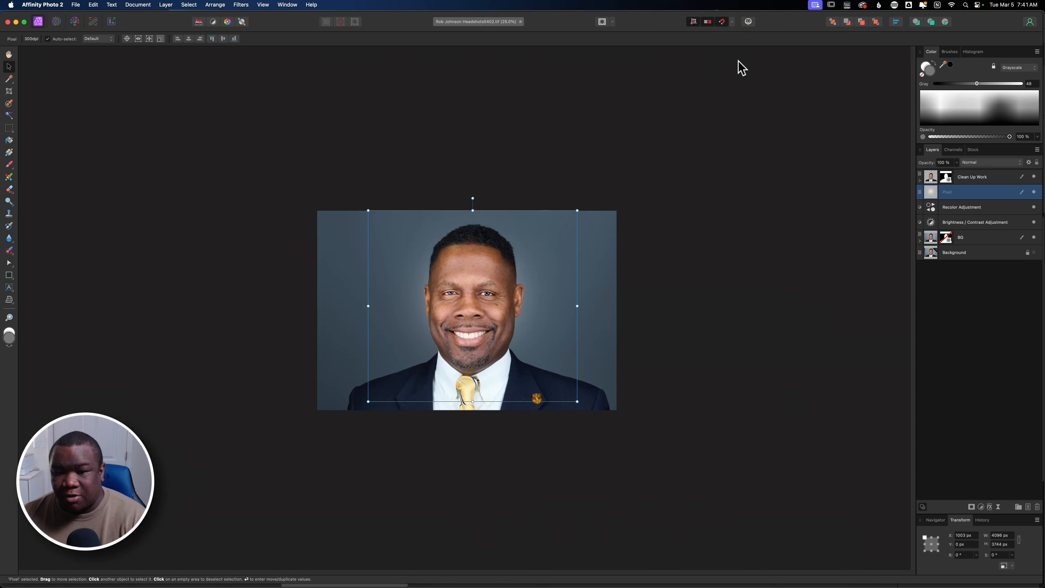
drag(577, 211, 638, 155)
drag(368, 401, 289, 472)
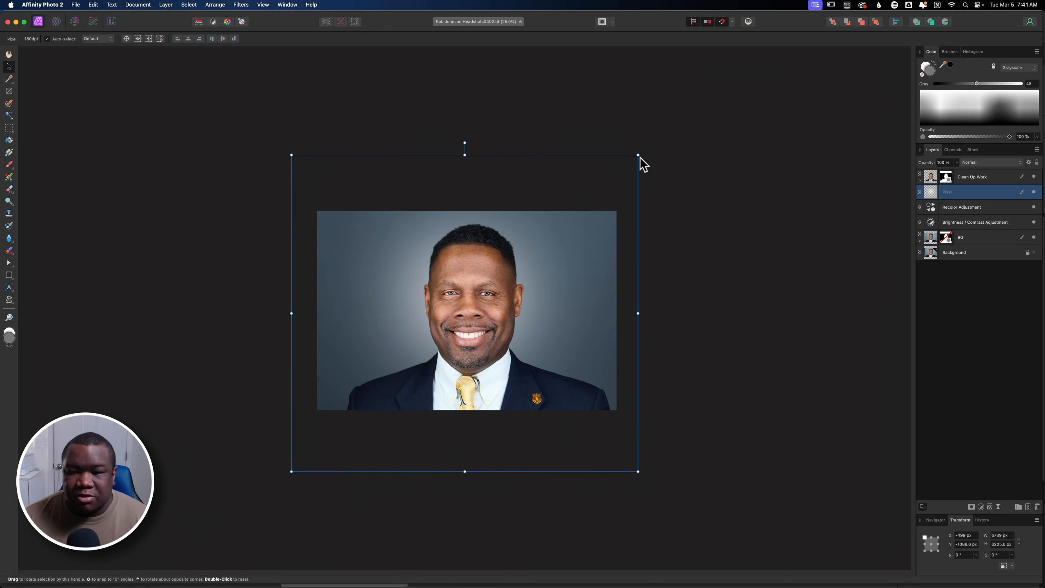
drag(639, 156, 680, 121)
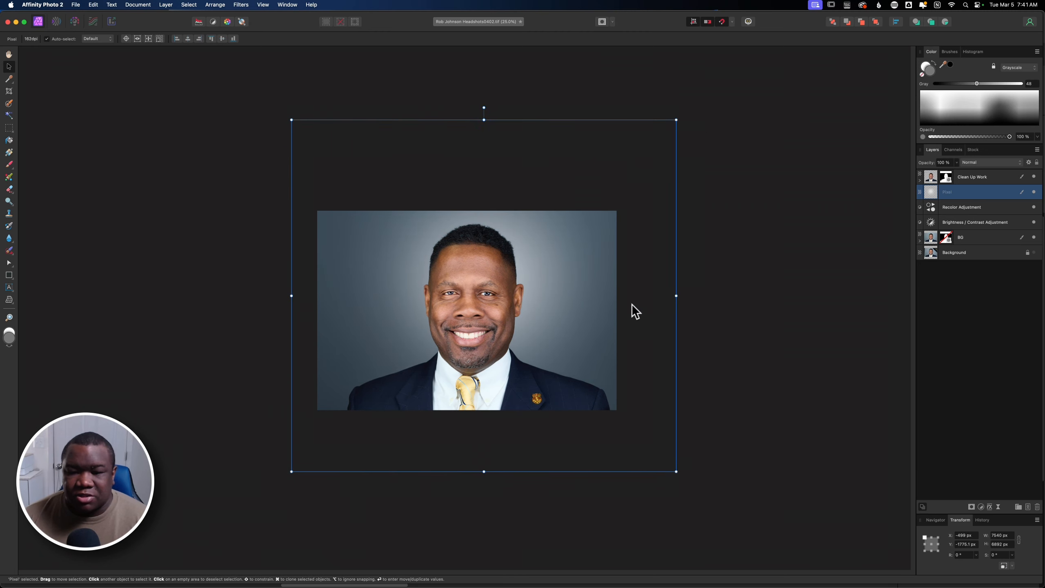
drag(632, 311, 637, 318)
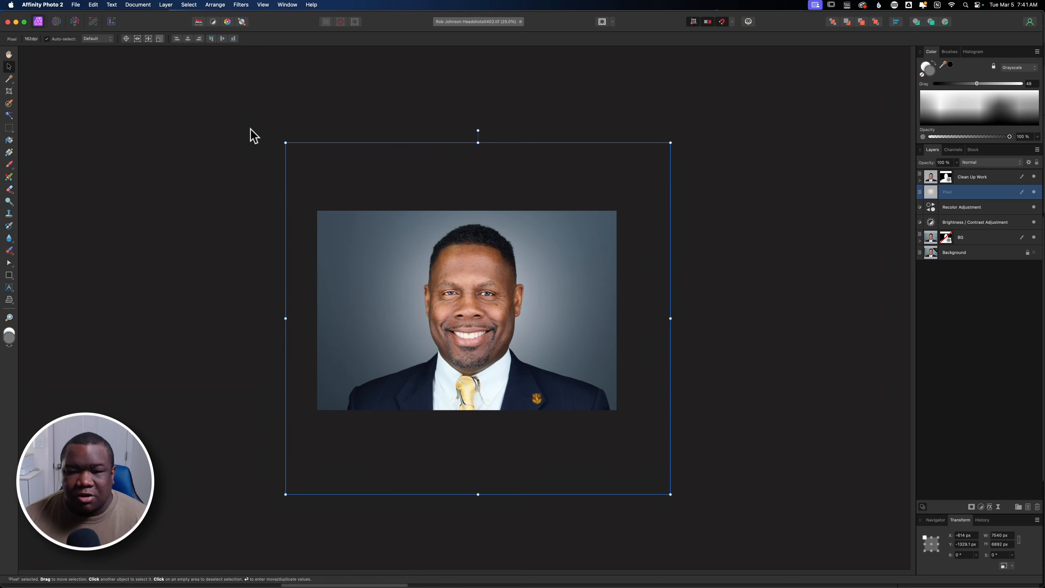
drag(285, 143, 280, 138)
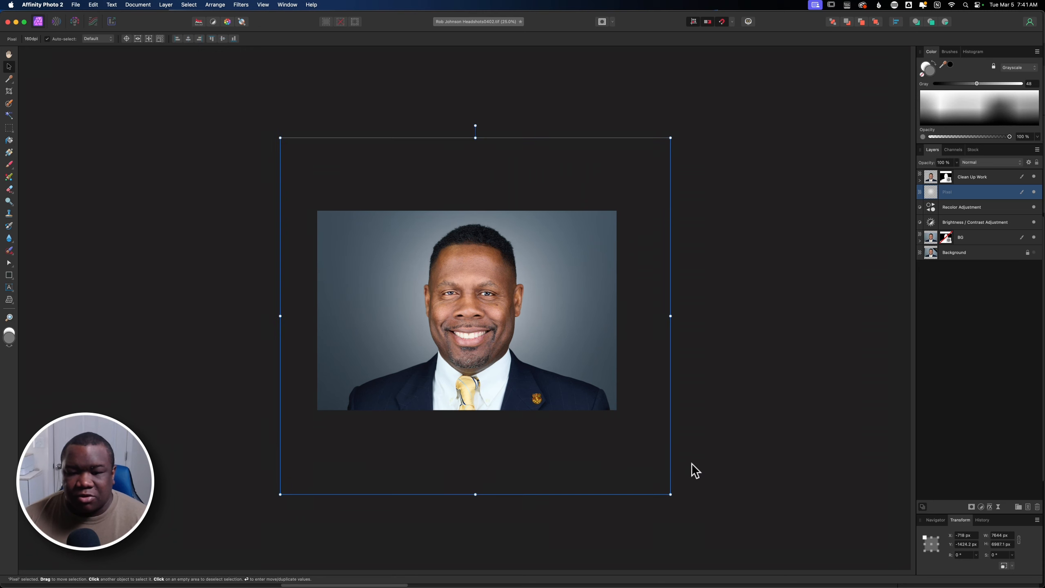
drag(670, 495, 652, 463)
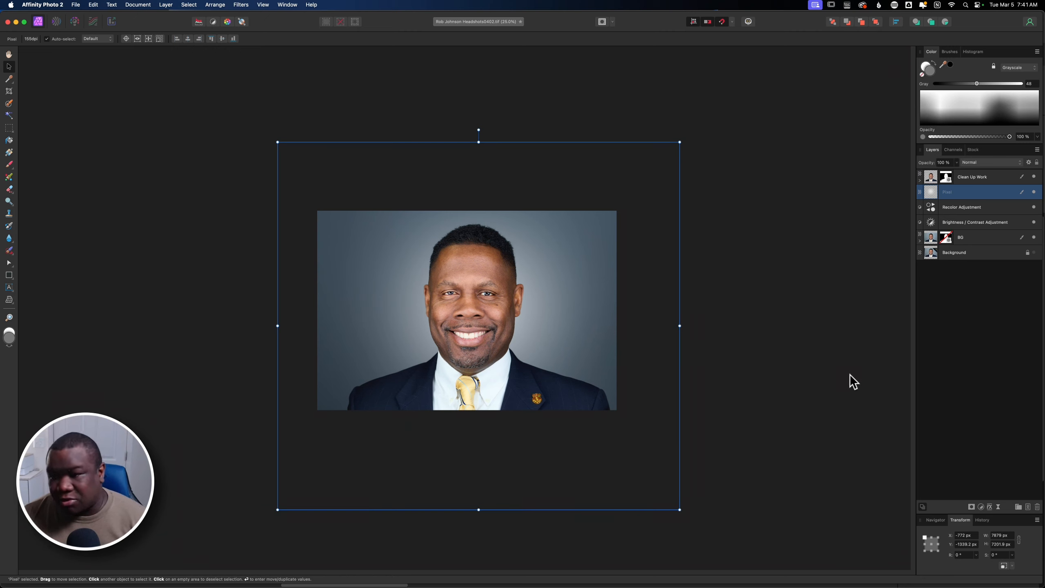
key(super+0)
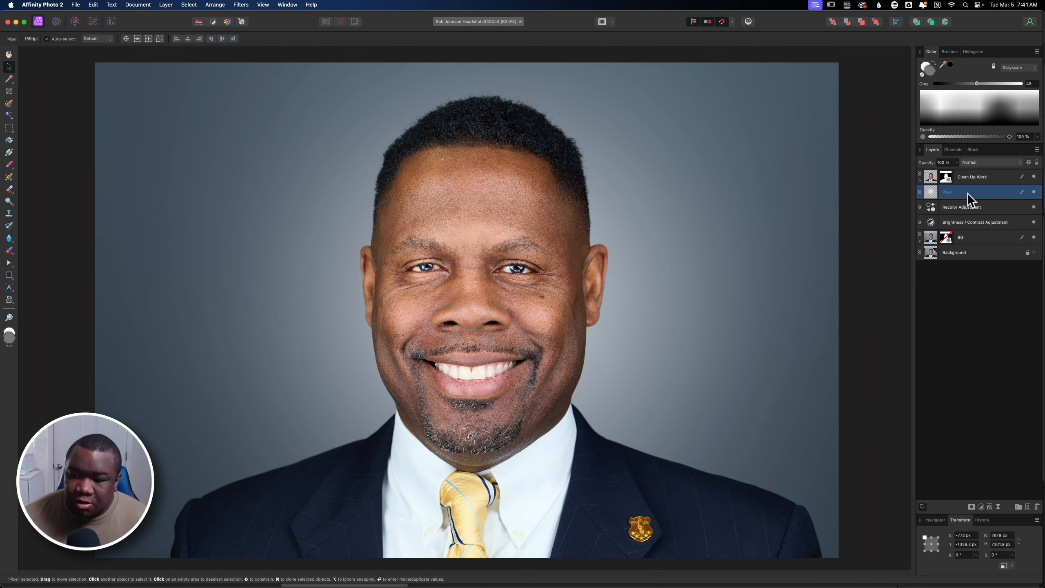
mouse_move(924, 165)
mouse_down()
mouse_move(906, 165)
mouse_move(921, 164)
mouse_up()
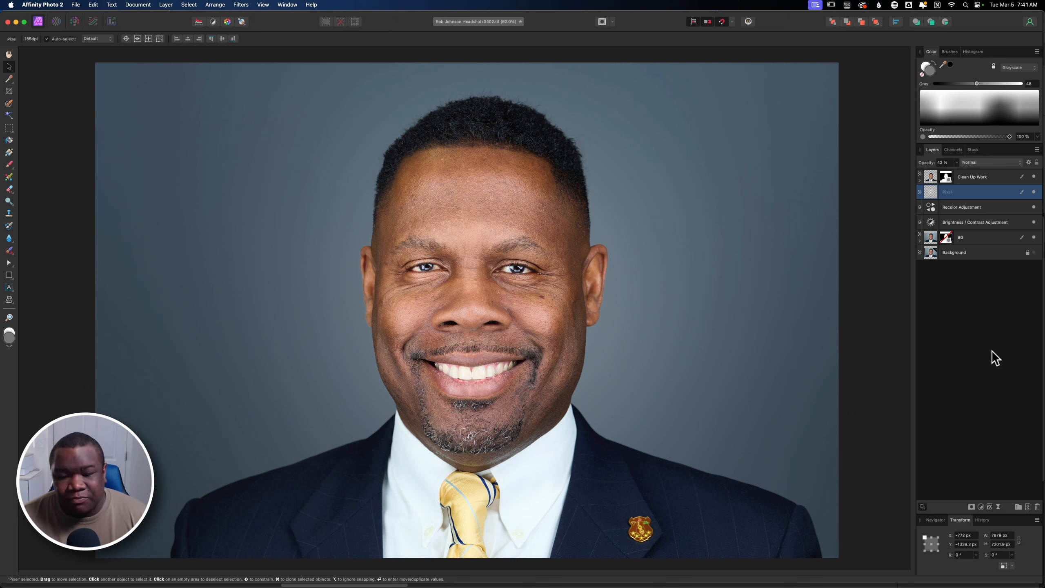
- Merge all visible layers into a new pixel layer above Clean Up Work
click(992, 180)
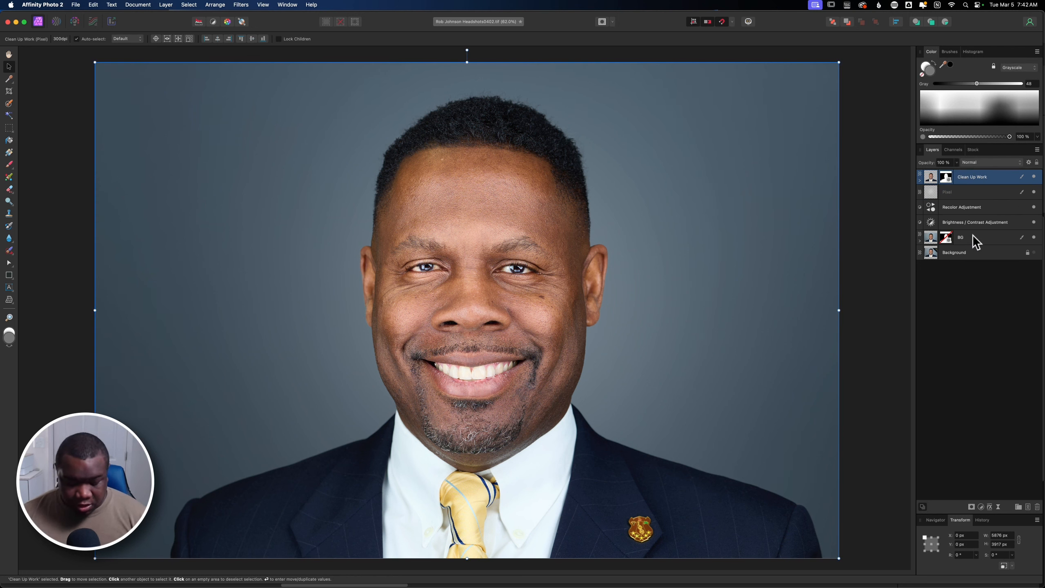
key(super+shift+n)
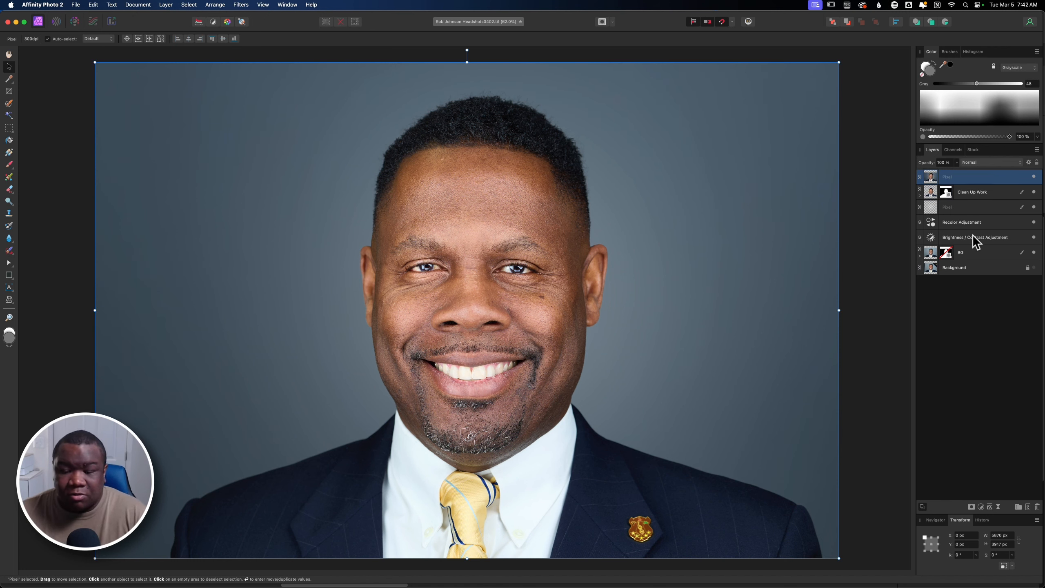
- Group the layers from Clean Up Work down to BG and name the group Look 1 Work
click(984, 197)
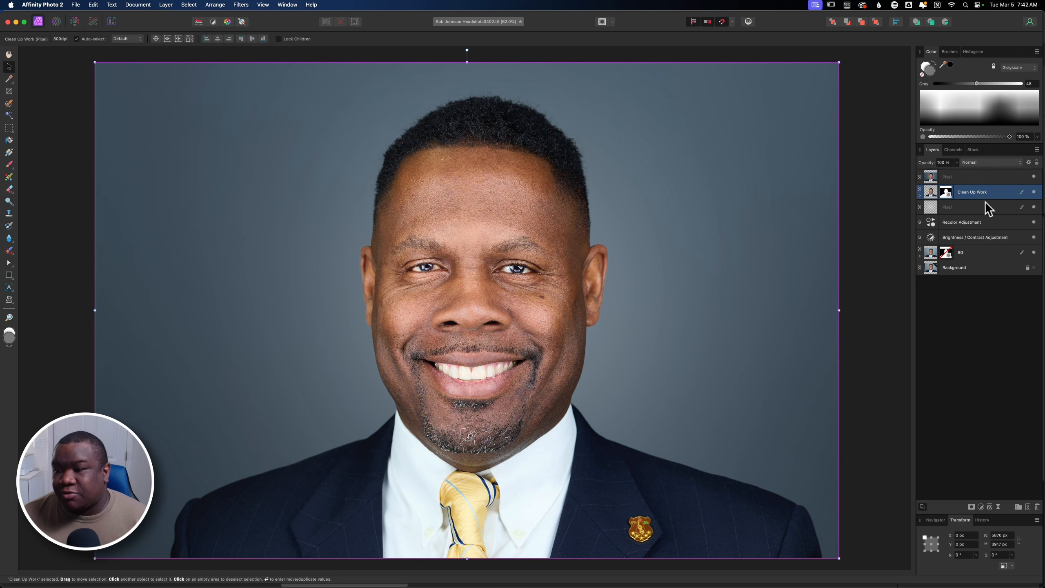
shift+click(990, 253)
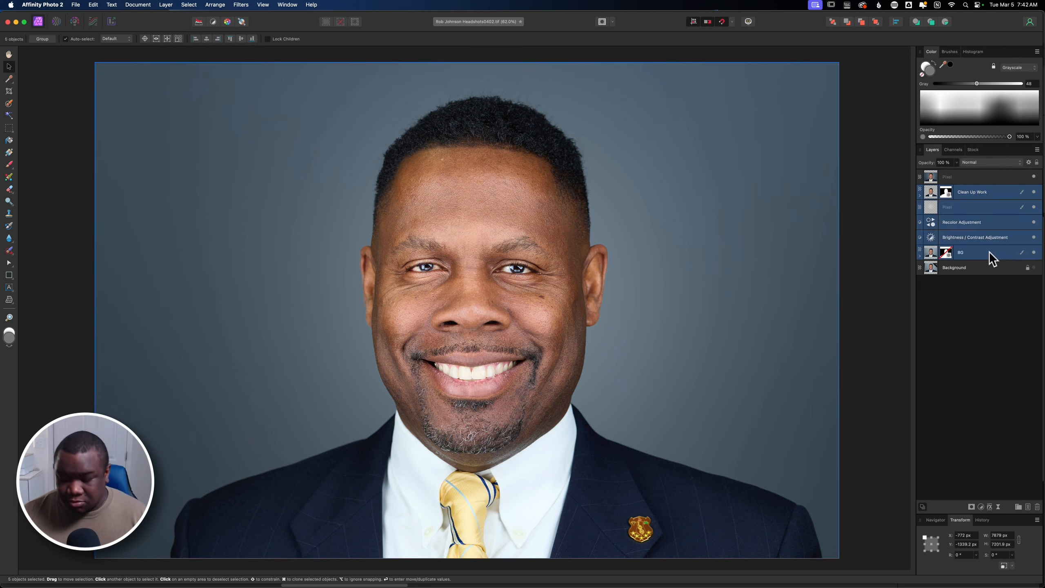
right_click(992, 258)
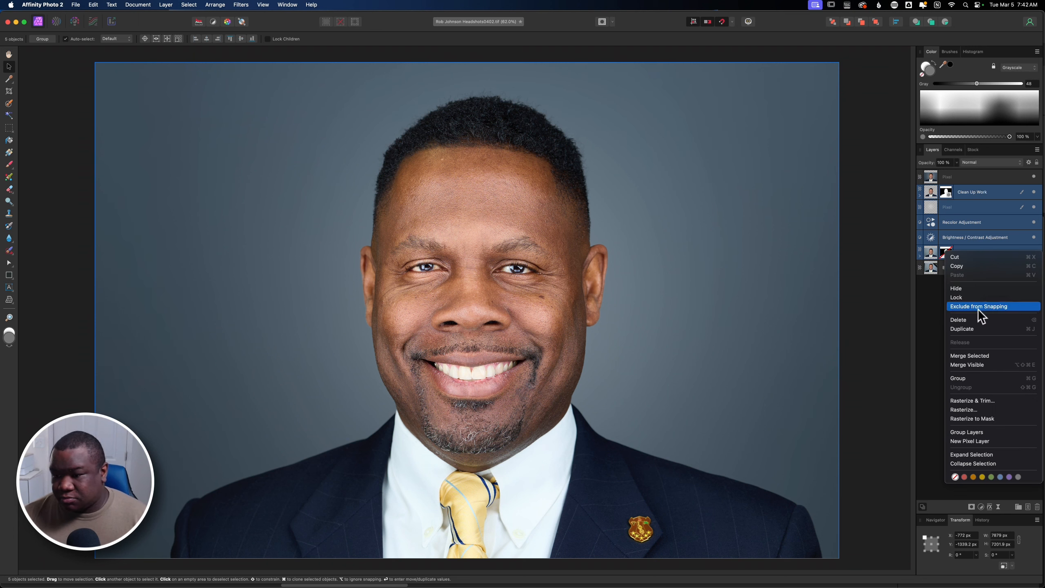
click(976, 379)
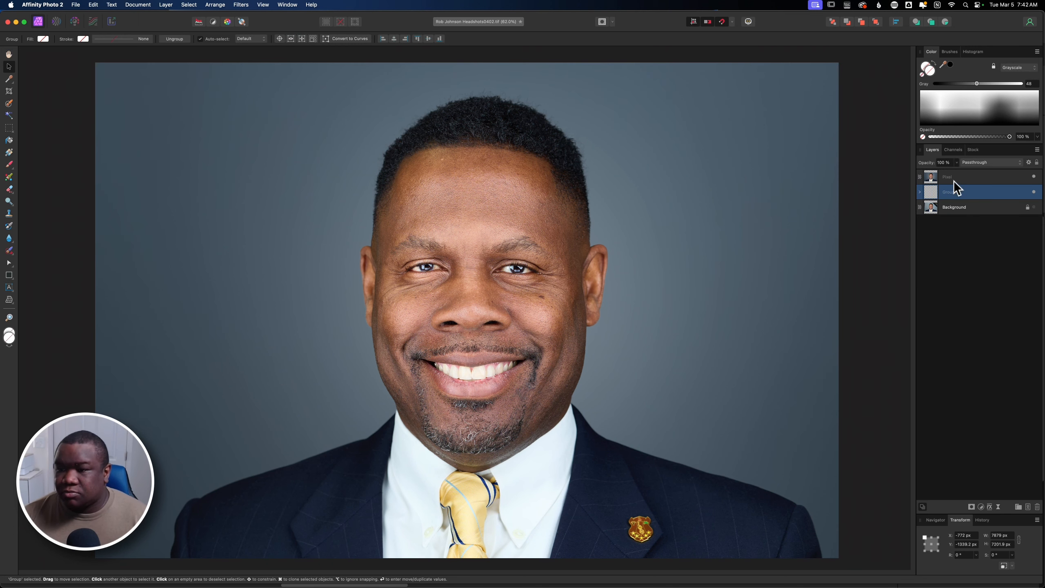
double_click(950, 191)
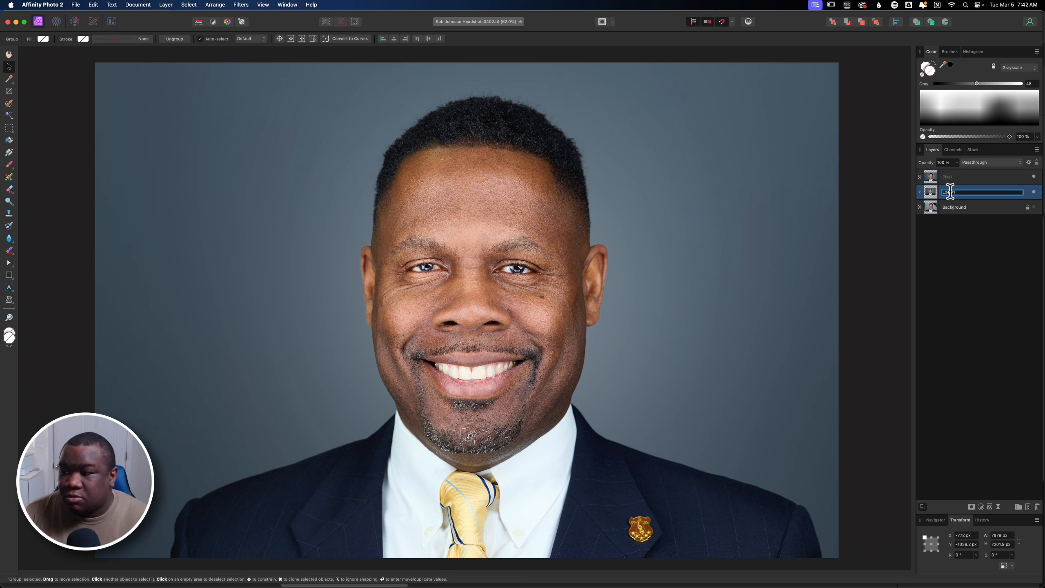
text(Look 1 Work)
key(Return)
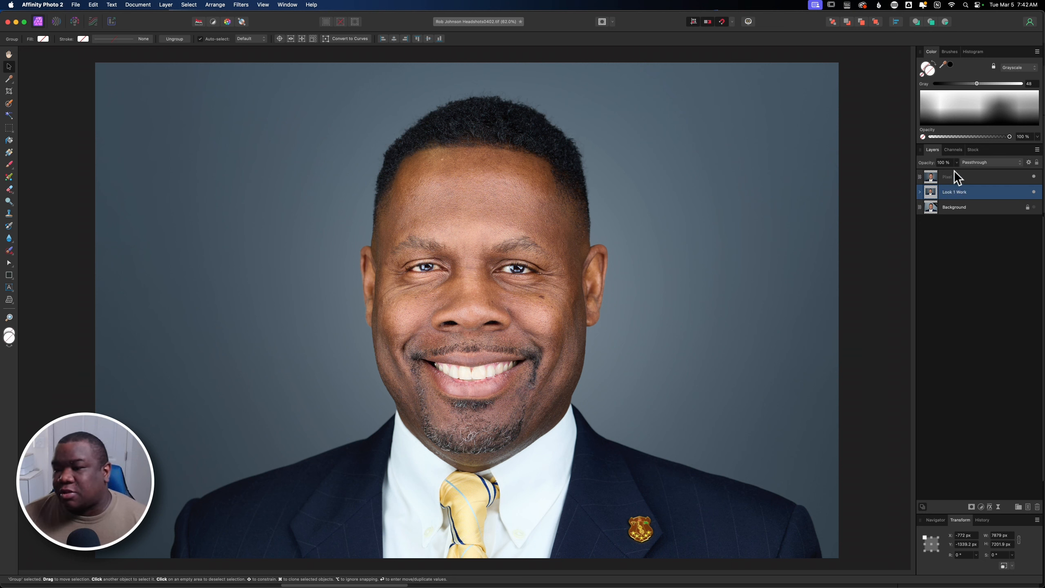
- Hide the Look 1 Work group and the merged layer, showing the Background layer to compare with the original photo
click(1034, 192)
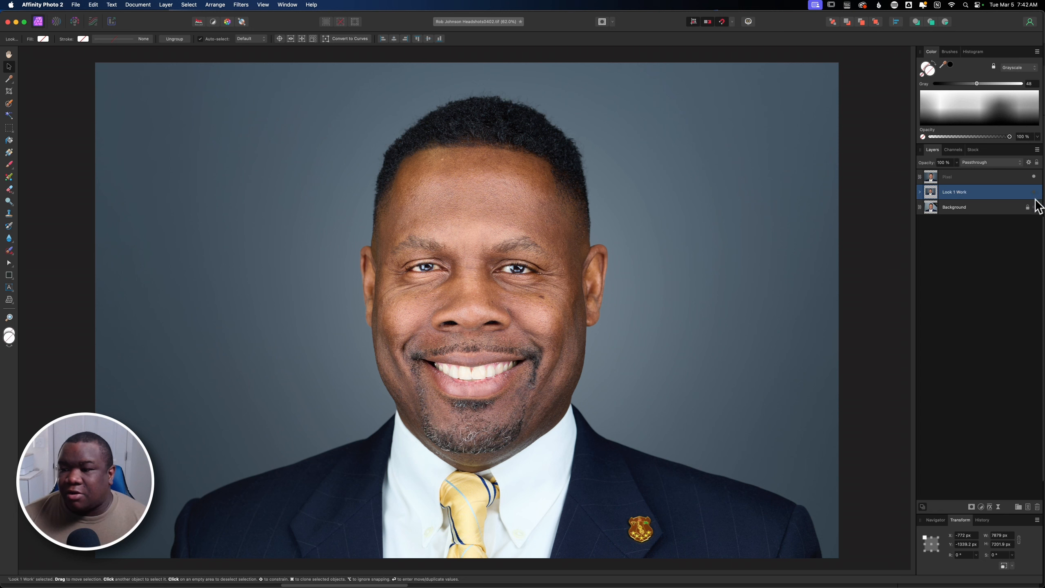
click(1034, 177)
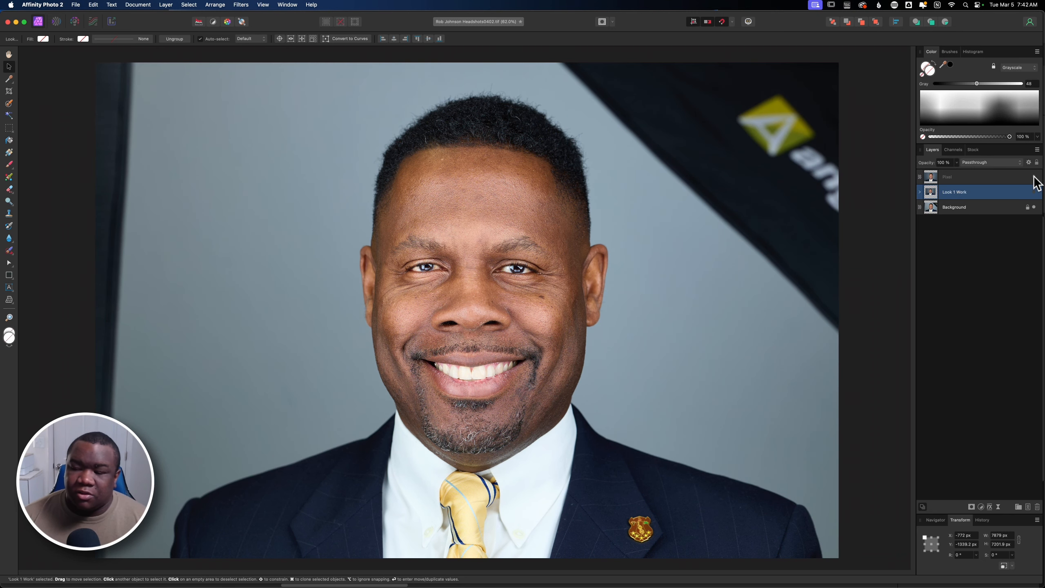
- Show the merged layer above Look 1 Work, toggling its visibility several times to compare the retouched look with the original photo
click(1034, 177)
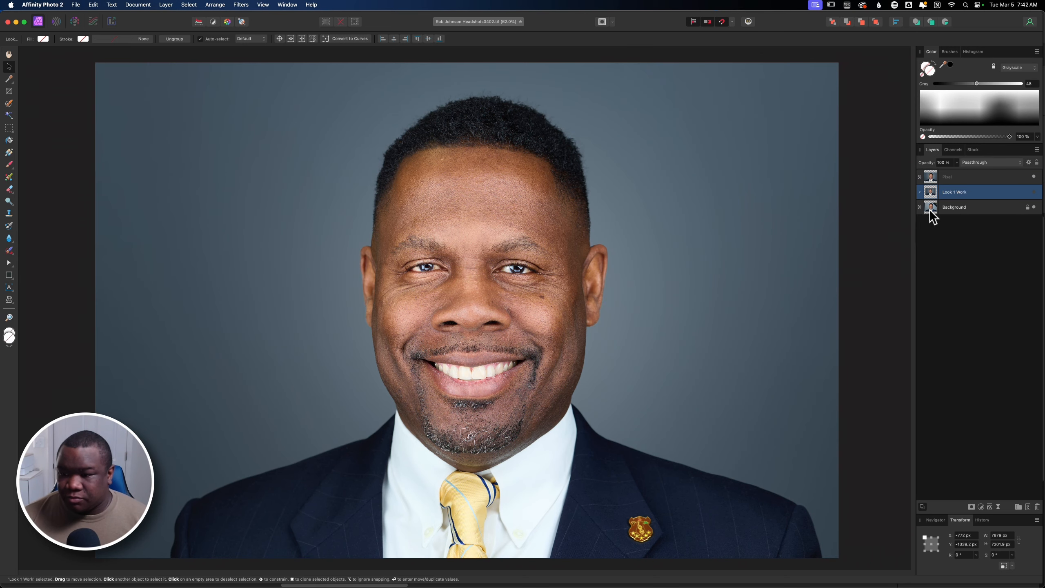
click(1033, 177)
click(1033, 178)
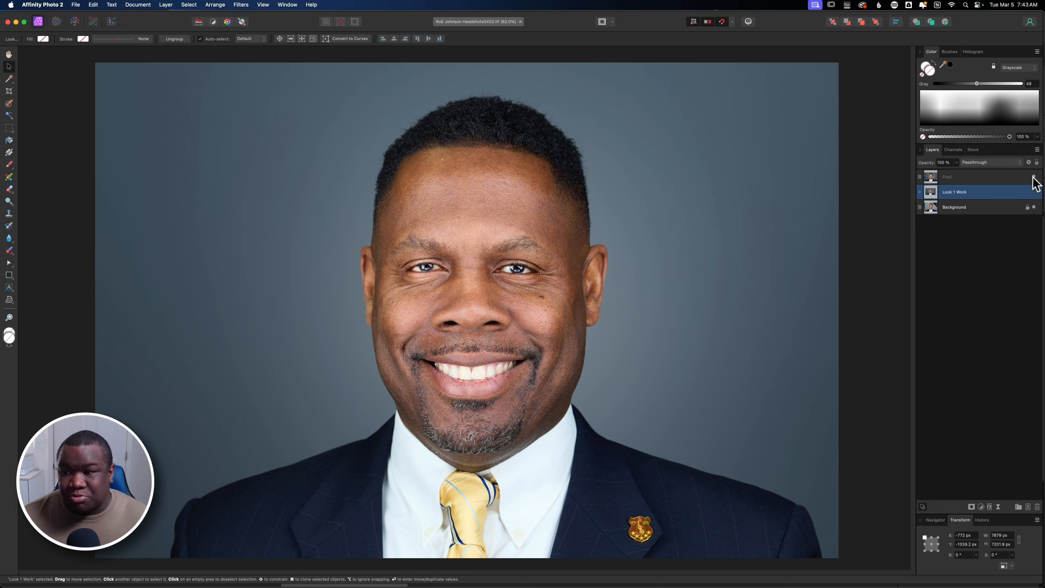
click(1033, 178)
click(1034, 178)
click(1033, 177)
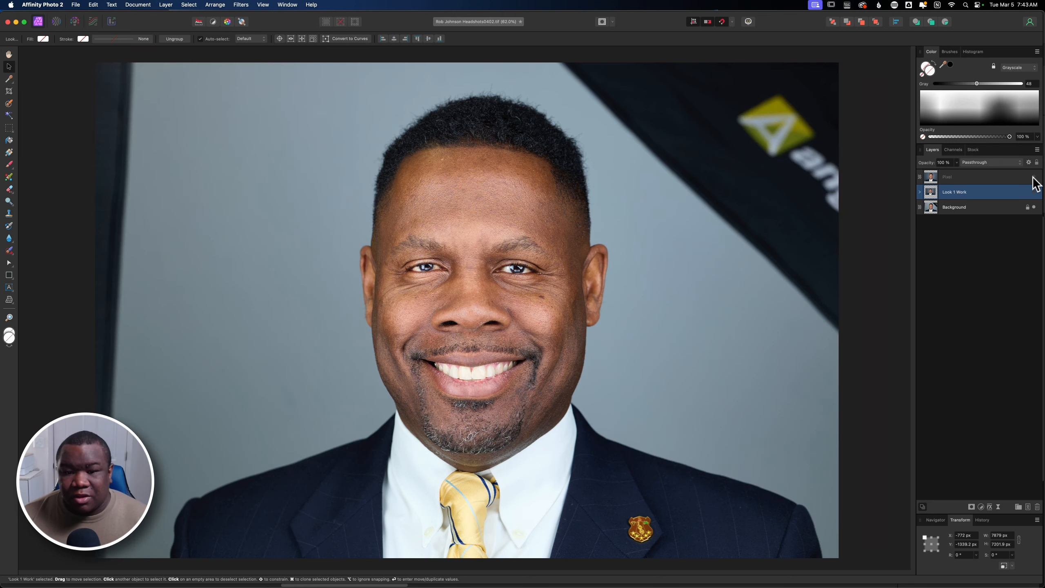
click(1033, 177)
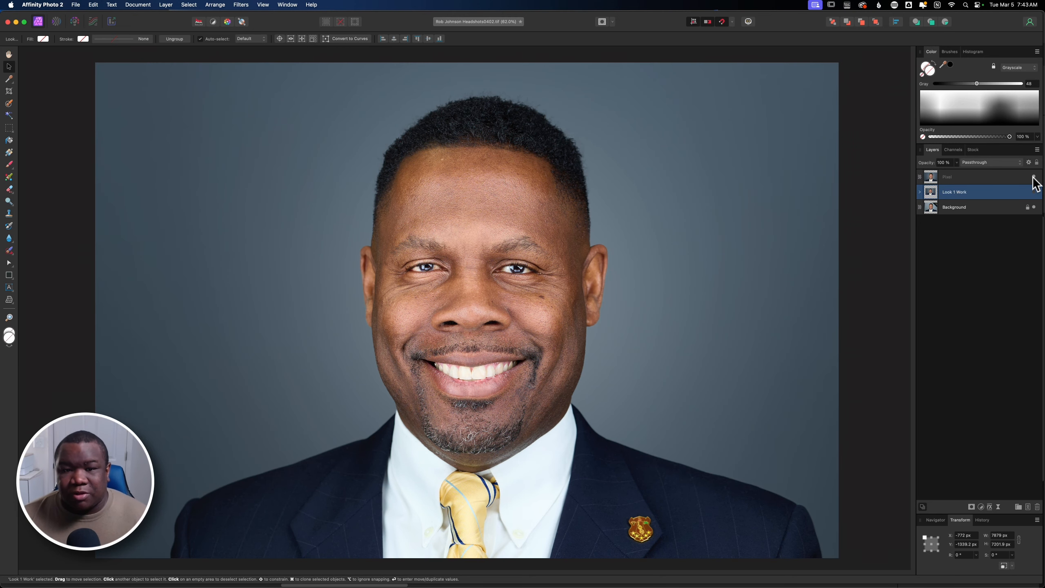
- Rename the merged pixel layer as Without Freq Separation
click(1003, 179)
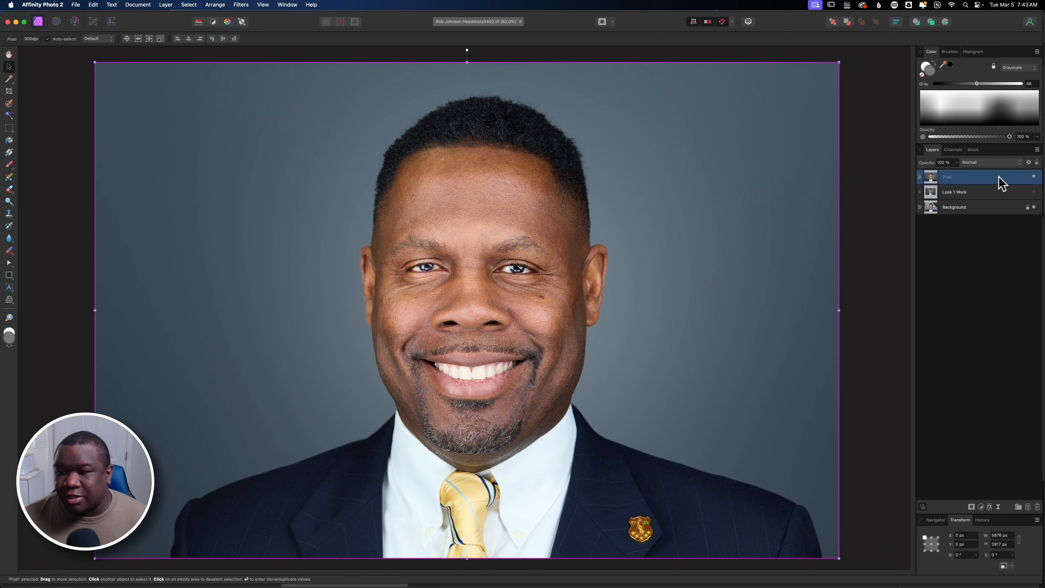
double_click(953, 177)
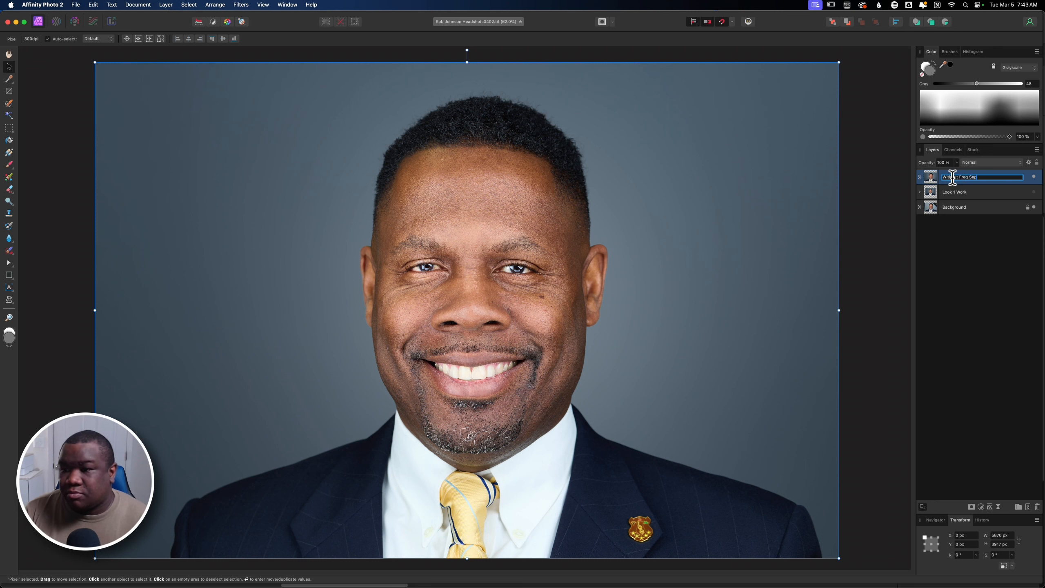
text(Without Freq Separation)
key(Return)
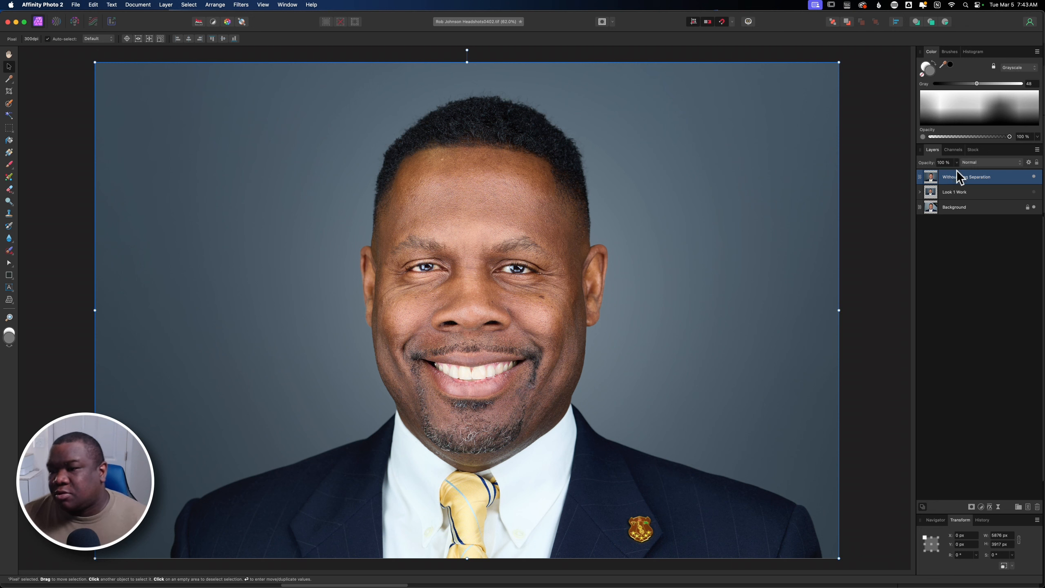
- Duplicate the Without Freq Separation layer and name the copy With Freq Sep
right_click(982, 178)
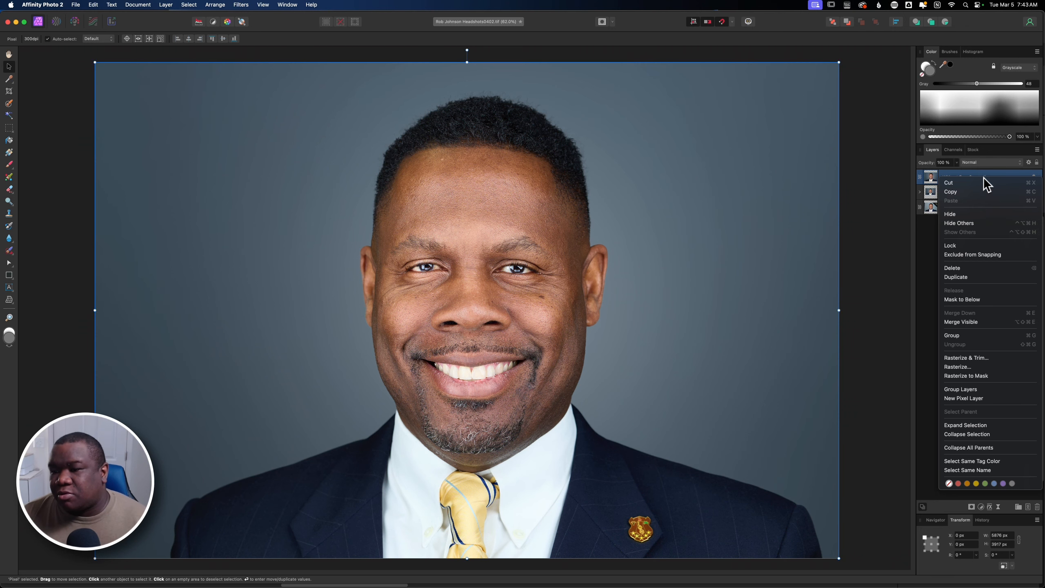
click(975, 276)
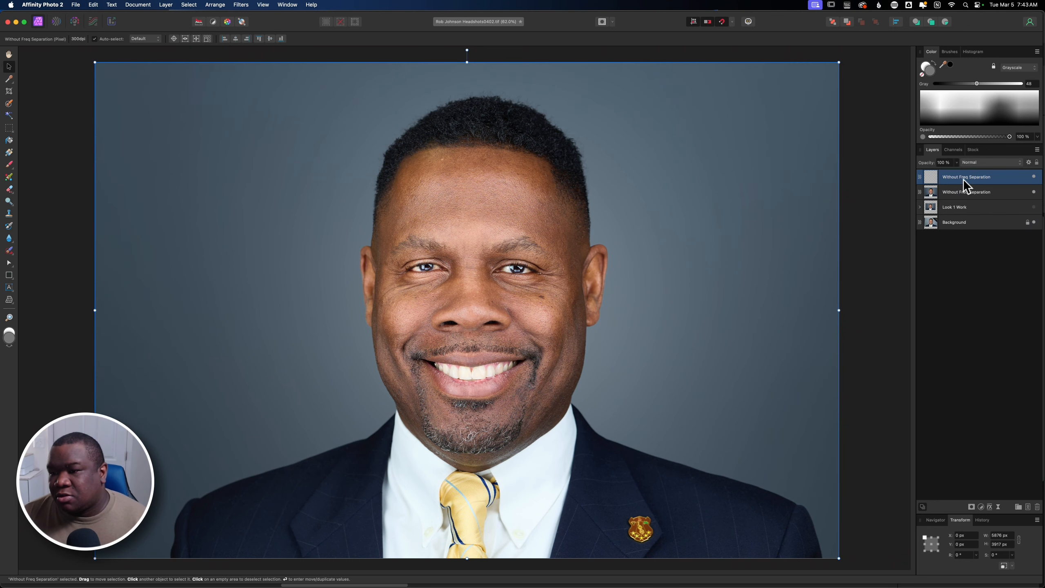
double_click(963, 177)
text(With Freq)
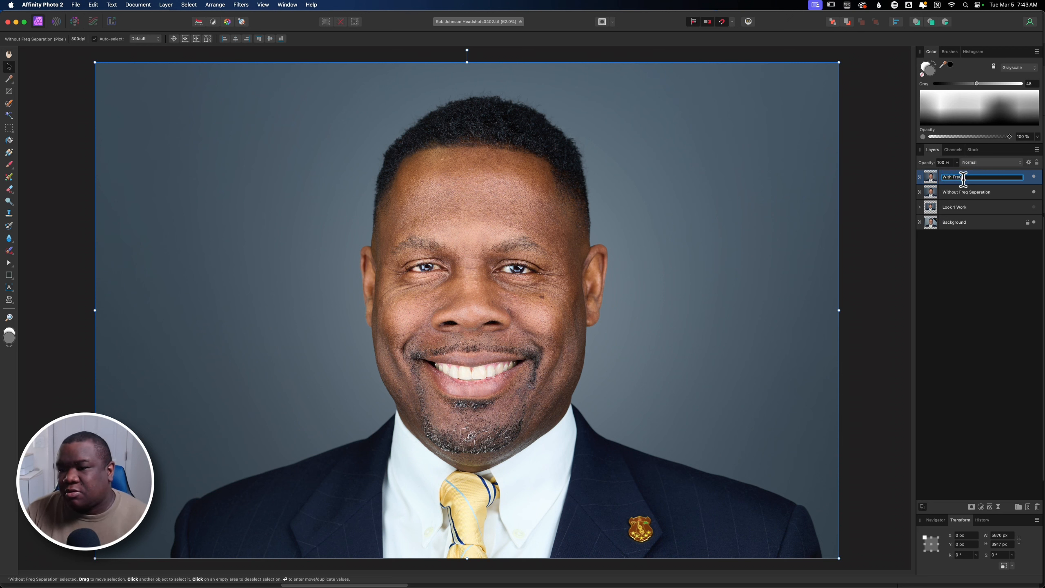
text(Sep)
key(Return)
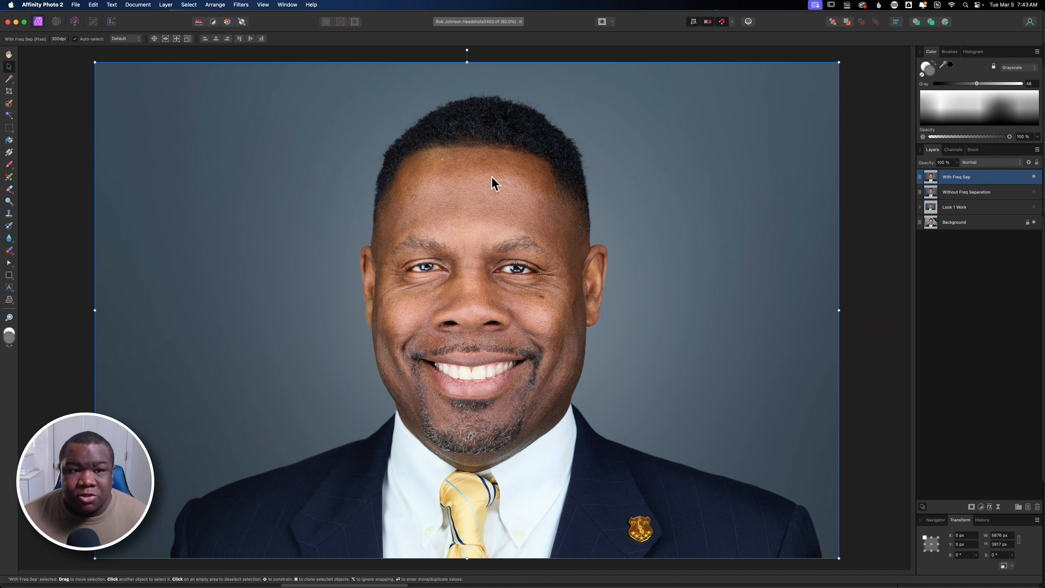
- Start a Gaussian Frequency Separation on the With Freq Sep layer, try larger radii and bring the radius down to about 5.1 px
click(246, 6)
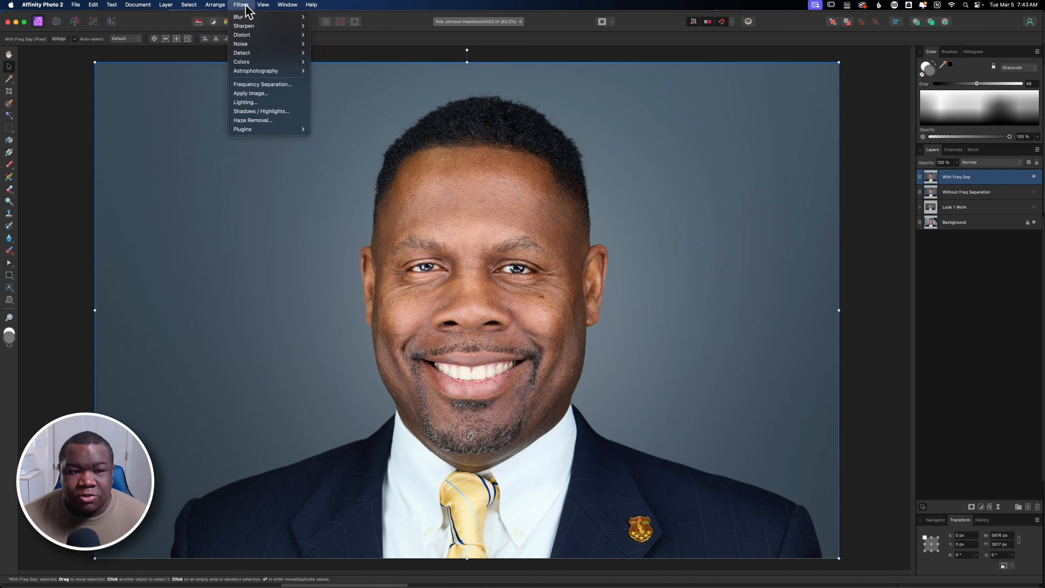
click(288, 85)
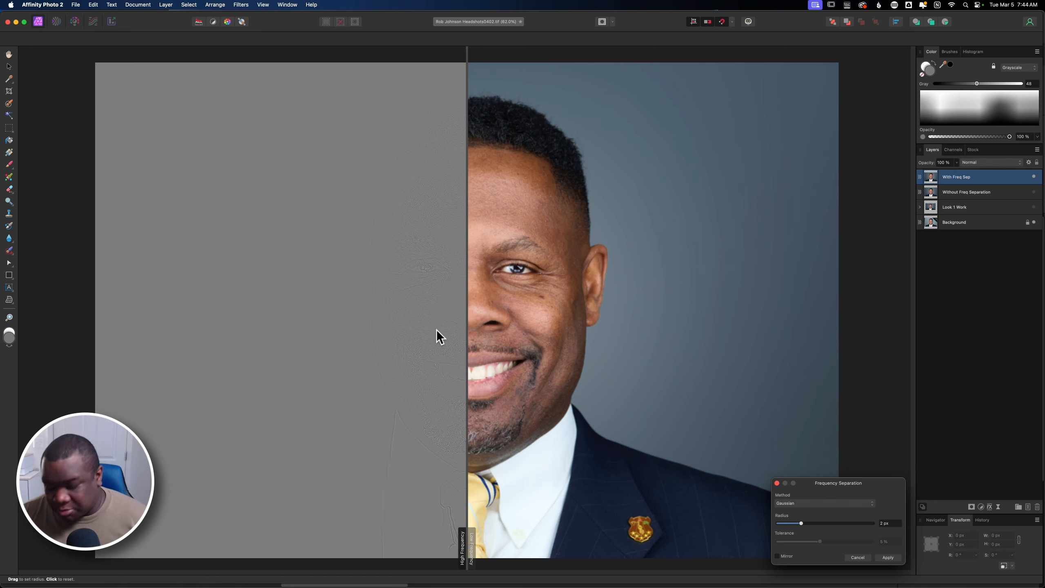
key(super+1)
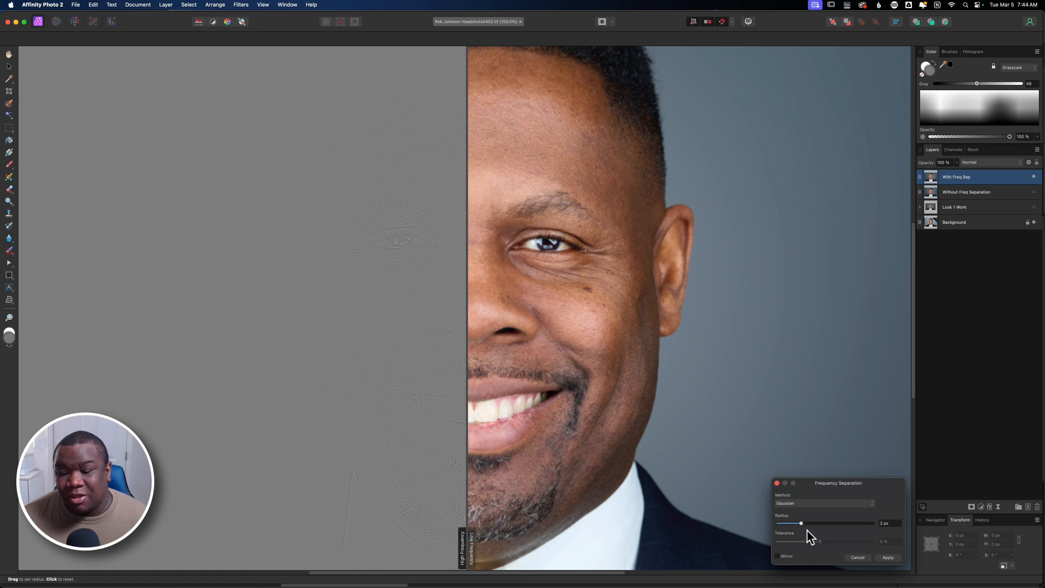
drag(802, 524, 840, 531)
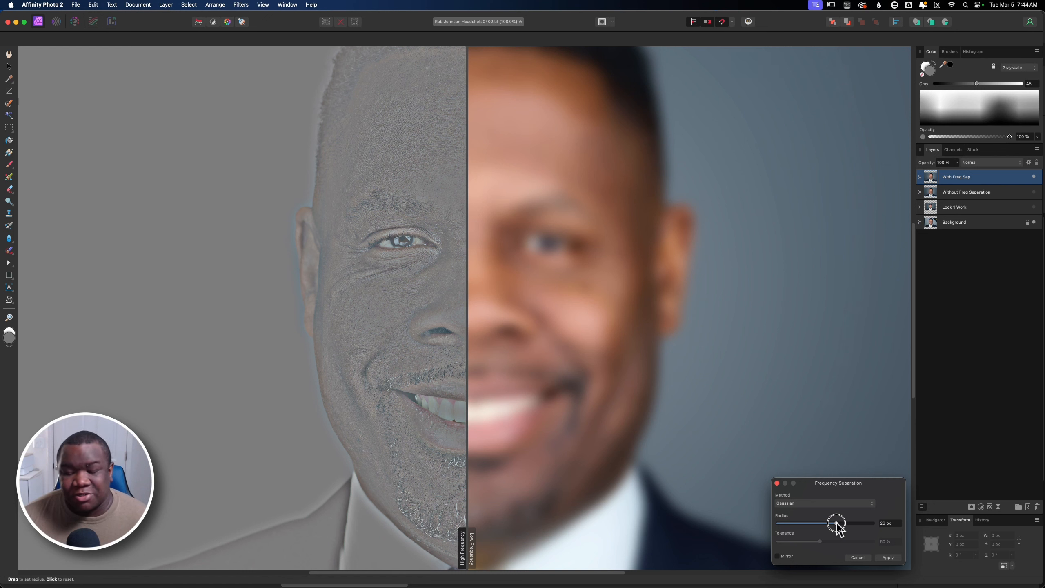
drag(838, 530, 833, 529)
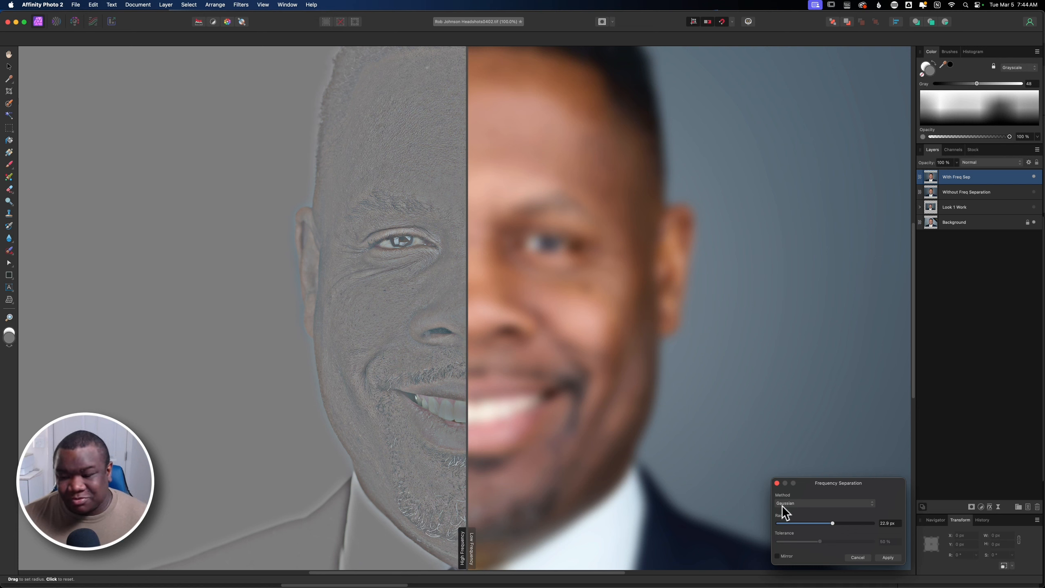
drag(832, 525, 807, 528)
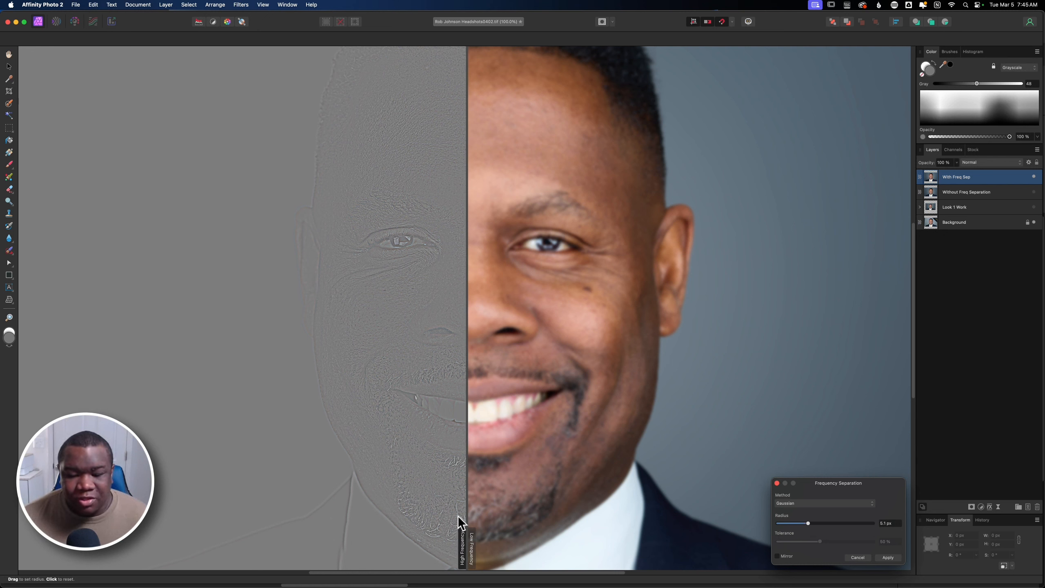
- Sweep the split preview across the face to compare high and low frequency detail, and set the separation radius to 4 px
mouse_move(466, 537)
mouse_down()
mouse_move(491, 537)
mouse_move(482, 537)
mouse_up()
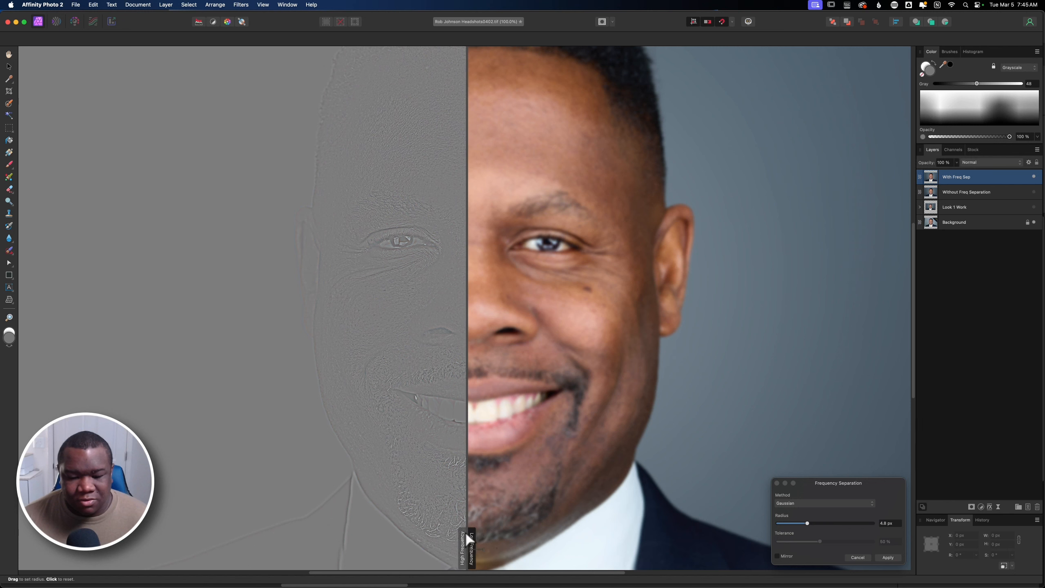
drag(468, 534, 667, 525)
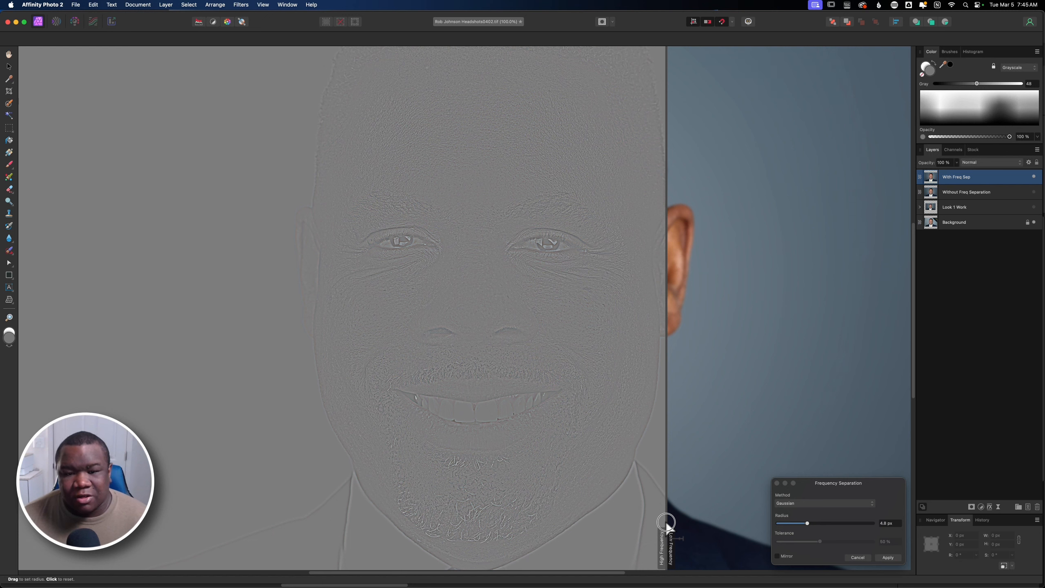
drag(666, 523, 485, 532)
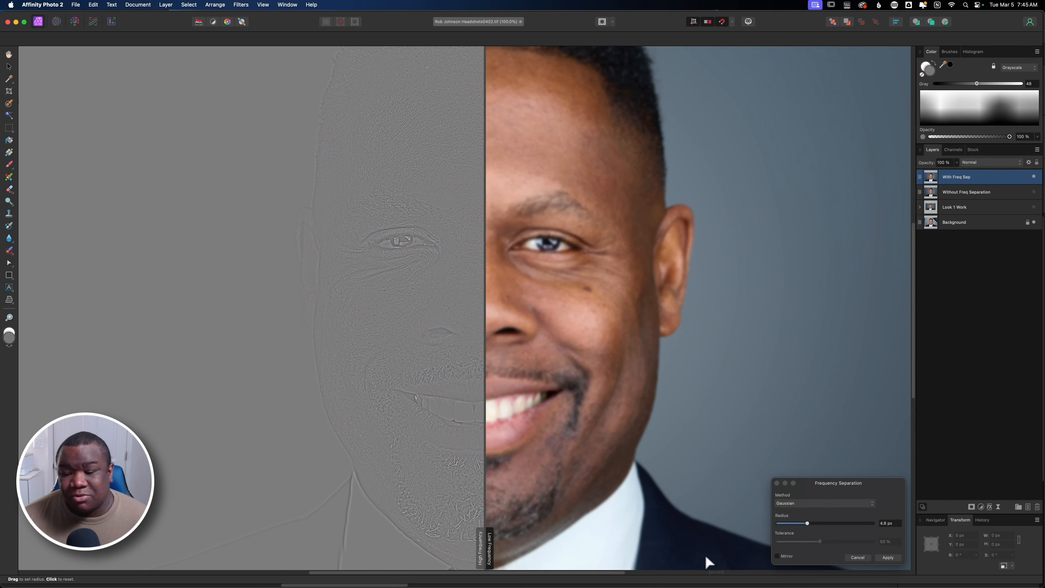
mouse_move(804, 525)
mouse_down()
mouse_move(792, 524)
mouse_move(805, 523)
mouse_up()
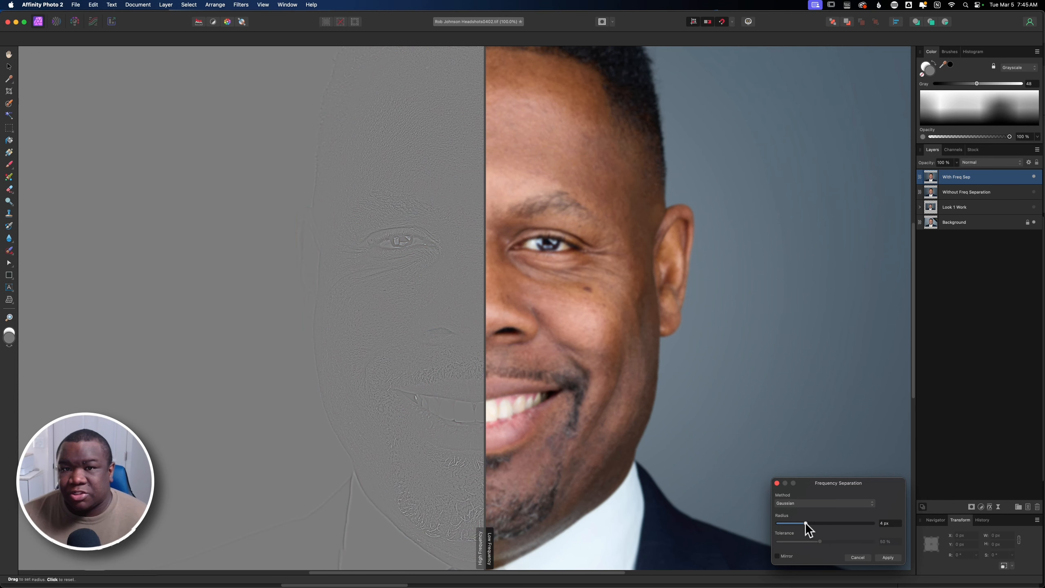
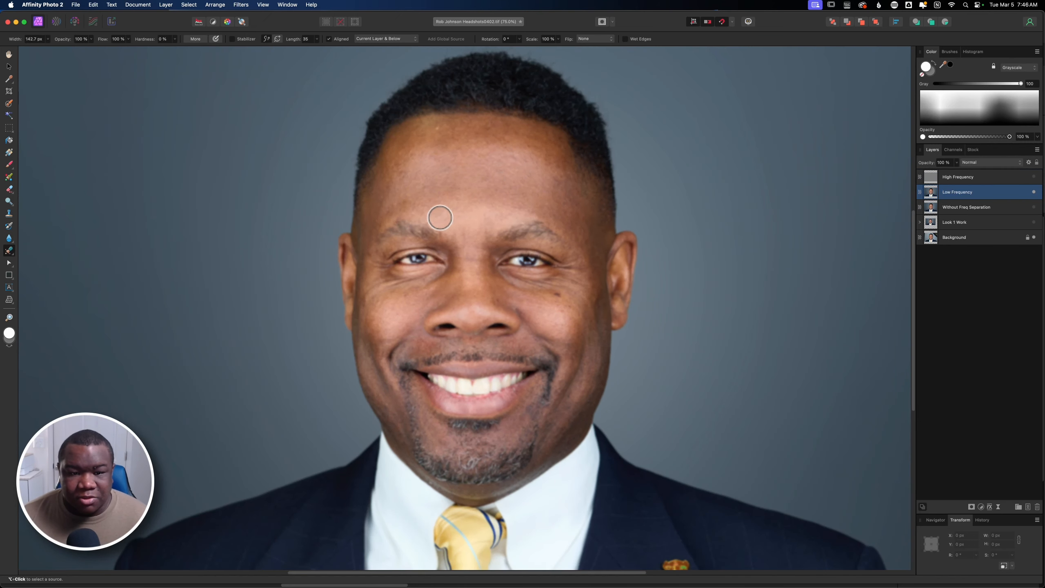
- Smooth the forehead tone just above the inner eyebrow on the Low Frequency layer with the Healing Brush, sampling nearby forehead skin
click(519, 210)
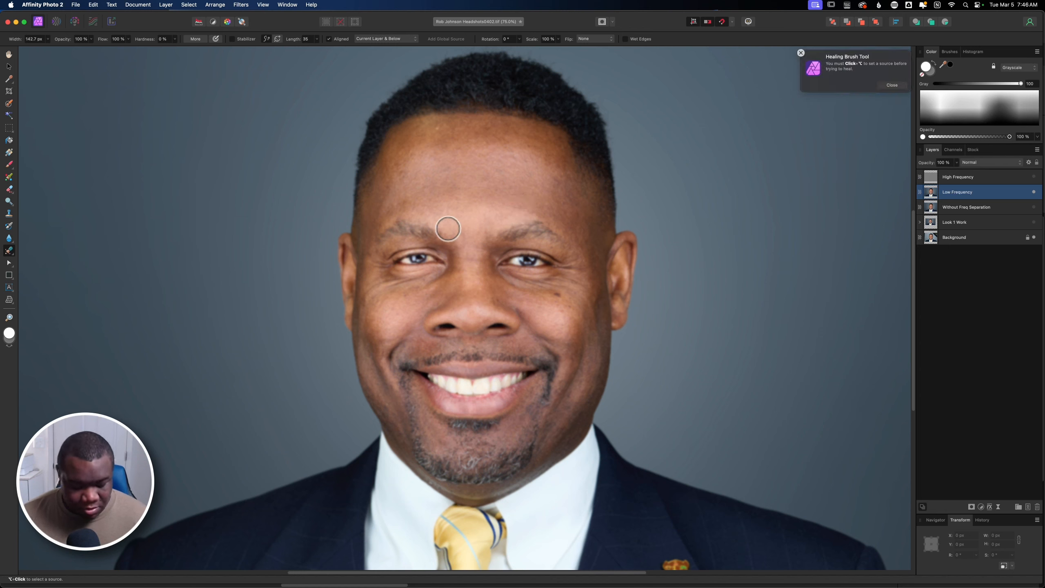
alt+click(477, 204)
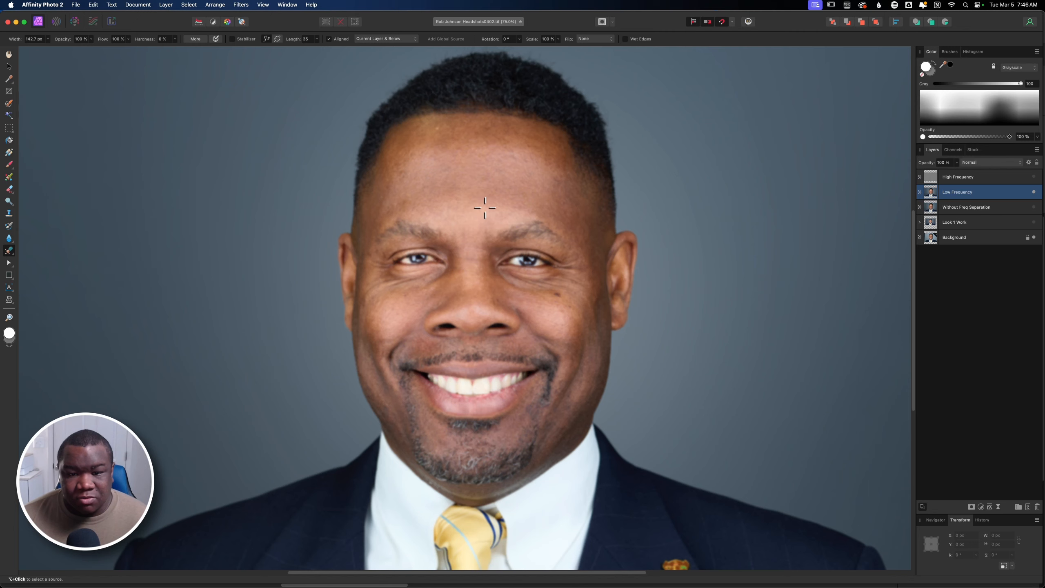
drag(510, 213, 502, 220)
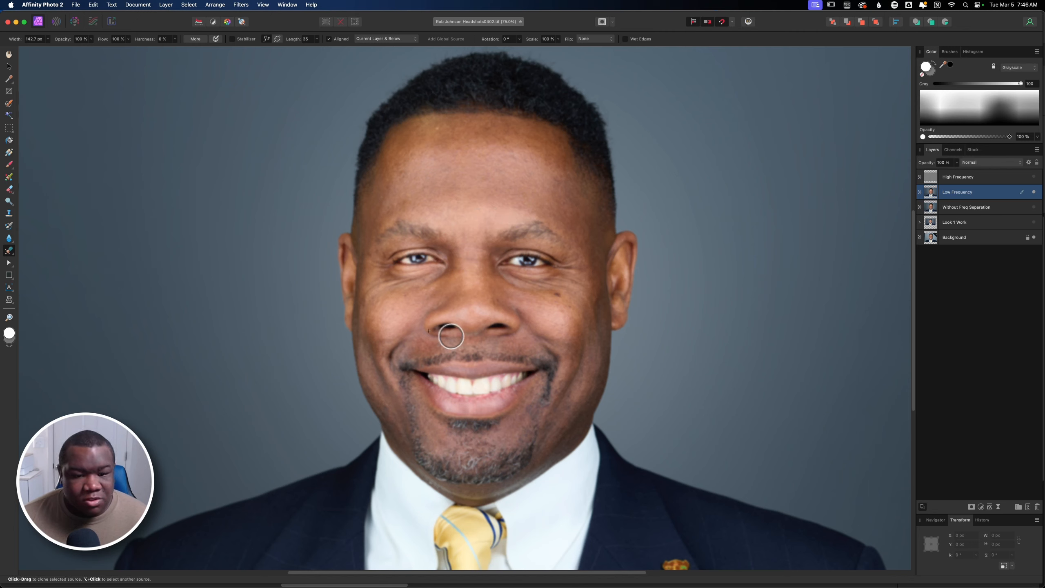
- Even out the skin tone on the cheek beside the nose on the Low Frequency layer, resampling healing sources from nearby cheek skin
alt+click(385, 330)
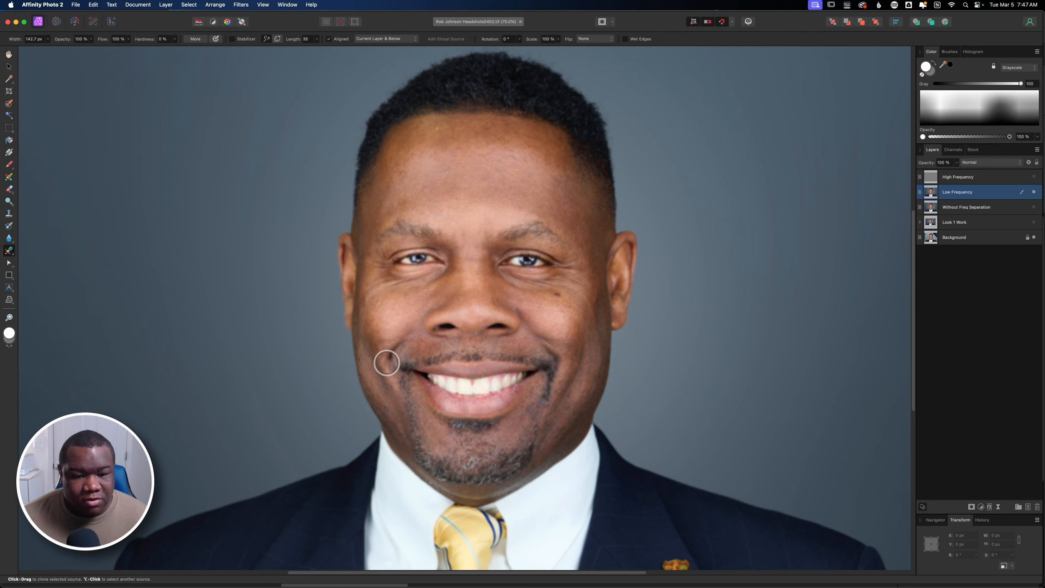
alt+click(382, 329)
drag(376, 323, 381, 327)
alt+click(381, 307)
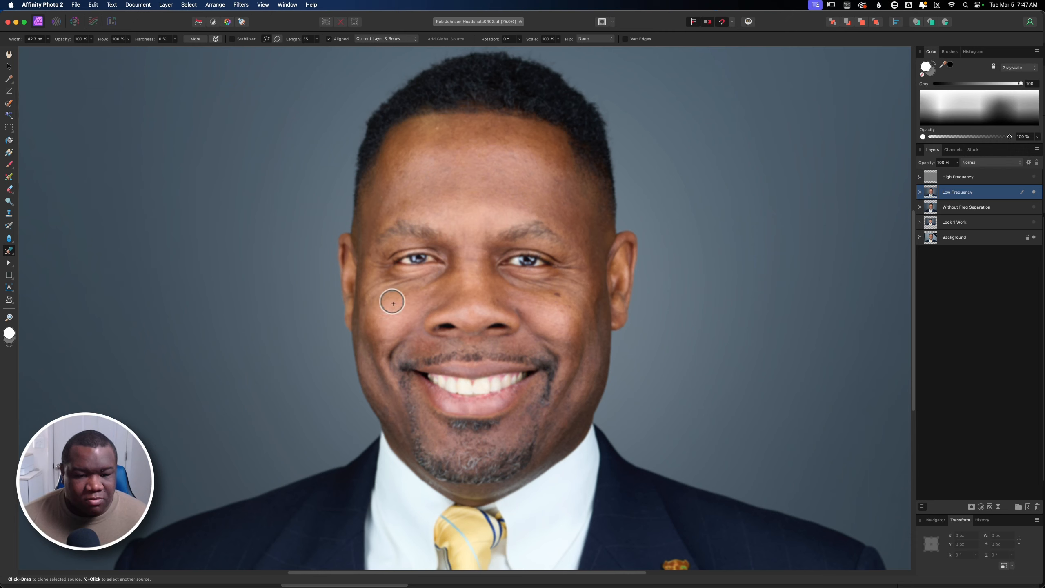
alt+click(407, 299)
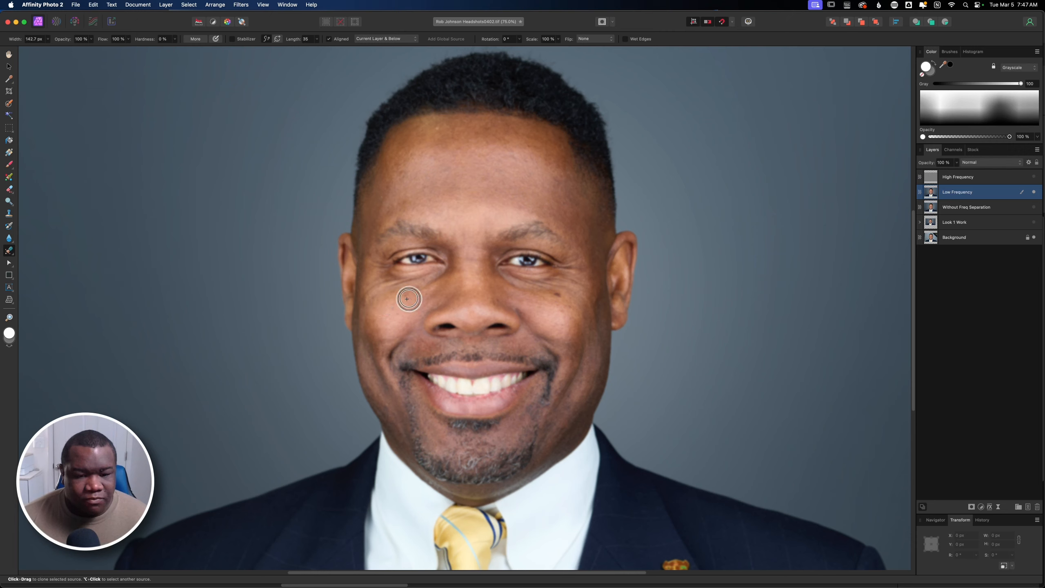
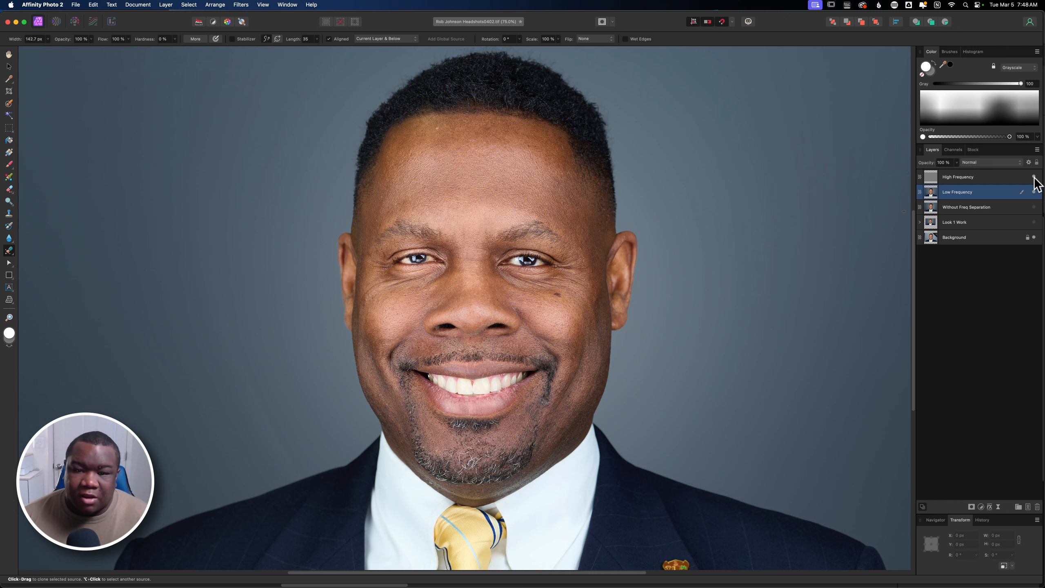
- Lower the High Frequency layer's opacity to 81%
click(999, 179)
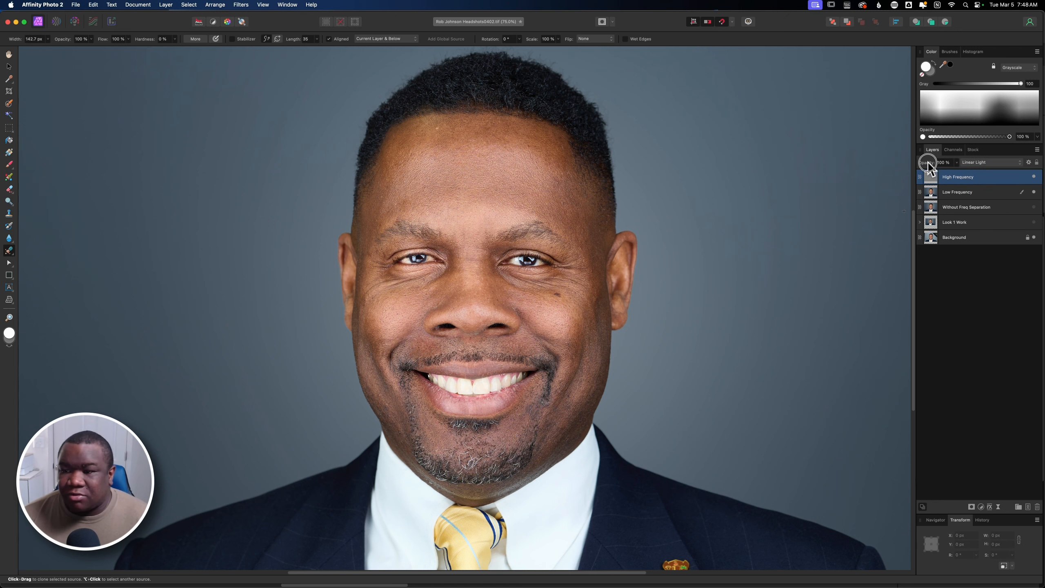
drag(933, 165, 921, 166)
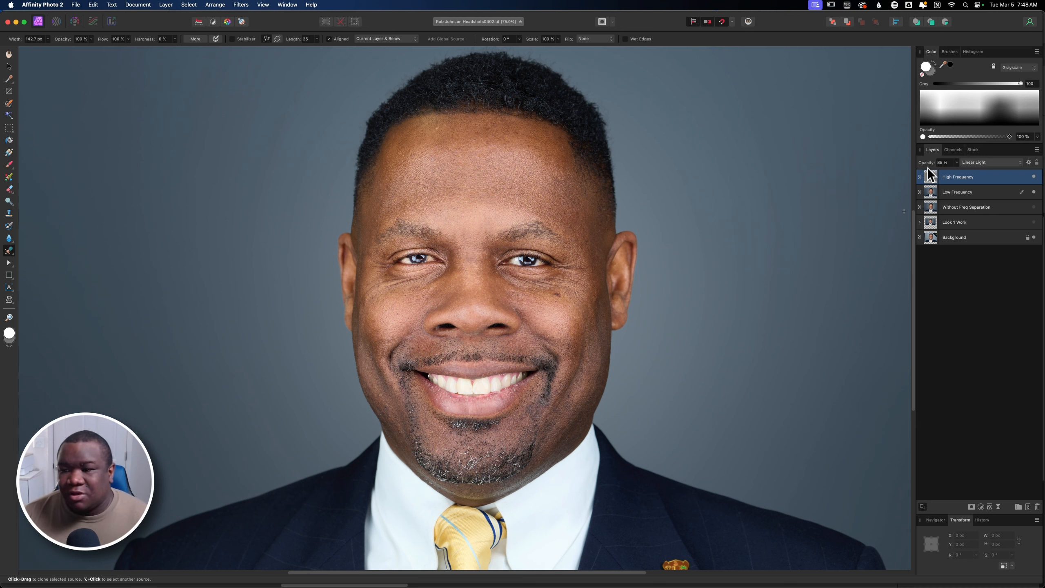
drag(928, 165, 926, 165)
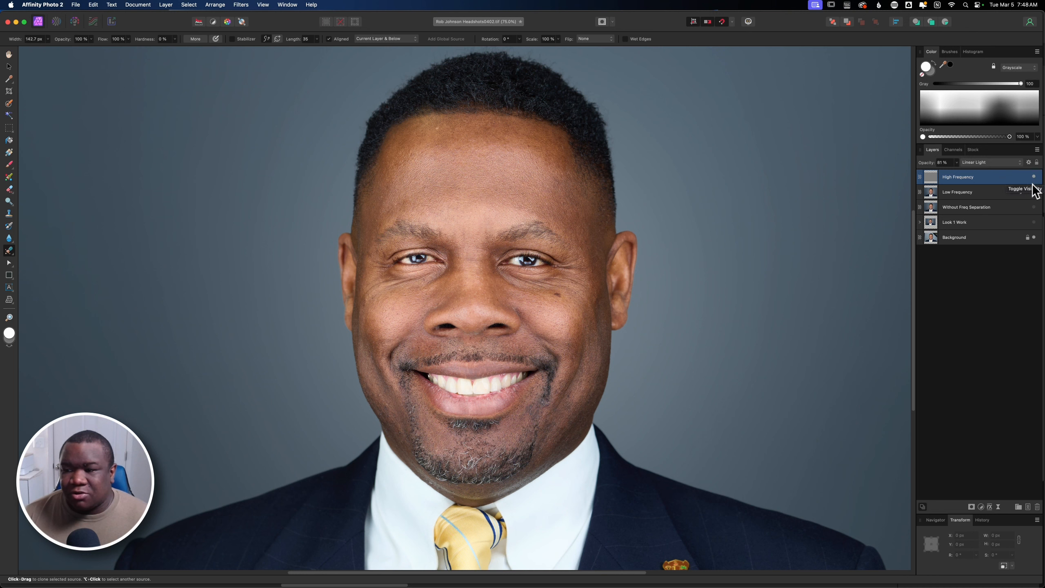
- Group the High Frequency and Low Frequency layers and name the group With Freq Sep
shift+click(971, 194)
key(super+g)
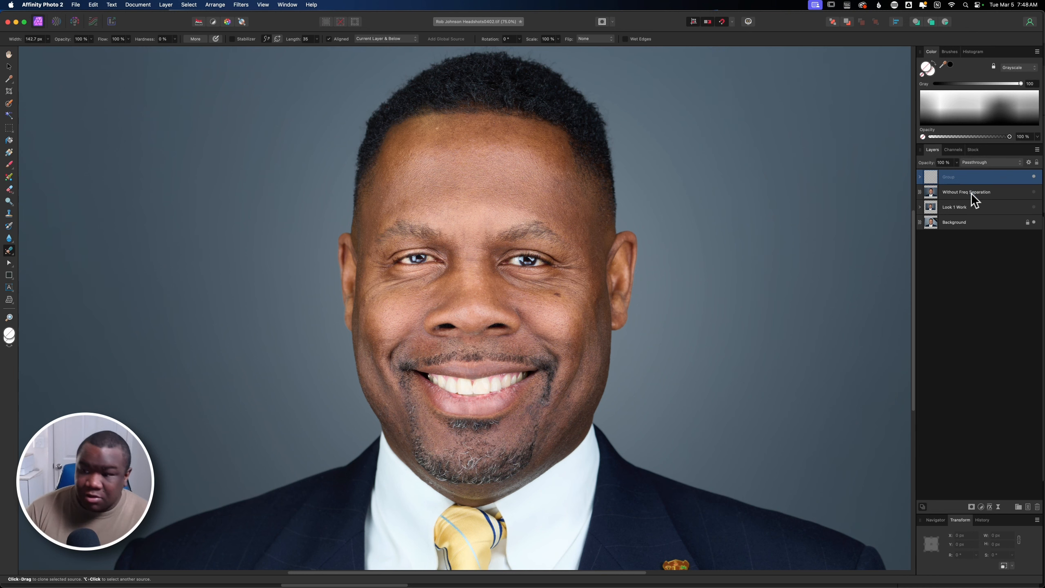
double_click(951, 177)
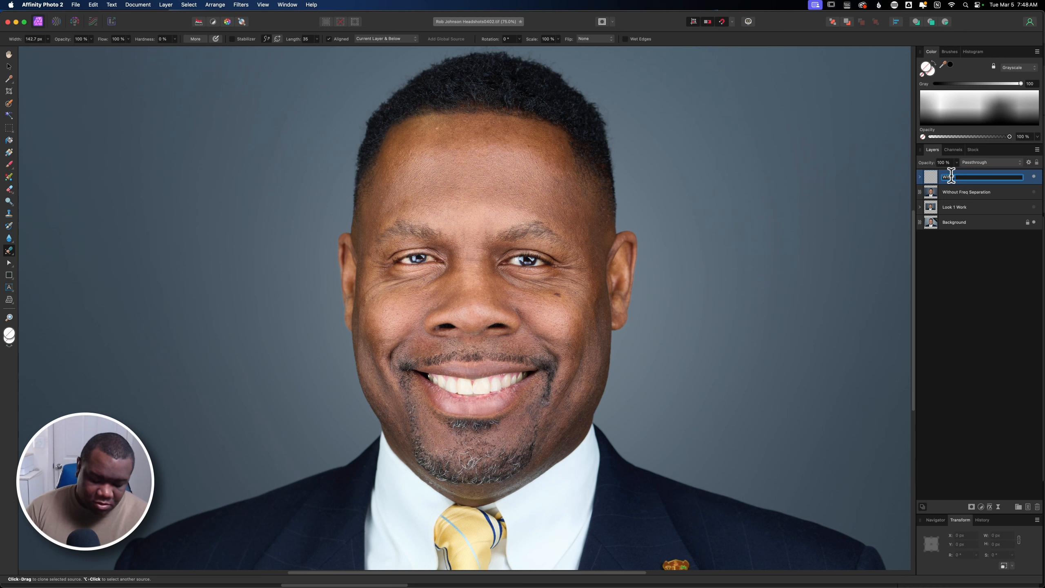
text(With Freq Sep)
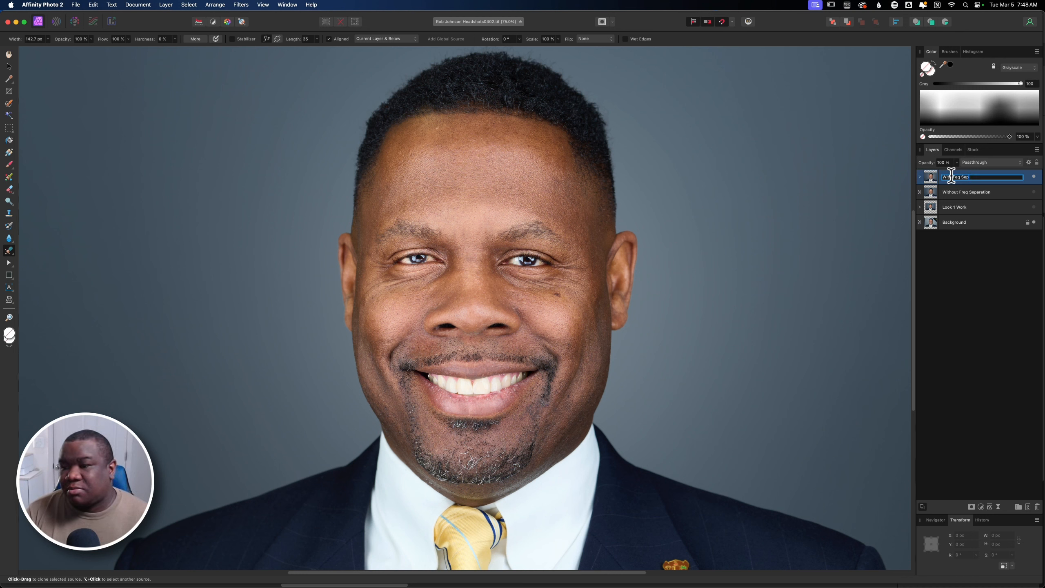
- Confirm the group name and compare the portrait with the frequency separation group hidden and shown
key(Return)
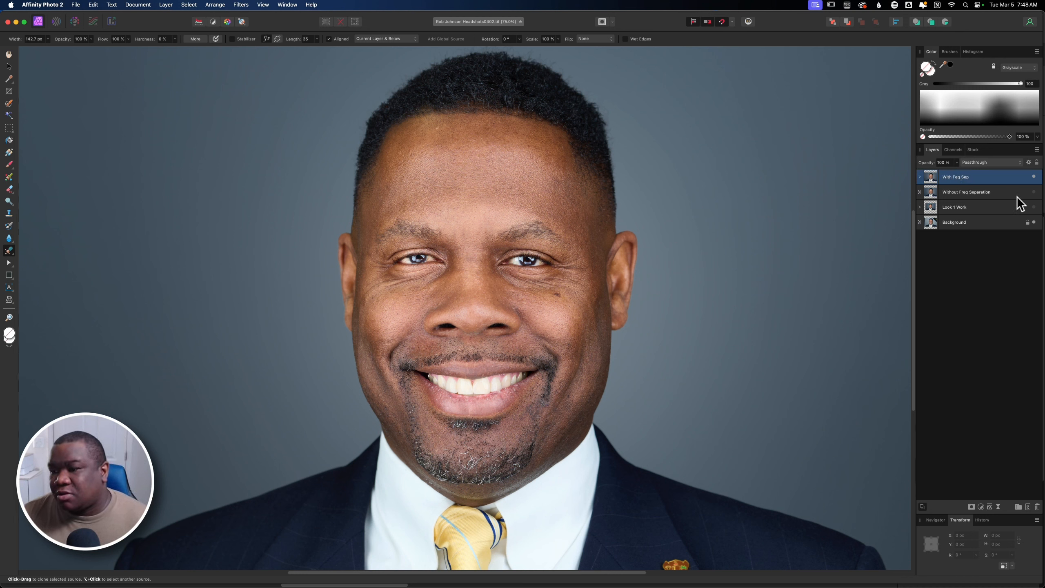
click(1034, 177)
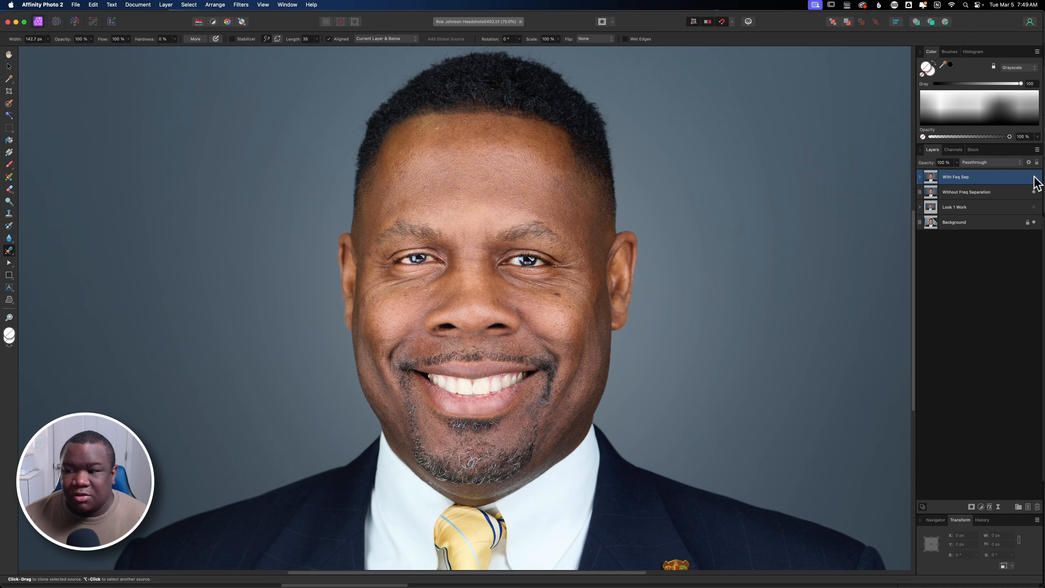
click(1034, 176)
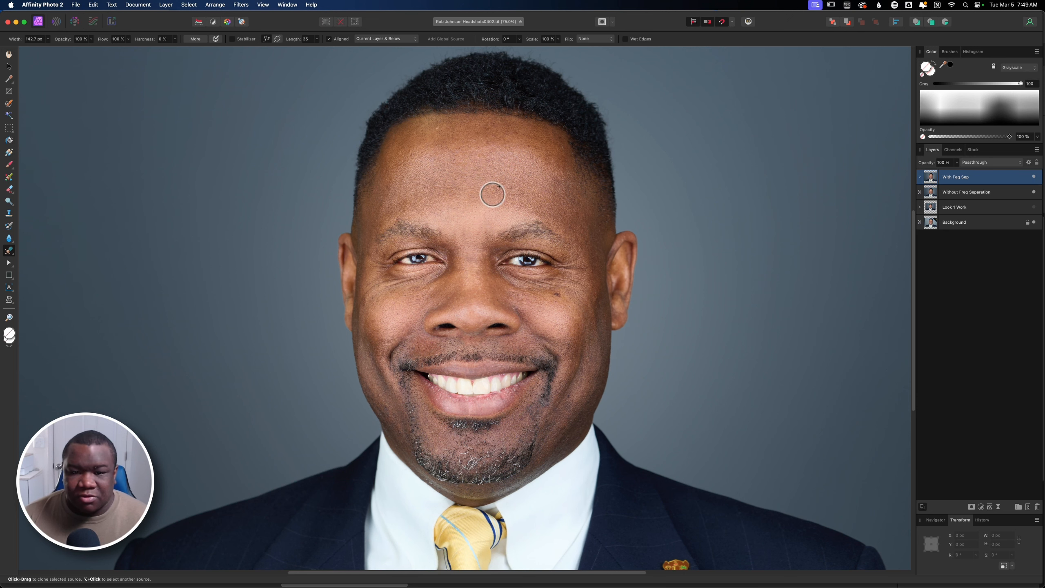
click(1034, 177)
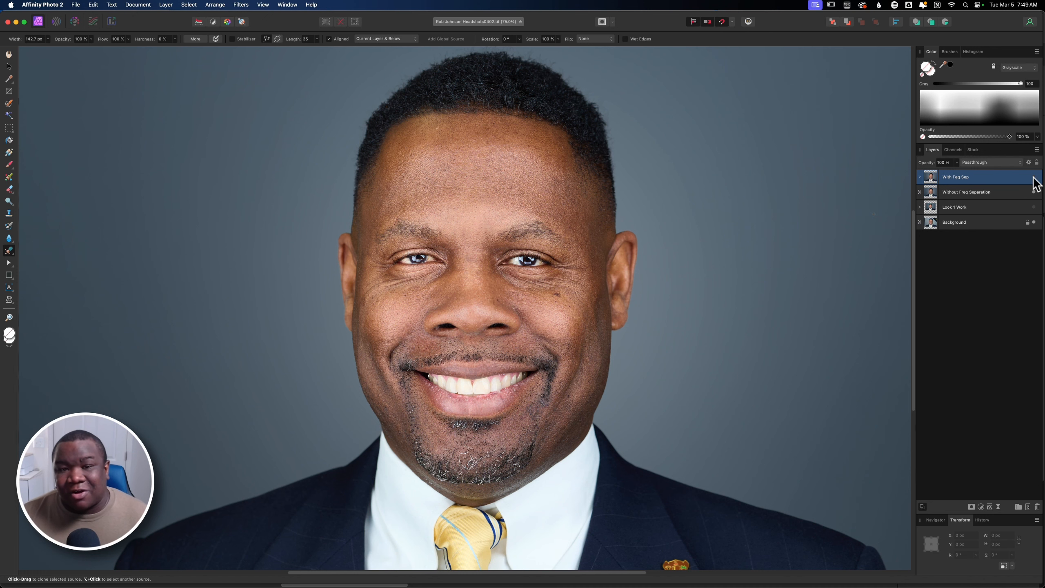
click(1034, 178)
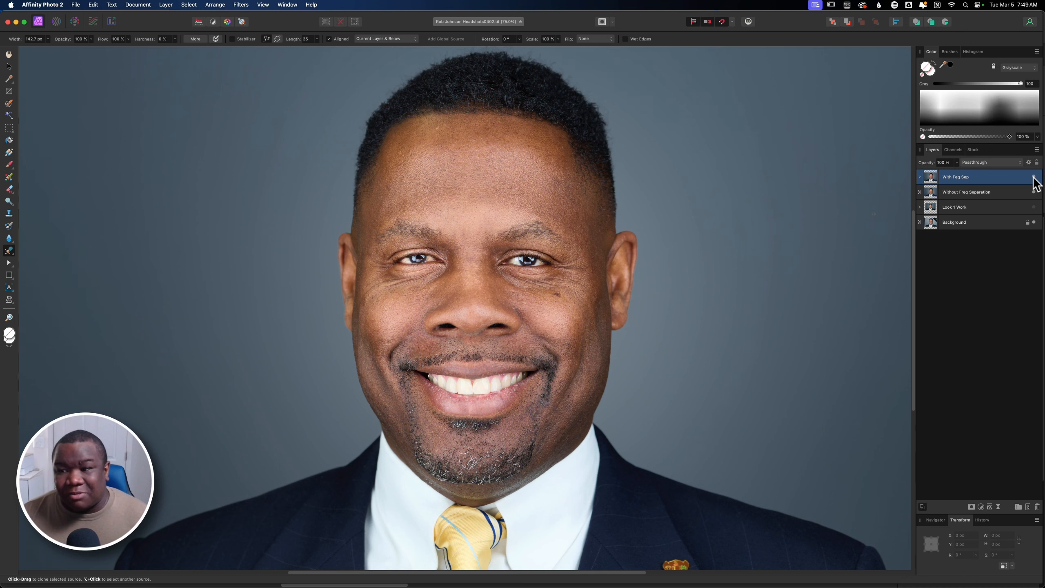
click(1034, 178)
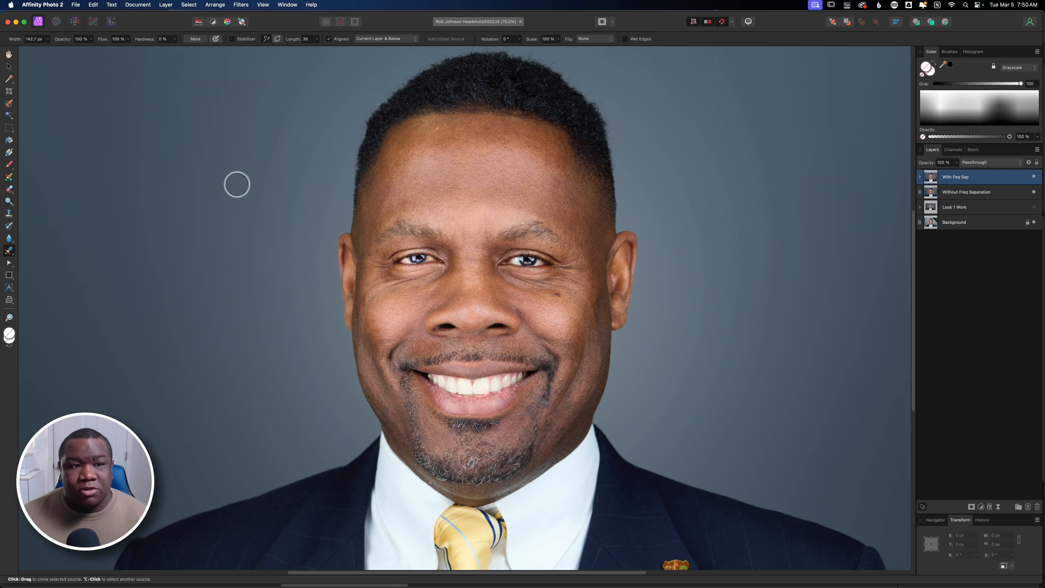
- Export the whole document as an RGB 8-bit TIFF to the Capture folder, prefixing the file name with "YT -"
click(76, 4)
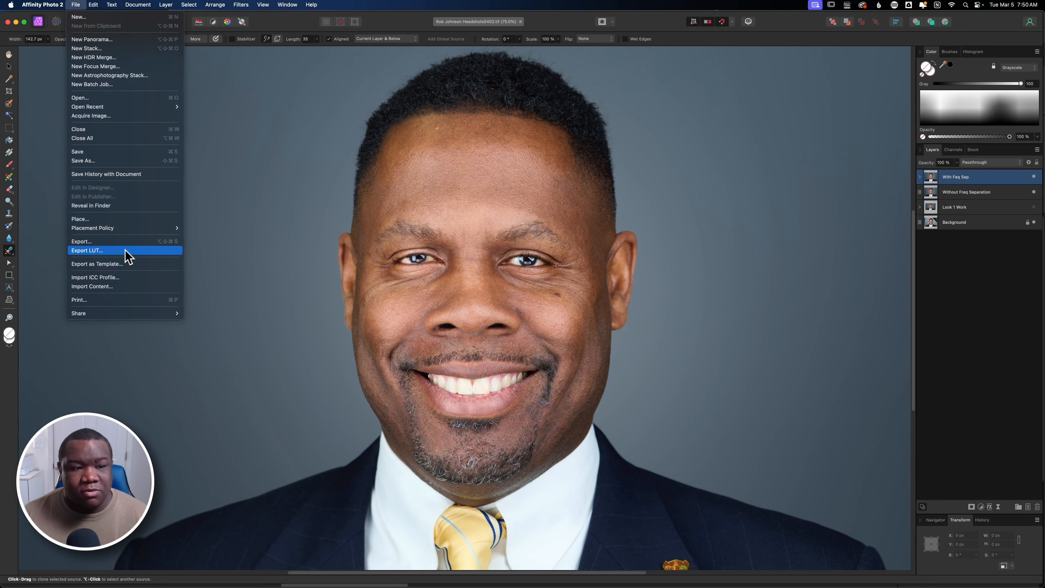
click(95, 241)
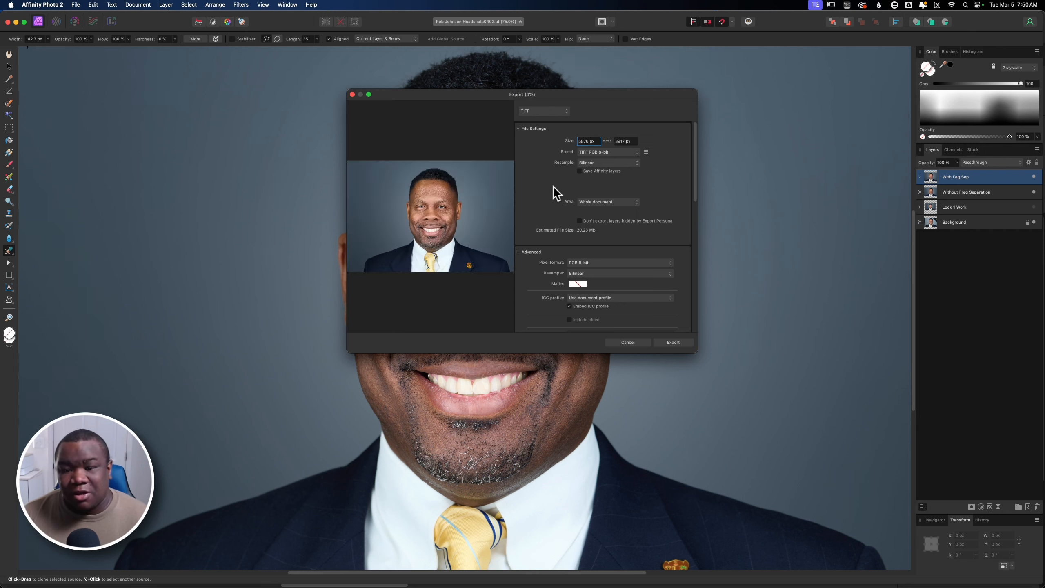
click(668, 343)
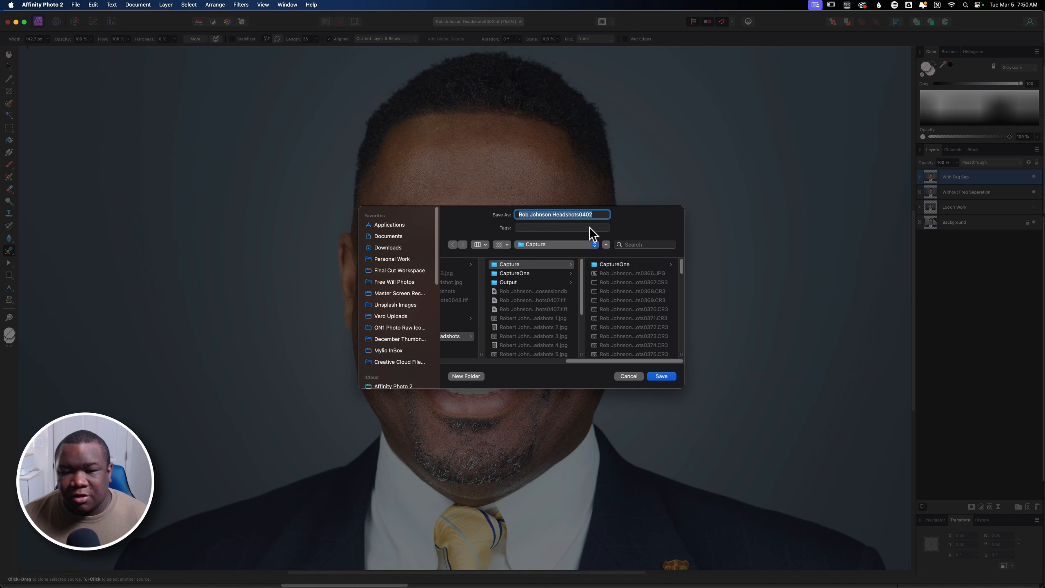
click(595, 215)
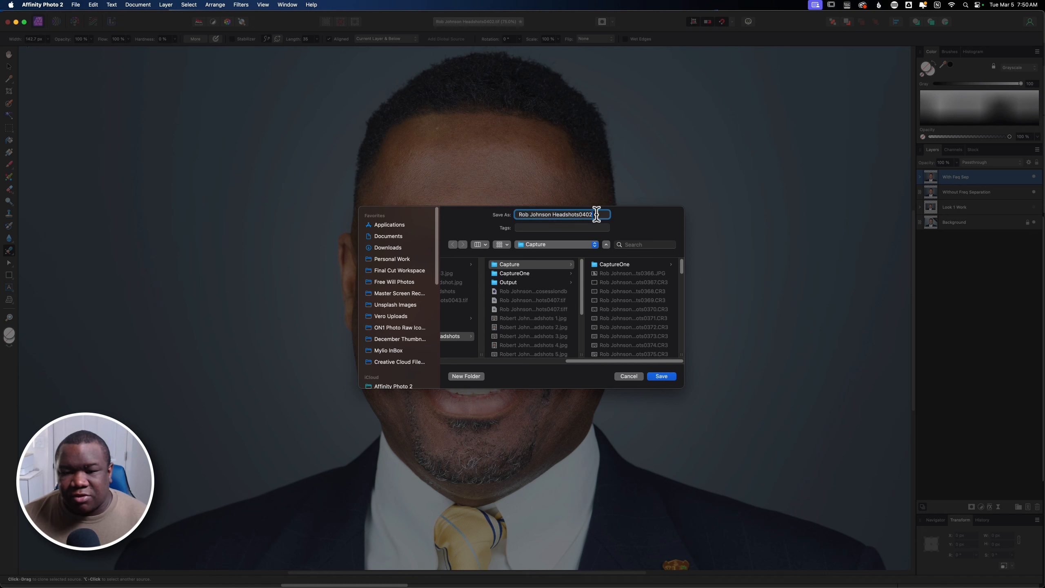
drag(597, 214, 518, 216)
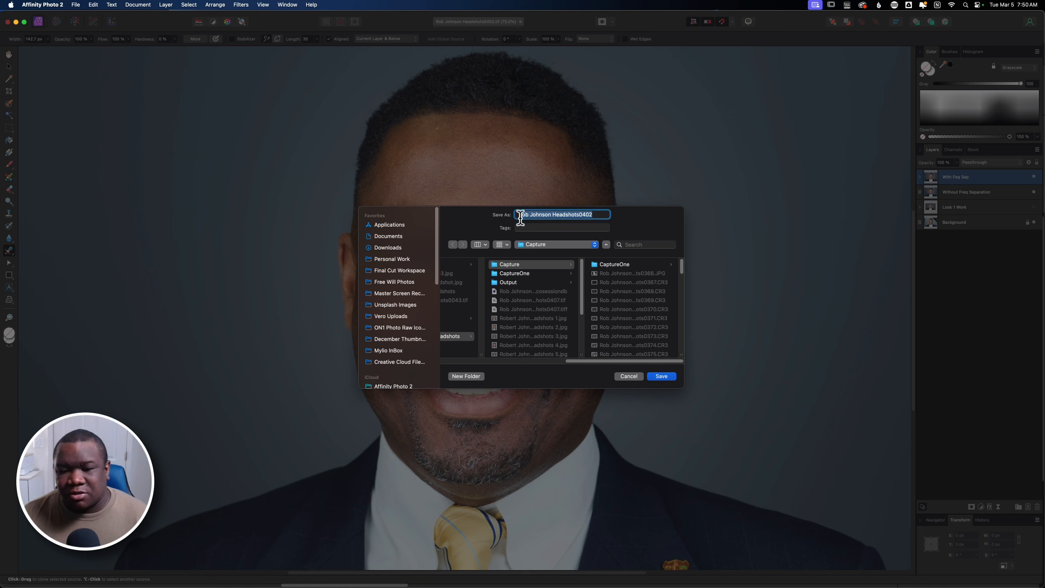
click(519, 213)
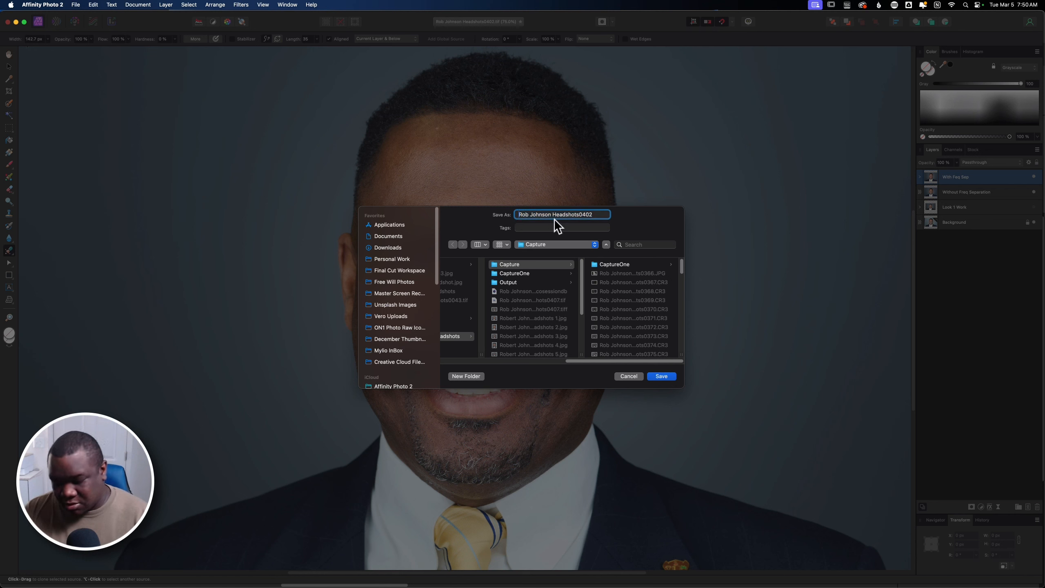
text(YT -)
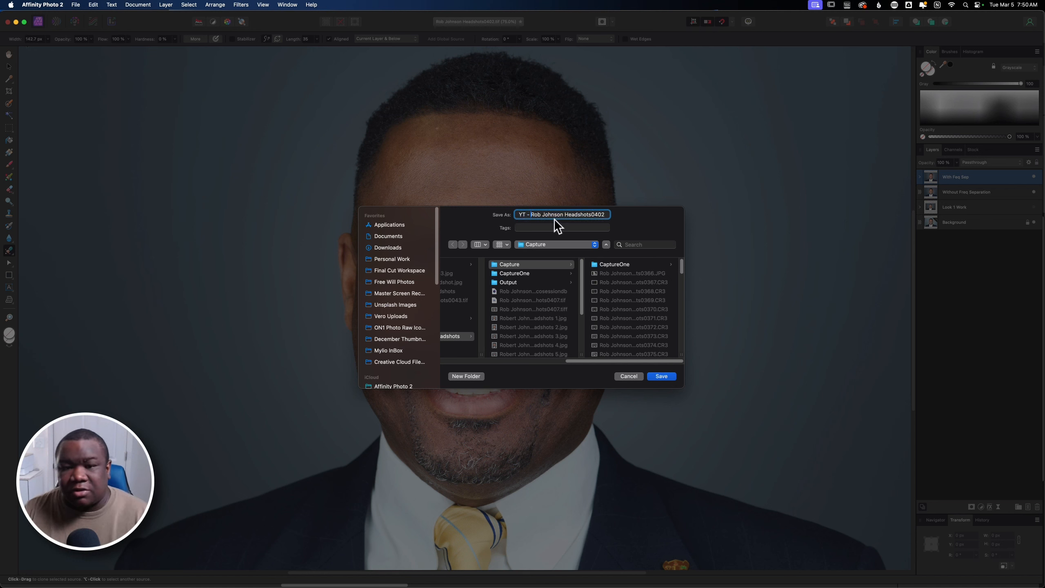
click(665, 376)
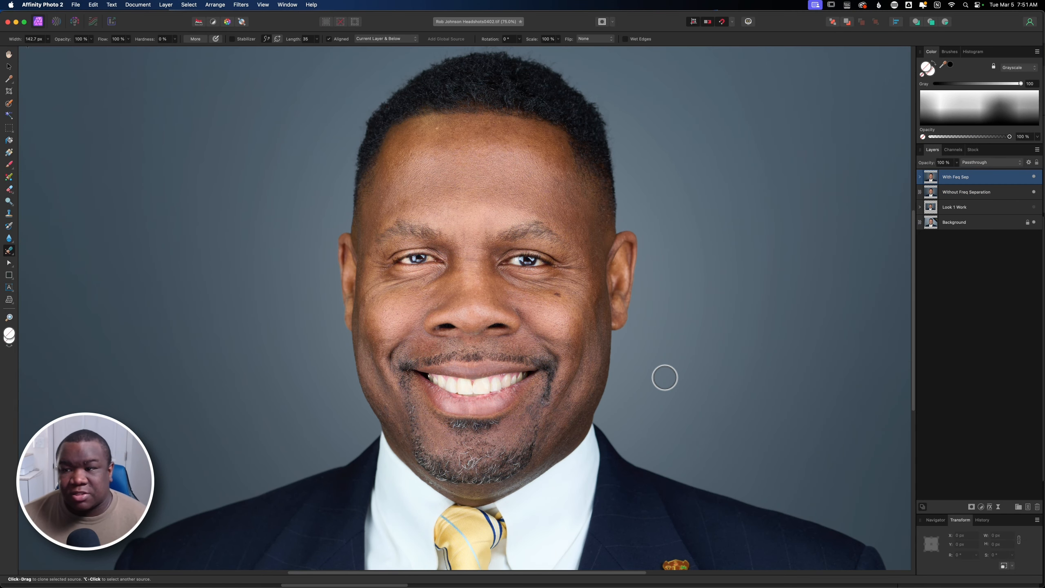
- Switch to Capture One and show all images of the session library as a thumbnail grid
click(16, 22)
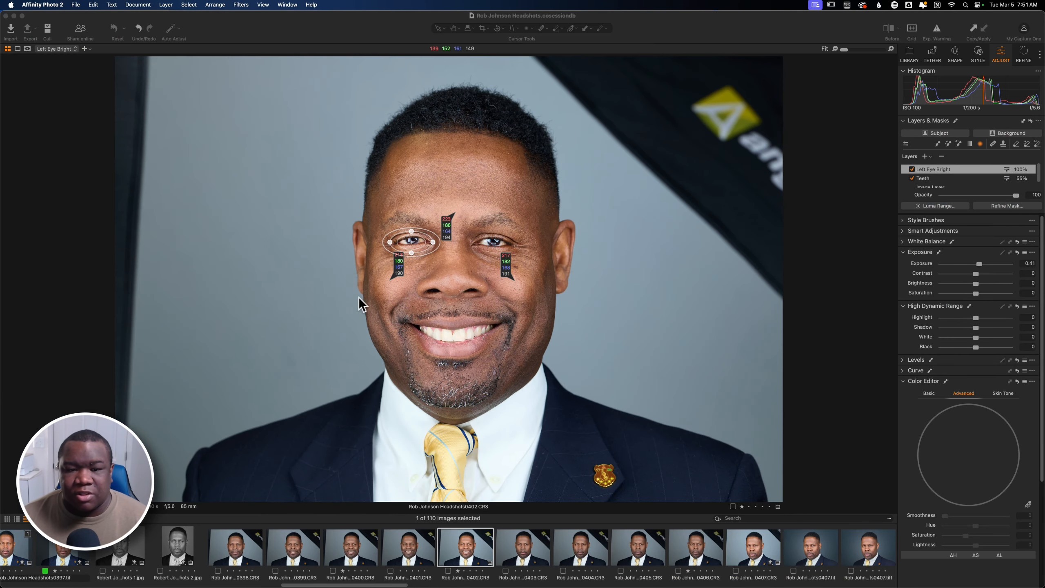
click(909, 53)
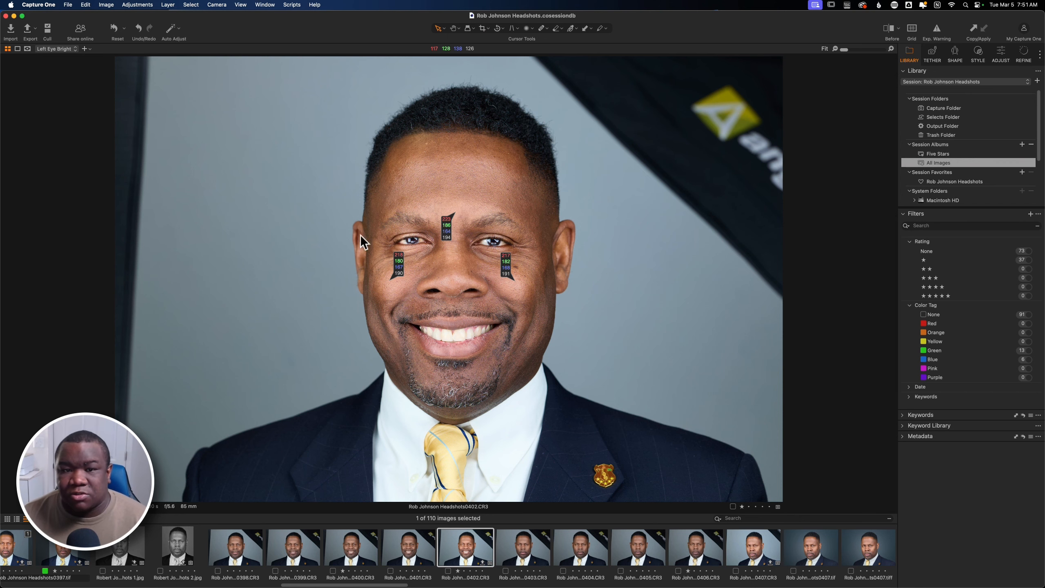
key(super+alt+v)
click(68, 4)
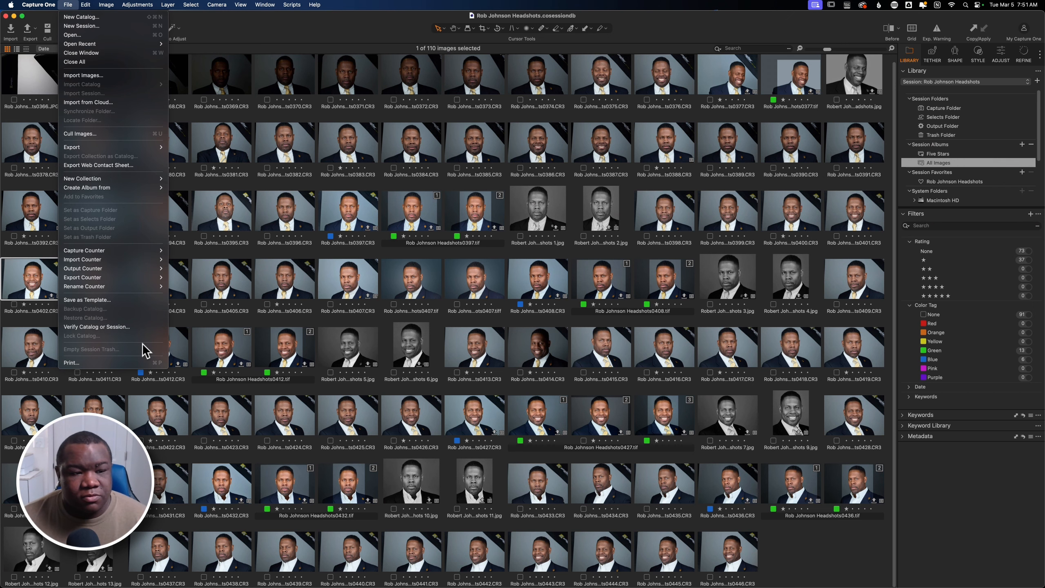
mouse_move(99, 147)
click(220, 46)
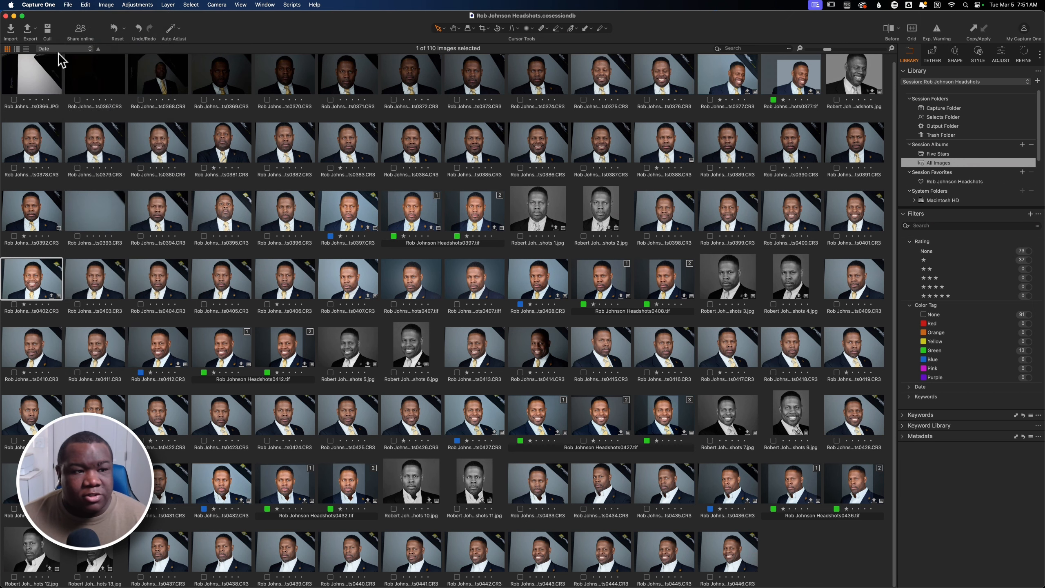
- Import the exported TIFF prefixed "YT -" from the Capture folder into the session folder
click(10, 30)
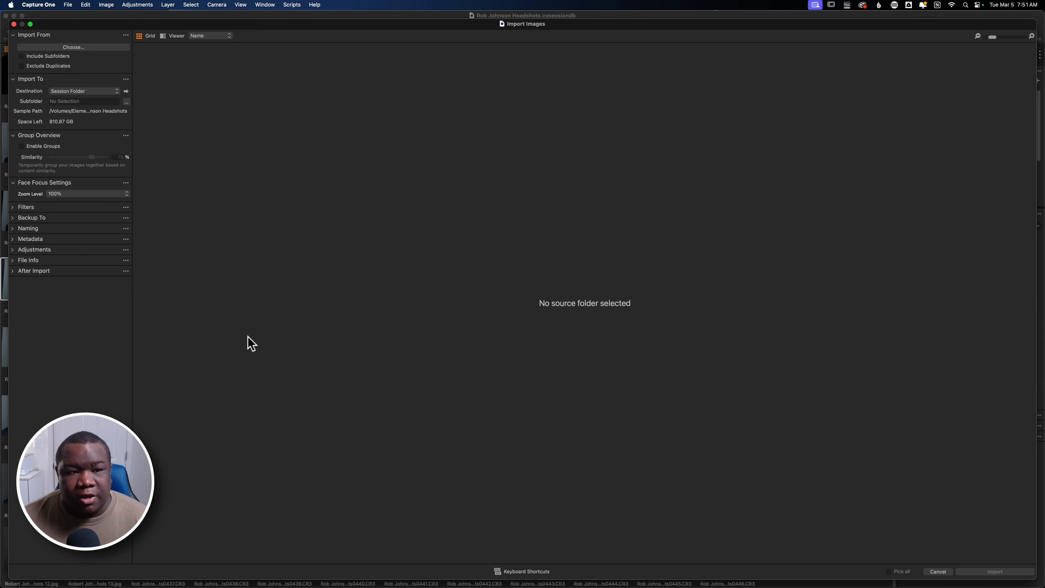
click(106, 48)
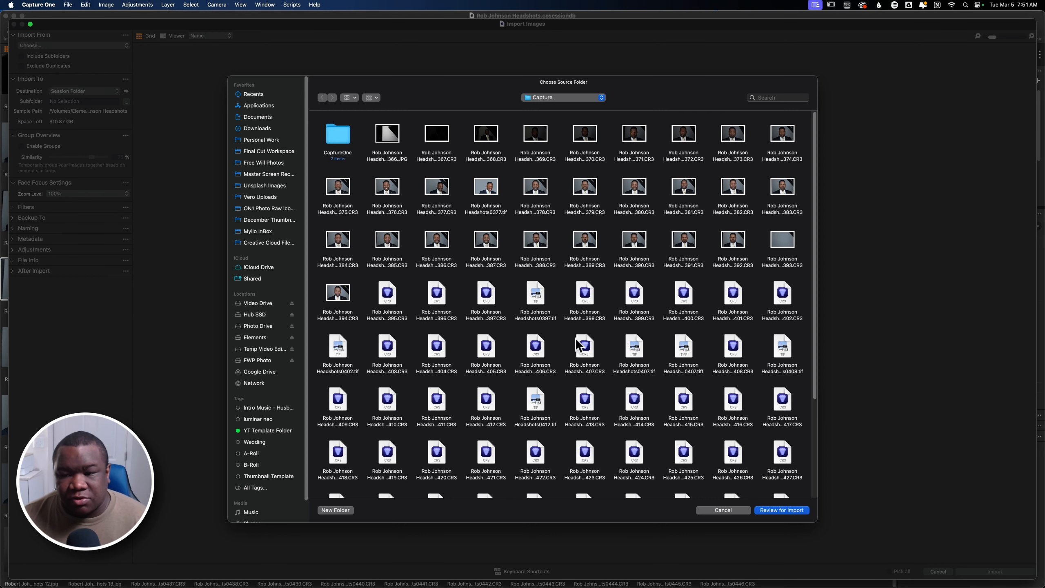
scroll(579, 345, down, 5)
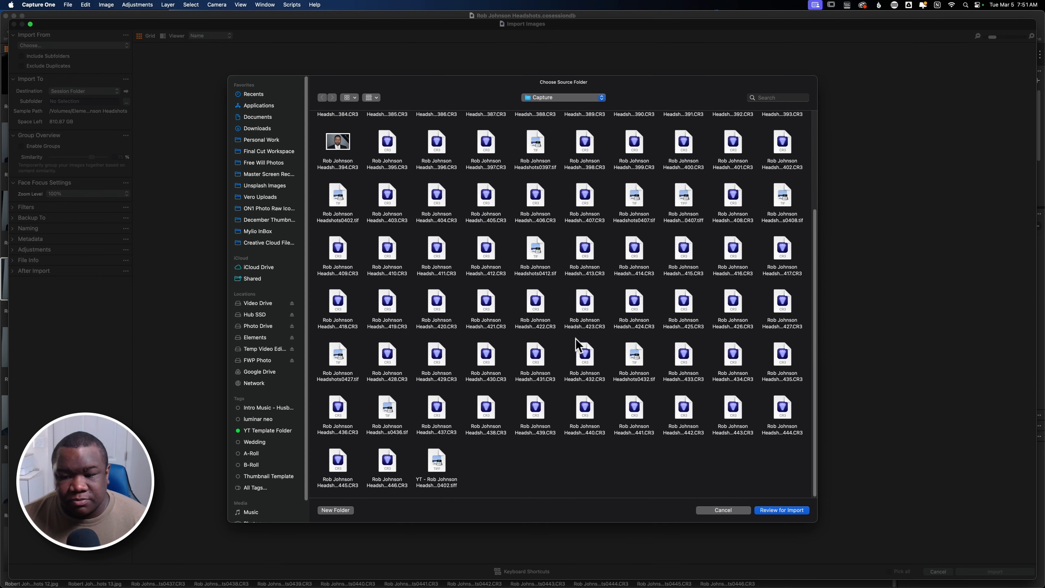
click(443, 459)
click(768, 510)
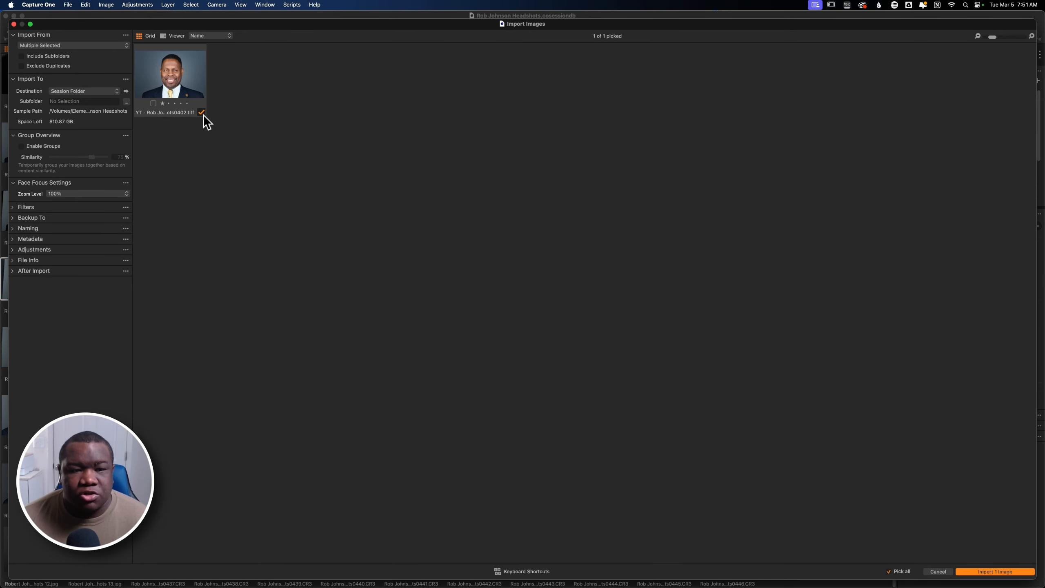
click(1019, 572)
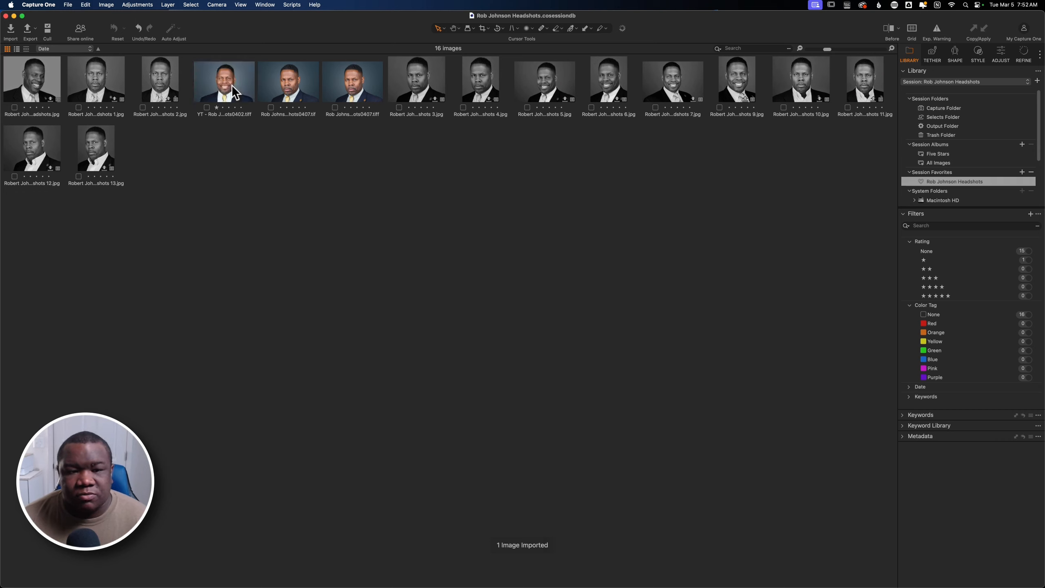
- Open the imported TIFF large and apply a horizontal crop at the 4x5 ratio, shifting the frame to centre the subject
double_click(232, 90)
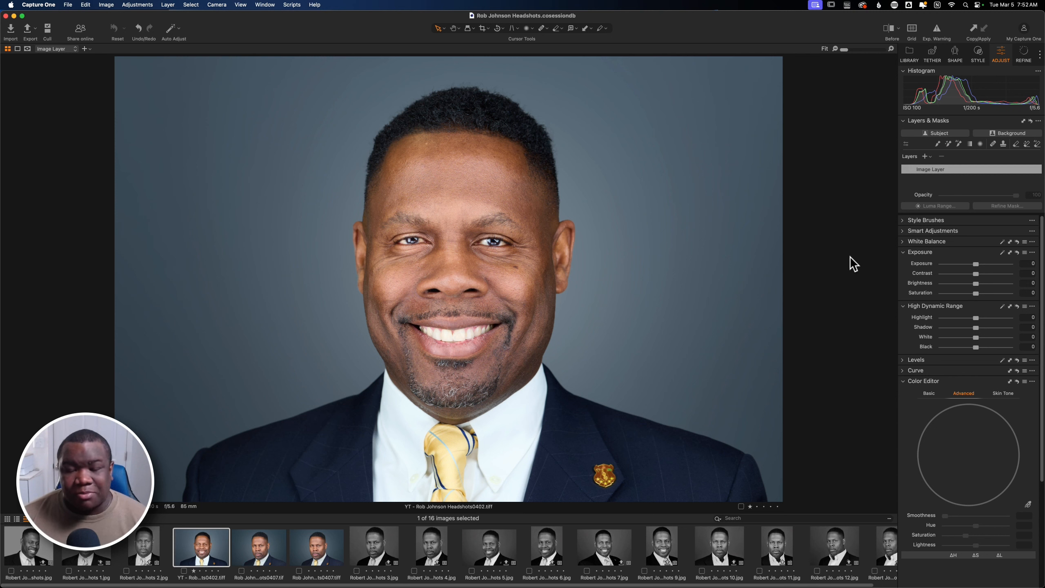
click(490, 29)
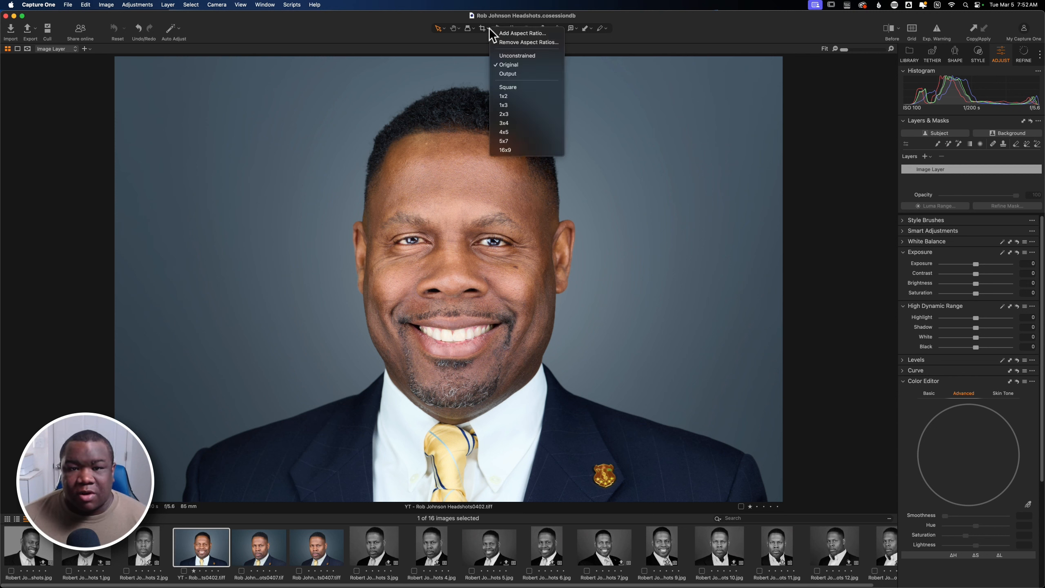
click(511, 132)
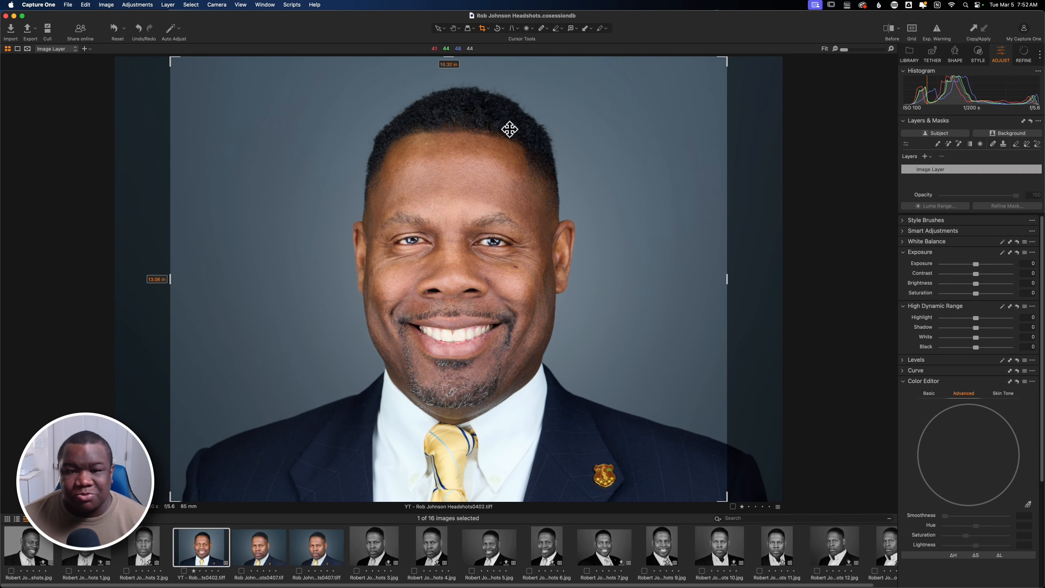
drag(469, 81, 483, 84)
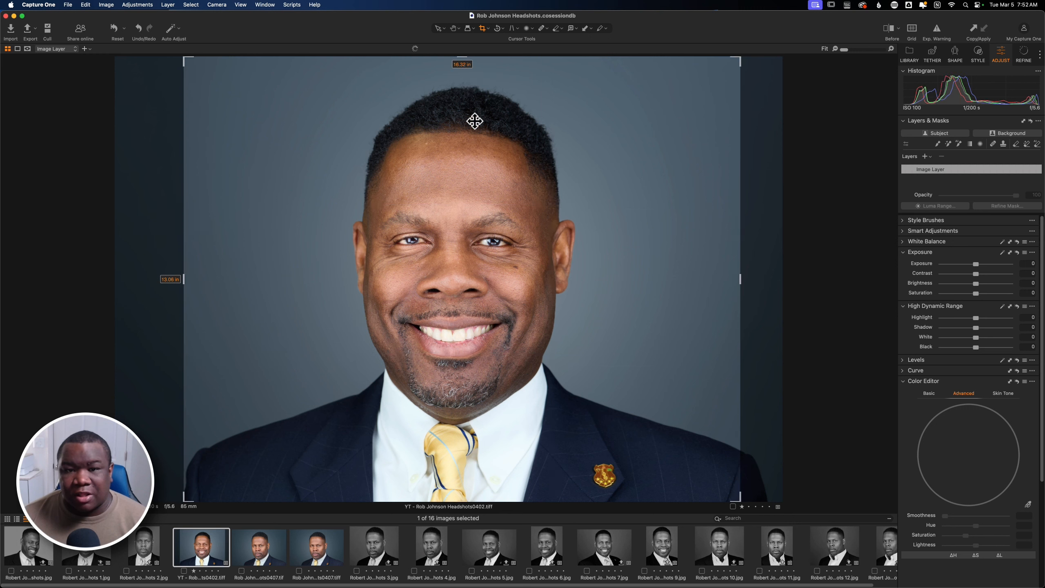
drag(474, 119, 464, 145)
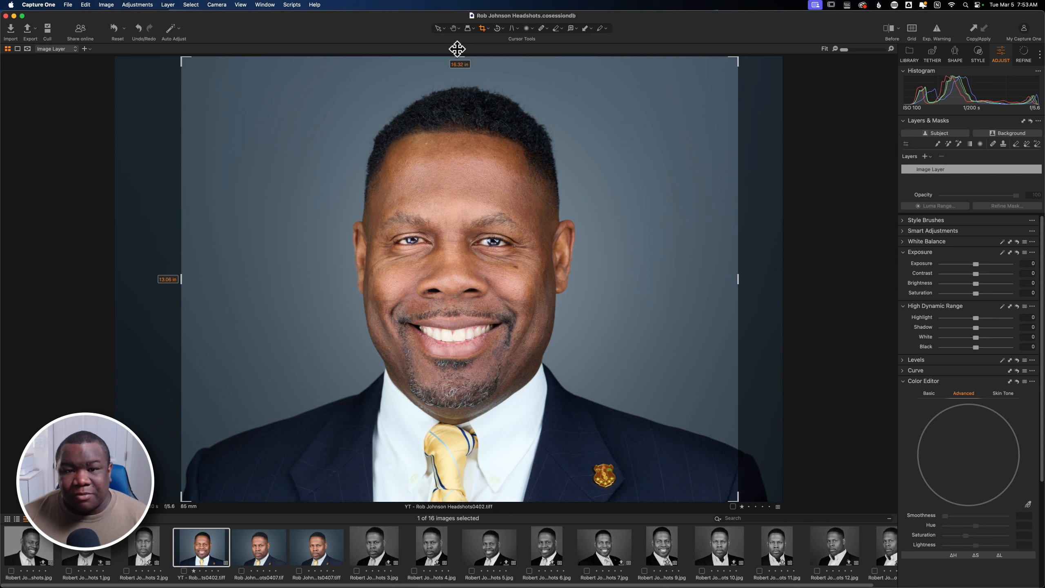
- Tighten the crop to about 15.29 by 12.23 in, just above the hair, and fine-tune its centring on the face
drag(461, 62, 461, 83)
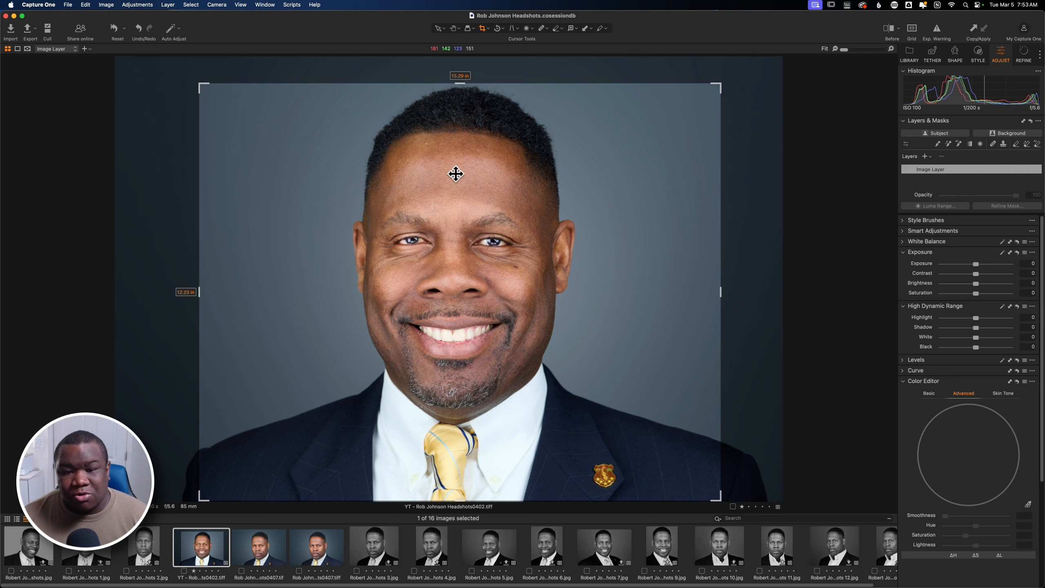
drag(456, 174, 453, 176)
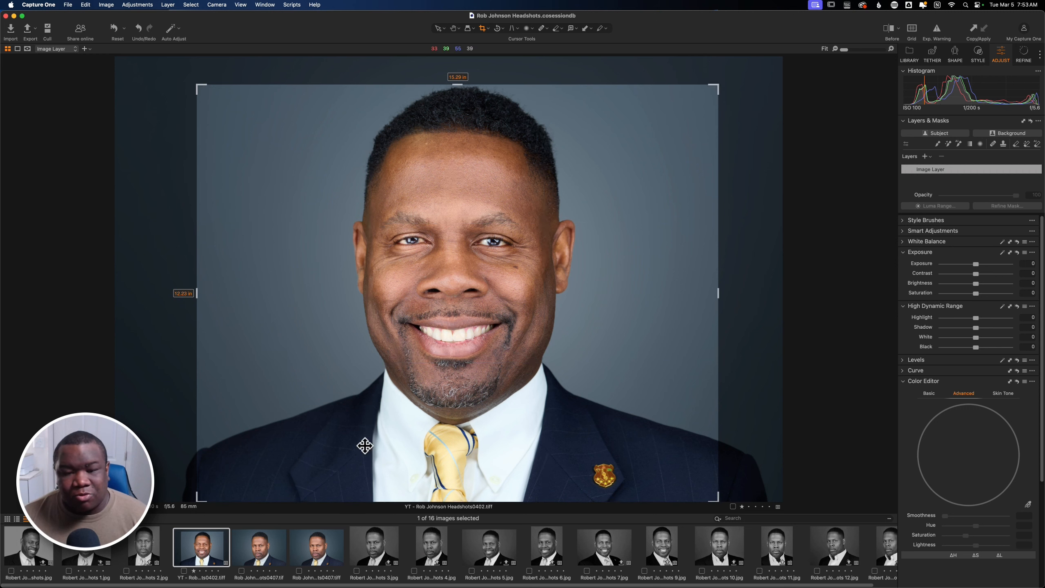
drag(469, 201, 470, 200)
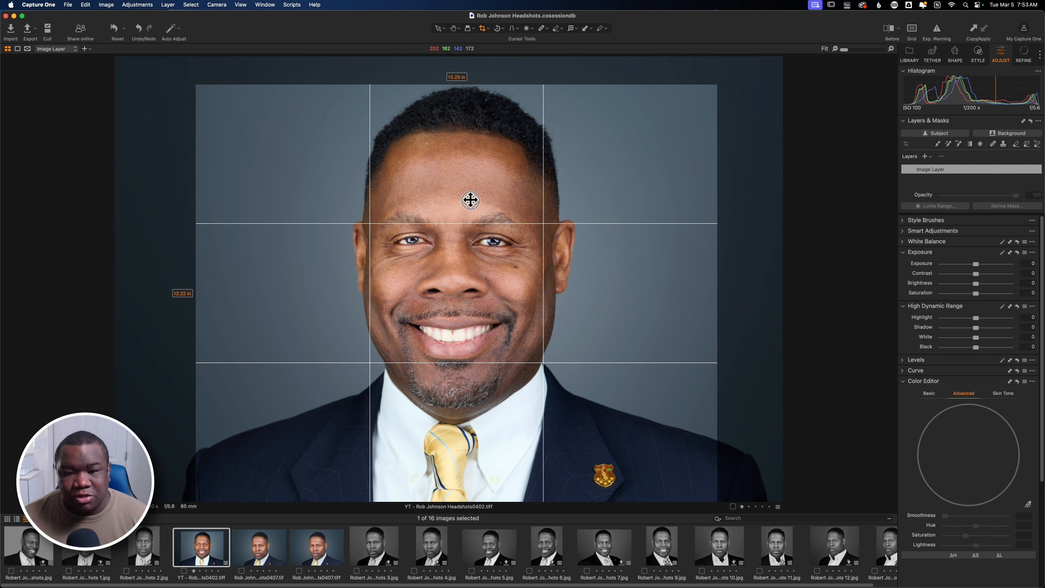
drag(470, 200, 470, 200)
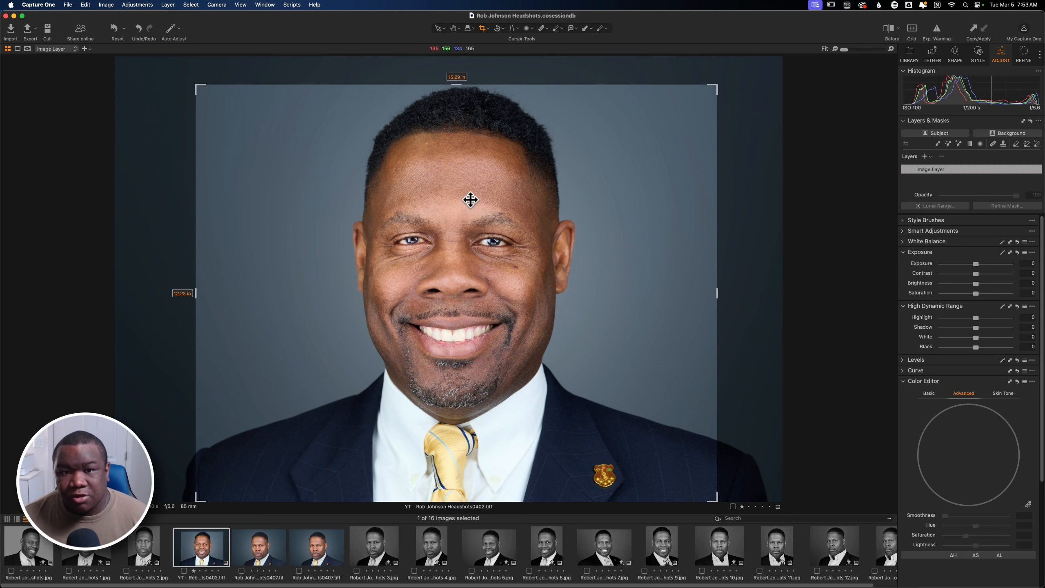
- Clone the horizontally cropped variant and reshape the clone's crop to a vertical 4x5 frame about 10.4 by 13 in, centred on the face
right_click(217, 545)
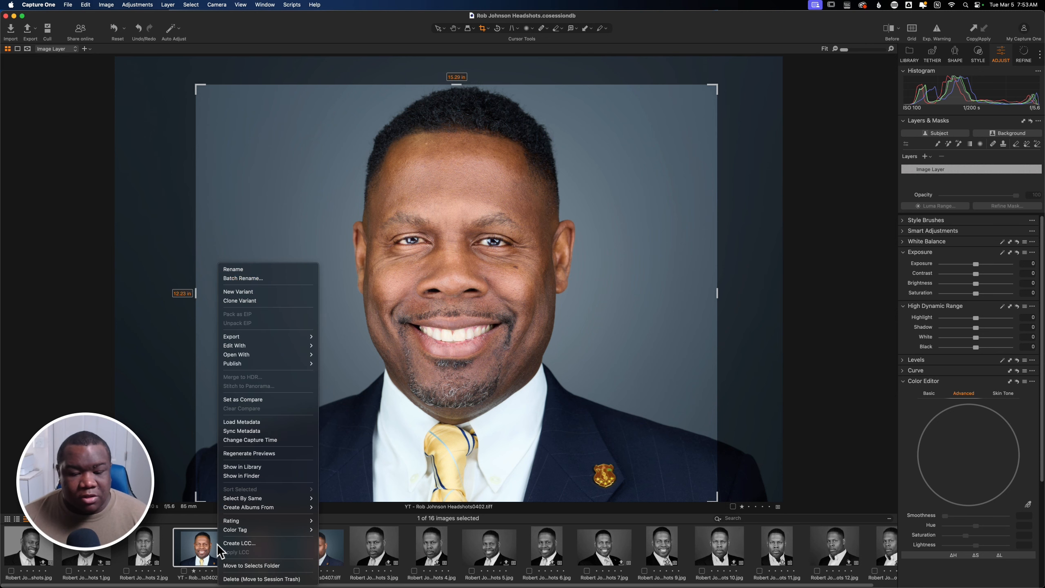
click(262, 308)
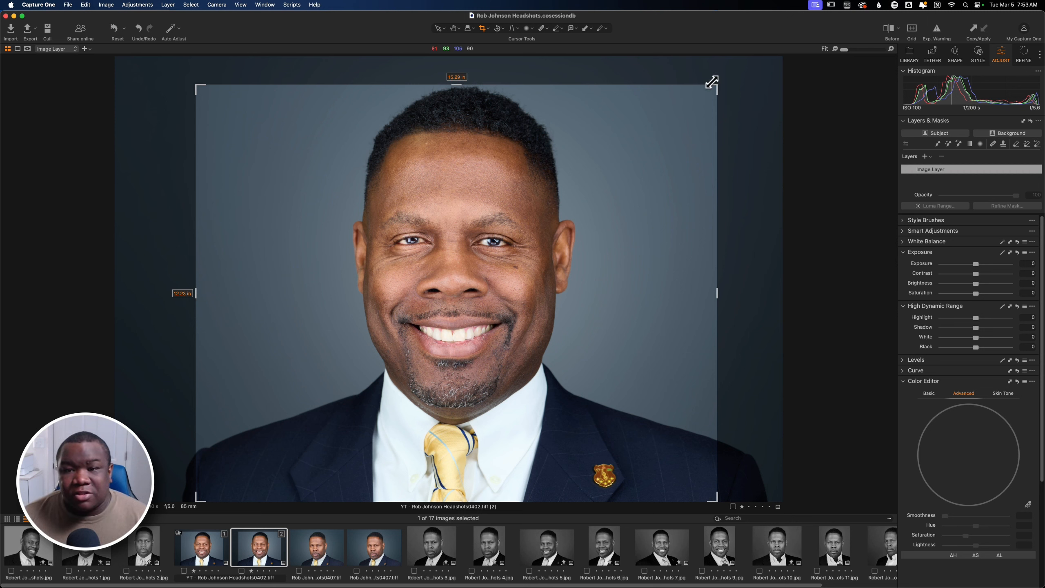
drag(713, 82, 551, 99)
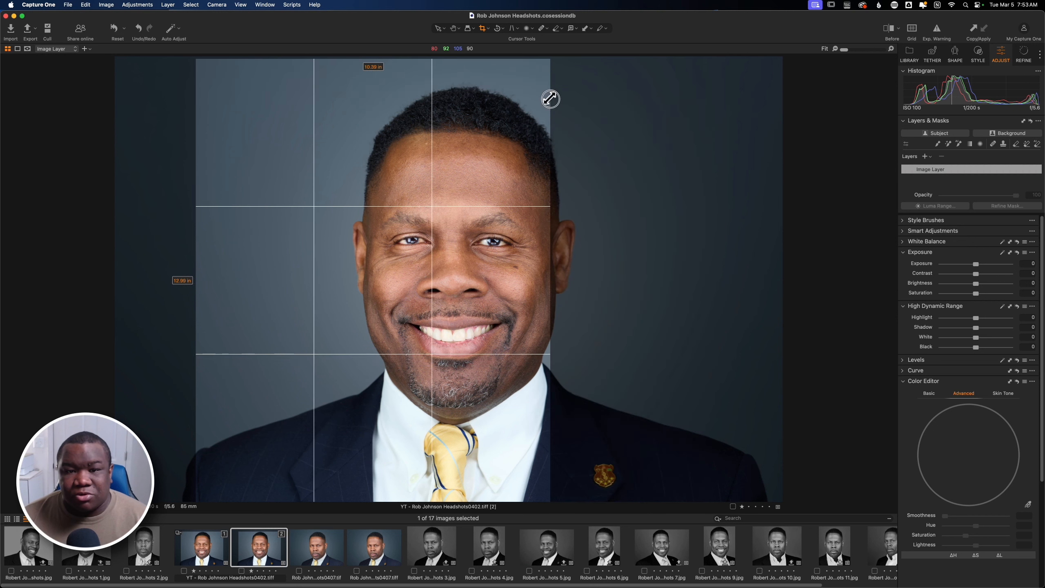
drag(333, 147, 415, 149)
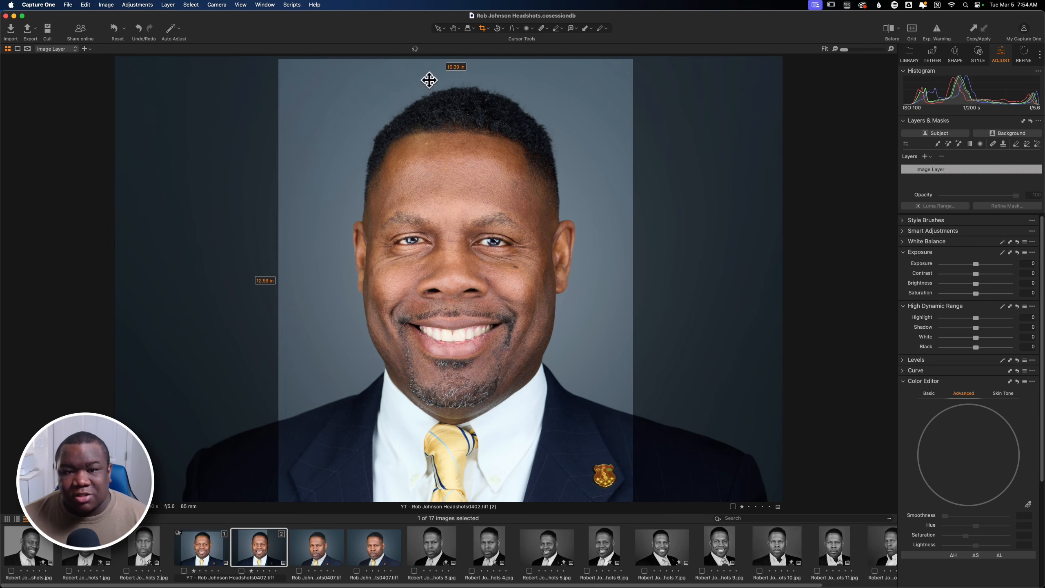
- Tighten the vertical crop to about 10 by 12.49 in, leaving slight space above the hair, fine-tune its centring and apply it
drag(454, 59, 454, 81)
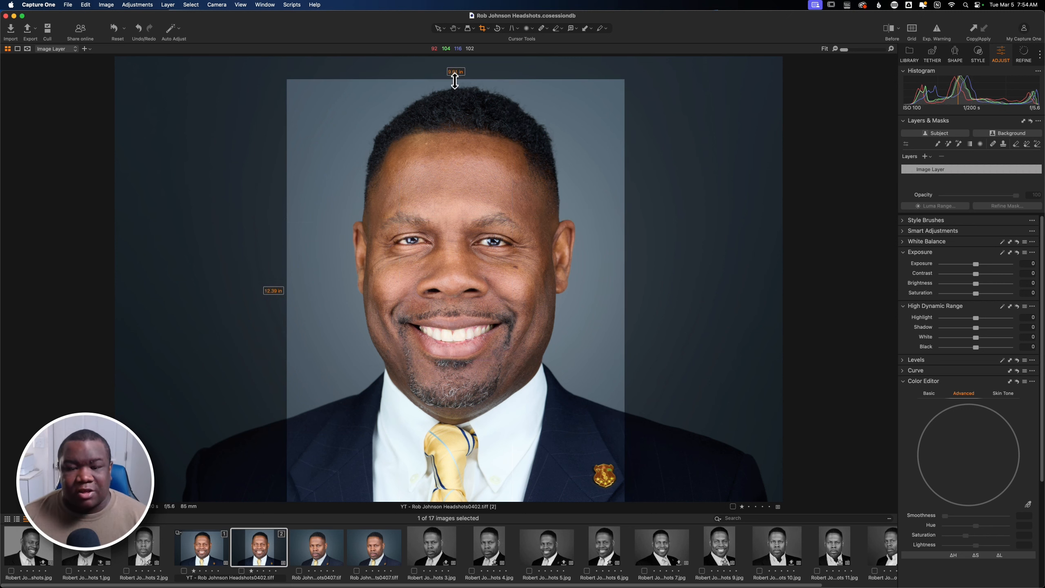
drag(466, 142, 462, 146)
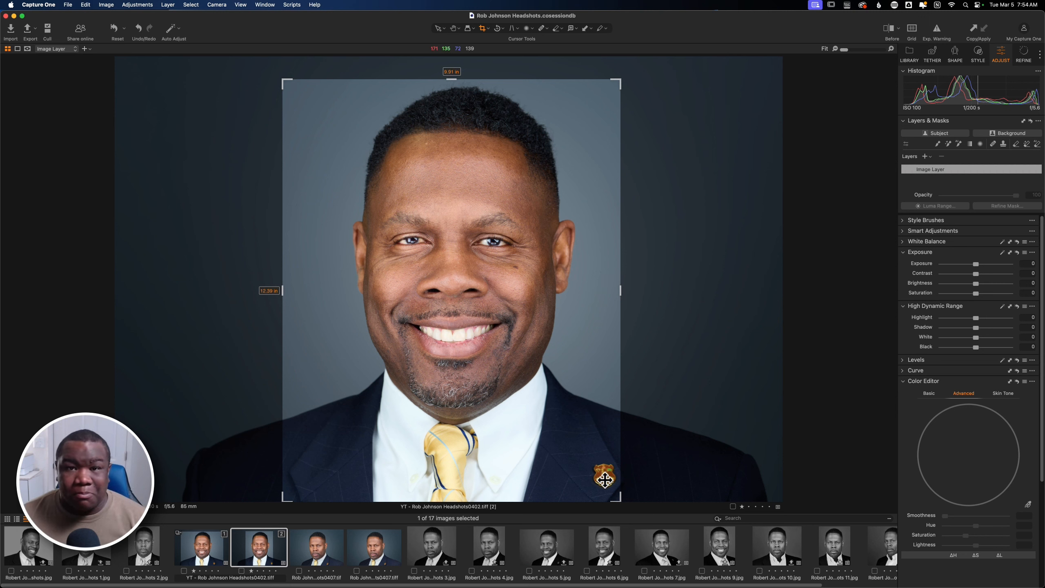
drag(545, 437, 550, 439)
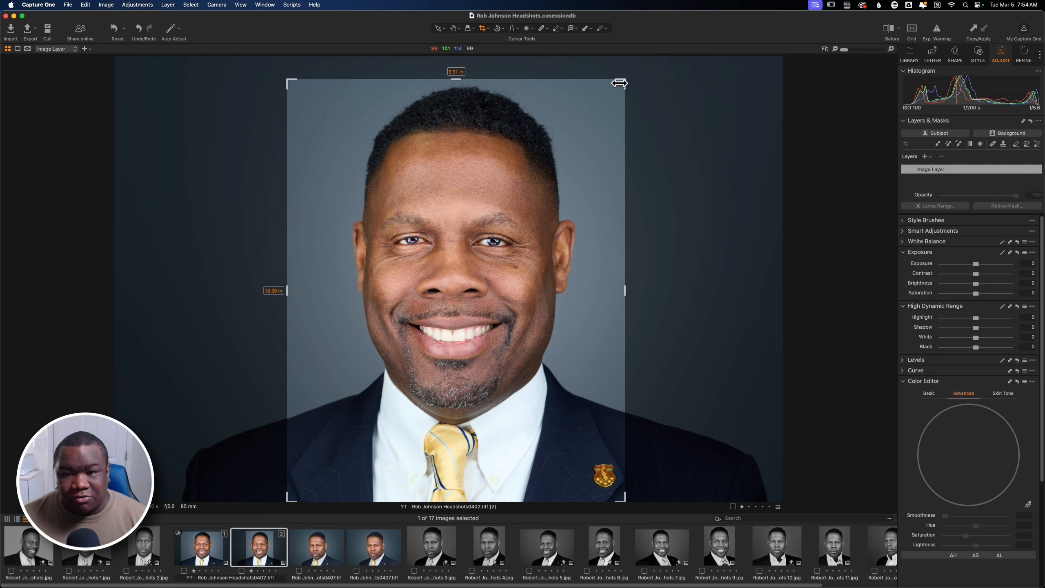
drag(622, 82, 625, 79)
drag(573, 137, 572, 137)
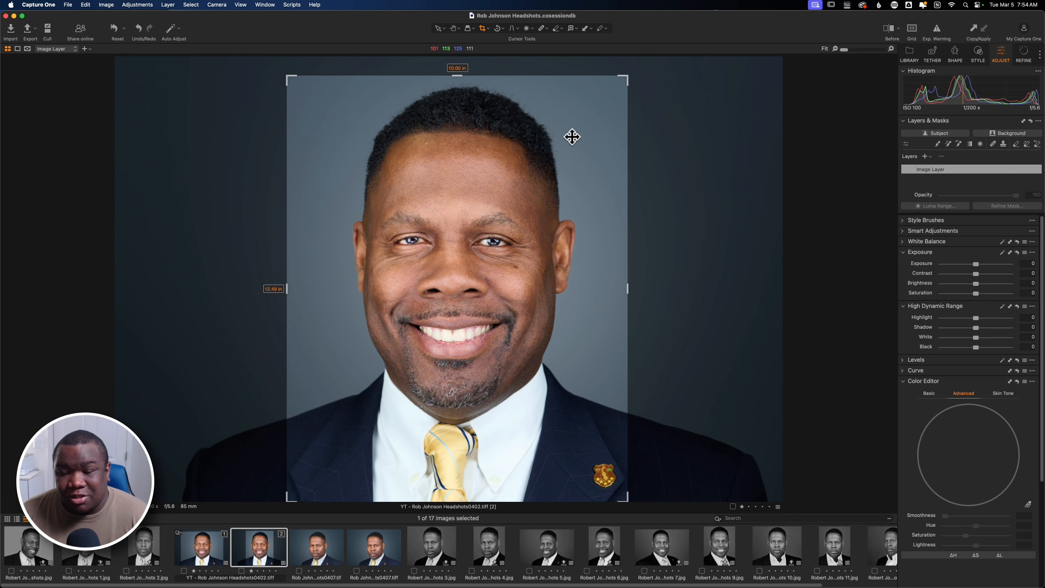
click(438, 28)
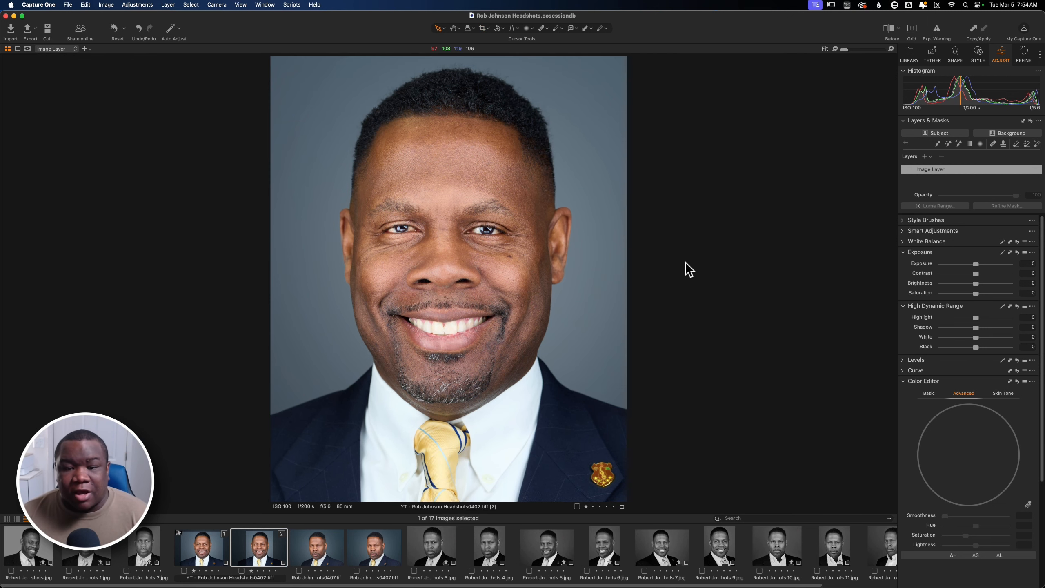
- Compare the horizontal and vertical crop variants of the retouched headshot by viewing them alternately
click(202, 555)
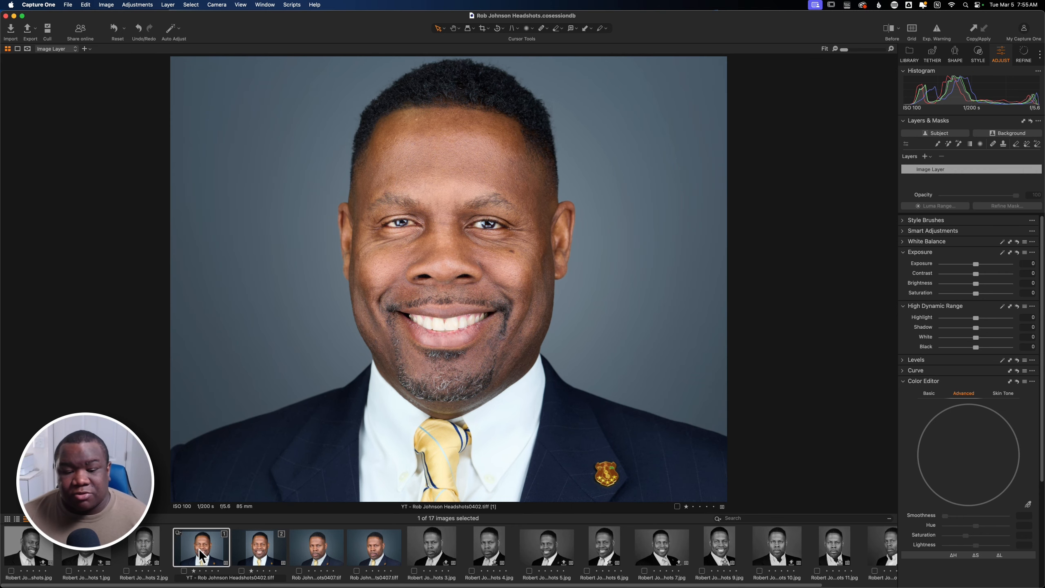
click(255, 545)
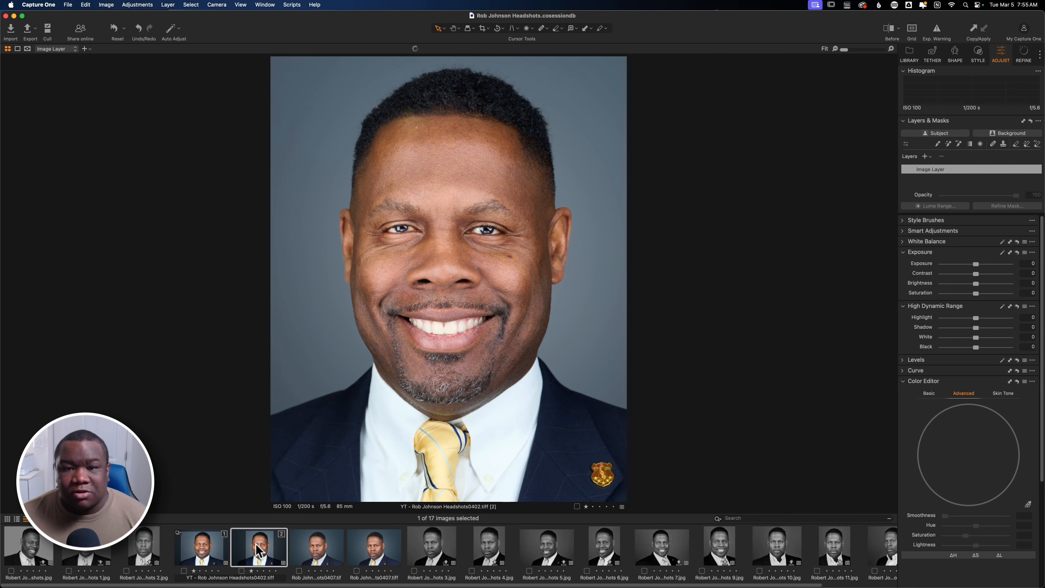
click(201, 554)
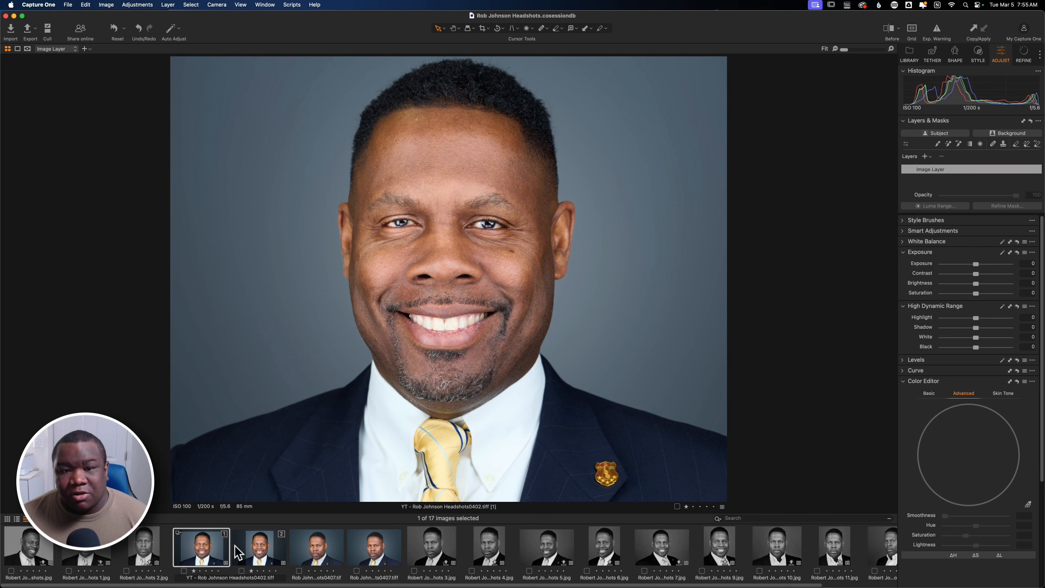
click(263, 540)
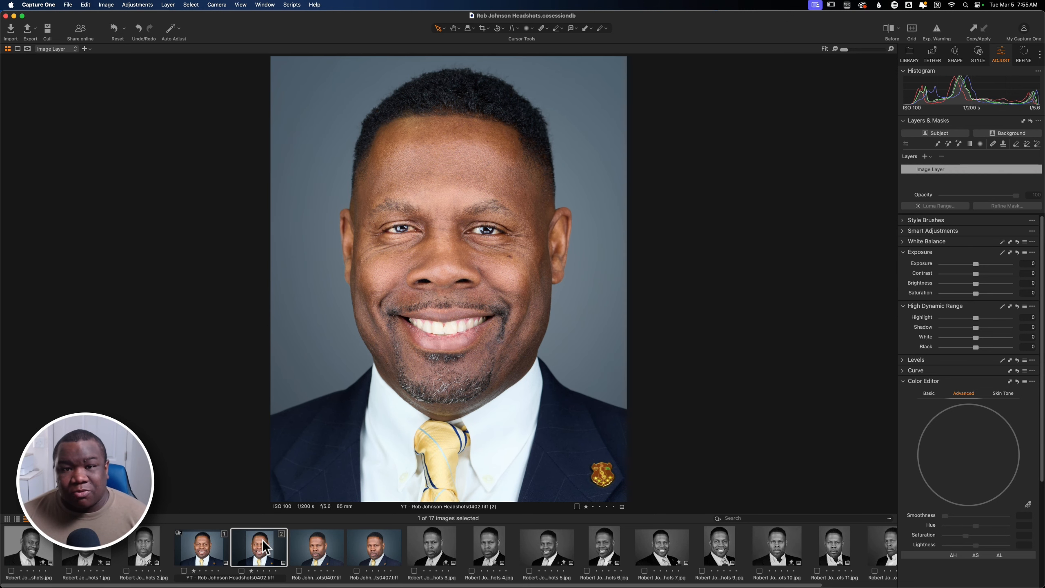